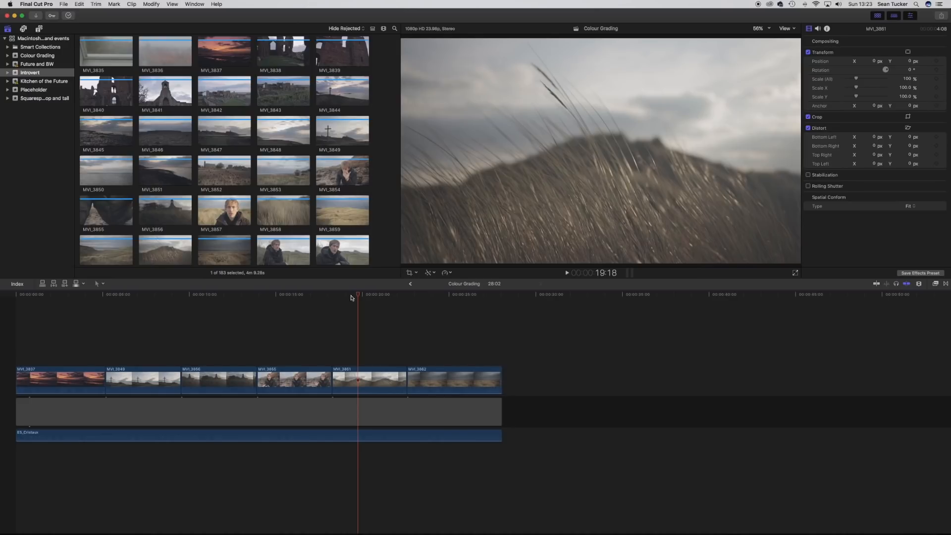
Step: Review the ungraded clips on the timeline, covering the cross, church and sunset shots, and end on the sunset clip MVI_3837
drag(359, 296, 154, 303)
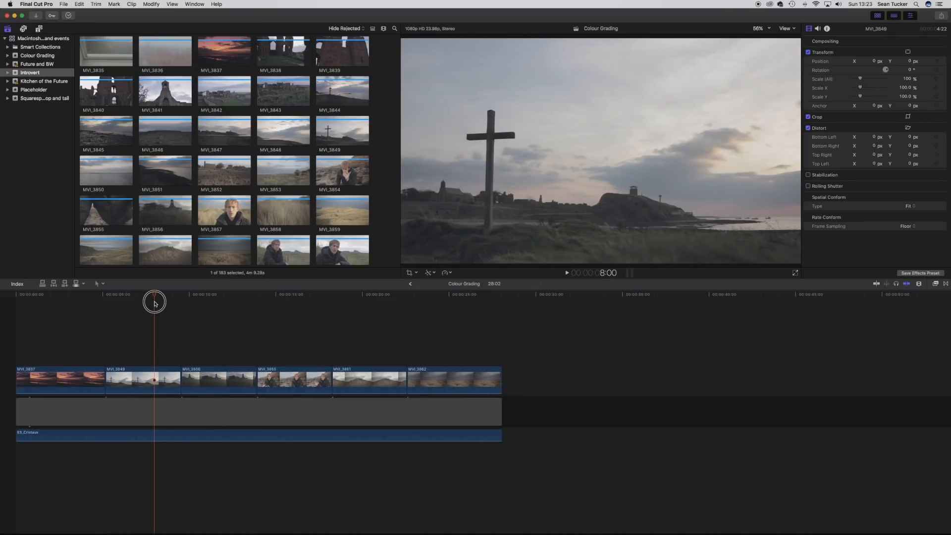
drag(154, 303, 85, 307)
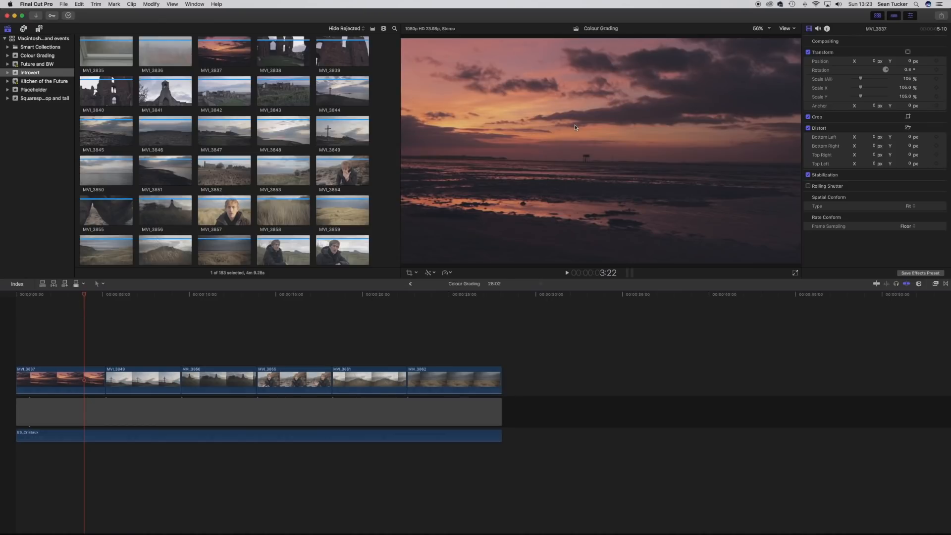
drag(85, 298, 145, 308)
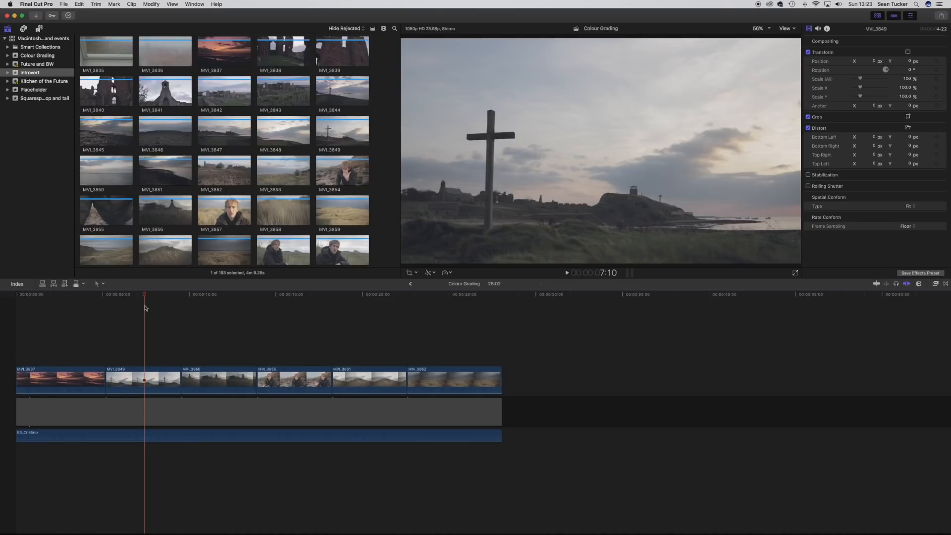
drag(147, 293, 180, 293)
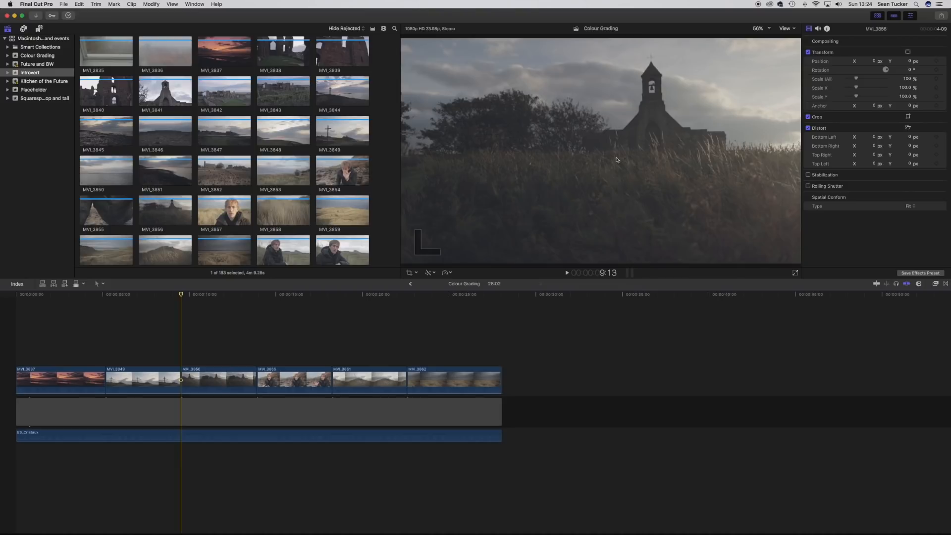
drag(180, 295, 45, 293)
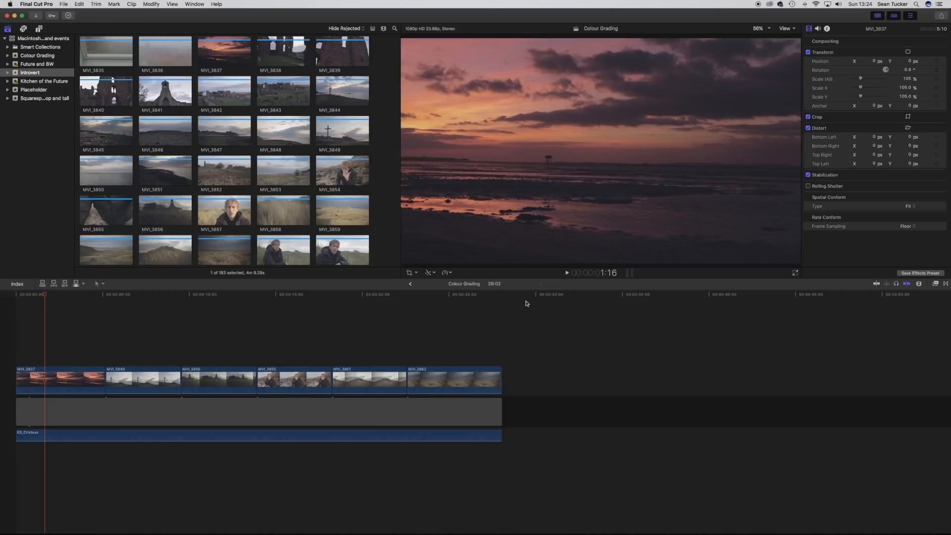
Step: Apply the Color Correction effect from the Color category to the sunset clip MVI_3837 on the timeline
click(935, 284)
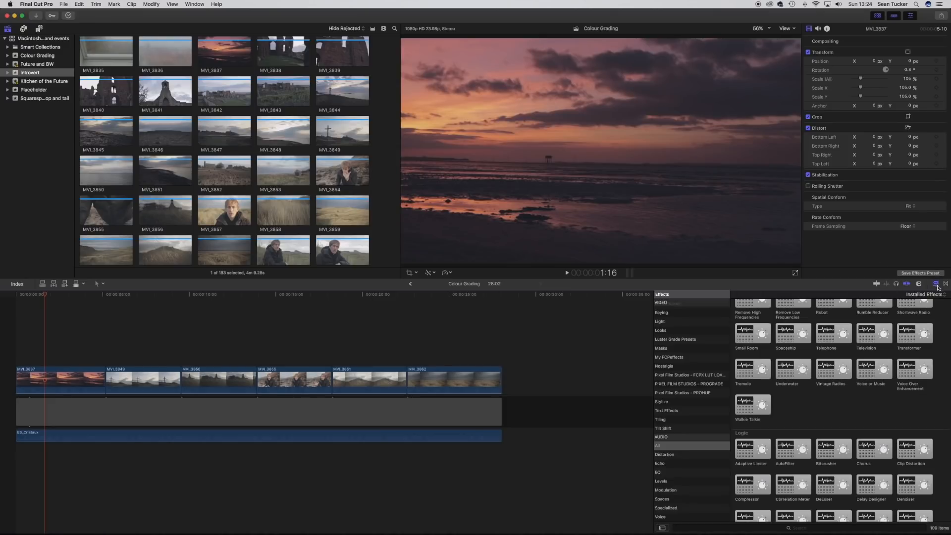
scroll(692, 358, up, 5)
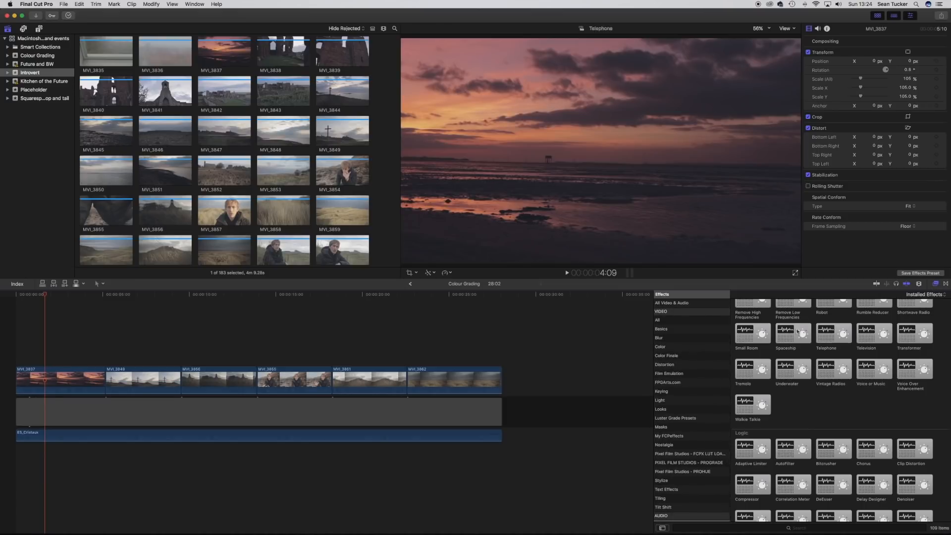
click(679, 349)
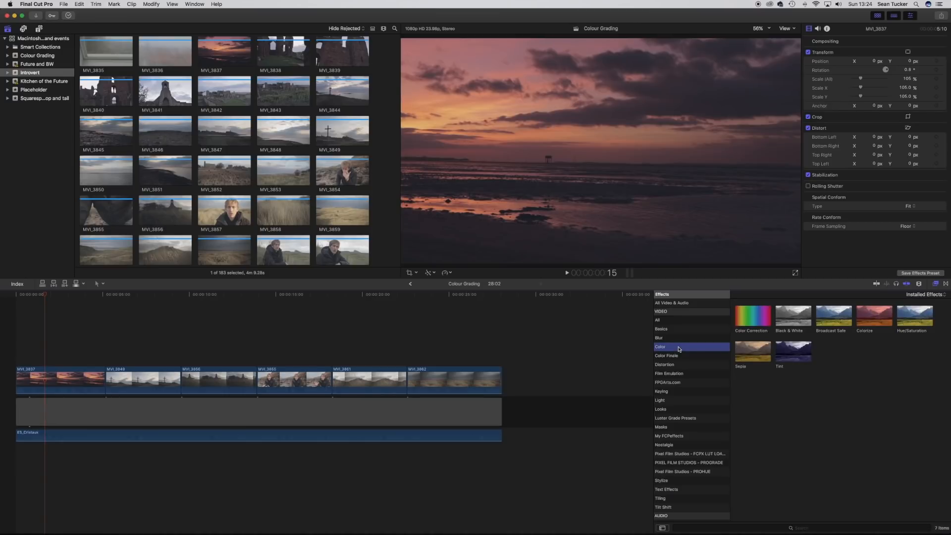
drag(753, 316, 75, 376)
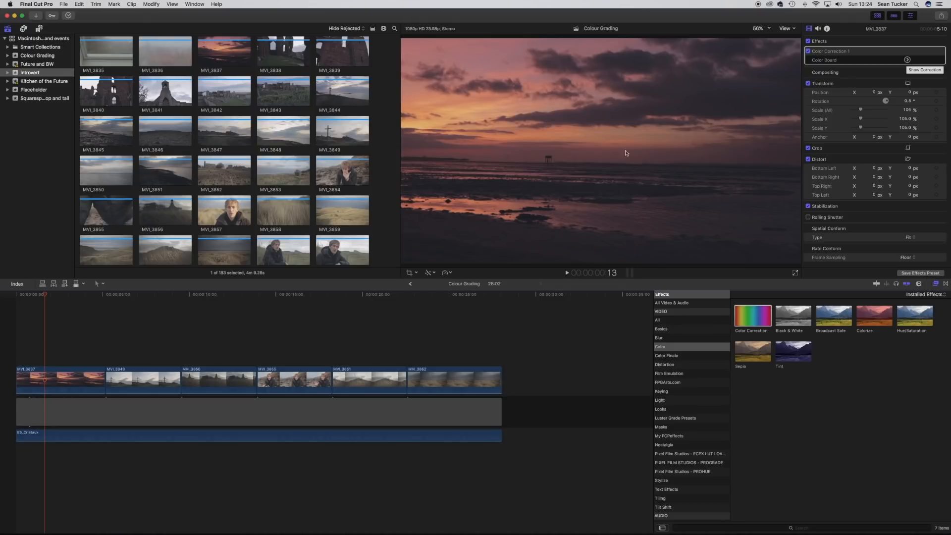
Step: Select the sunset clip MVI_3837 with the playhead inside it and switch to the Color & Effects workspace
drag(45, 297, 69, 311)
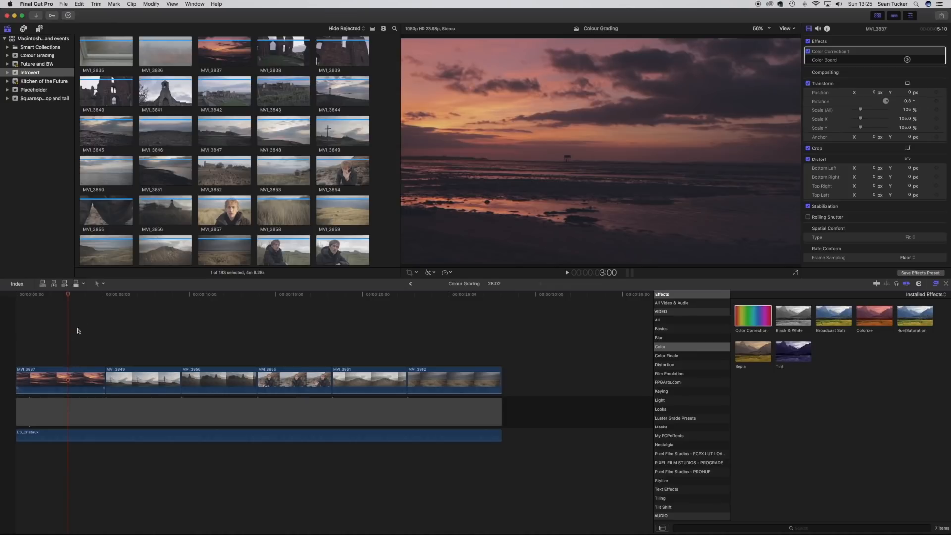
drag(69, 294, 65, 295)
click(75, 377)
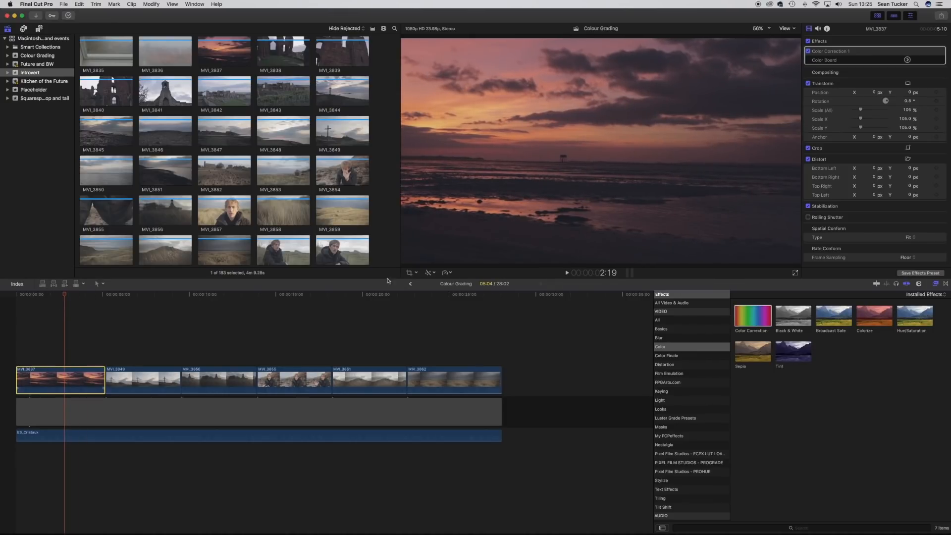
click(195, 4)
mouse_move(223, 61)
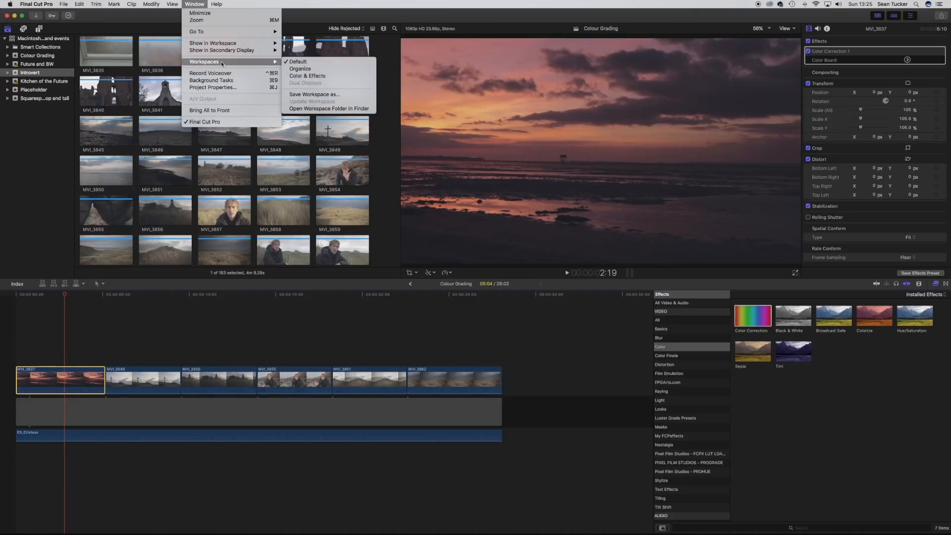
click(325, 76)
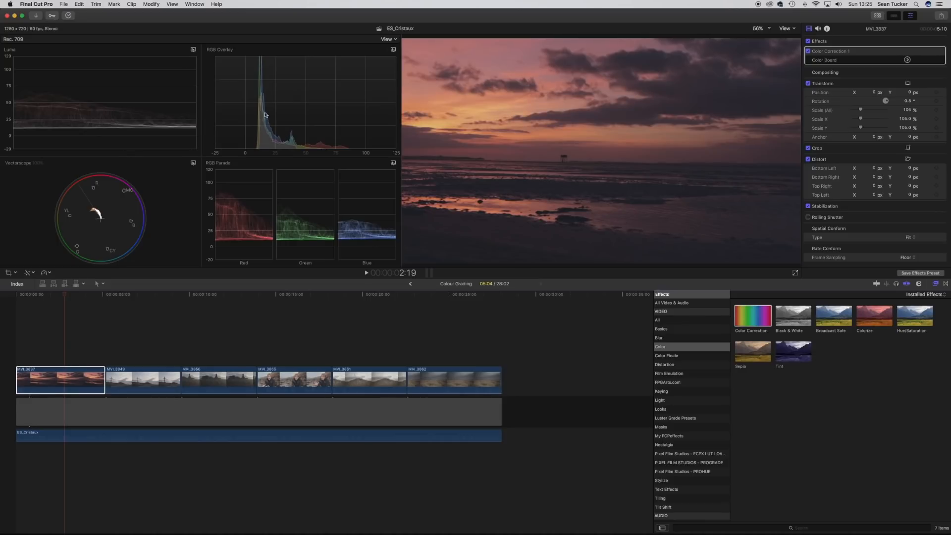
Step: Arrange the video scopes as two side-by-side displays, with the RGB Parade waveform first and the Vectorscope second
click(390, 40)
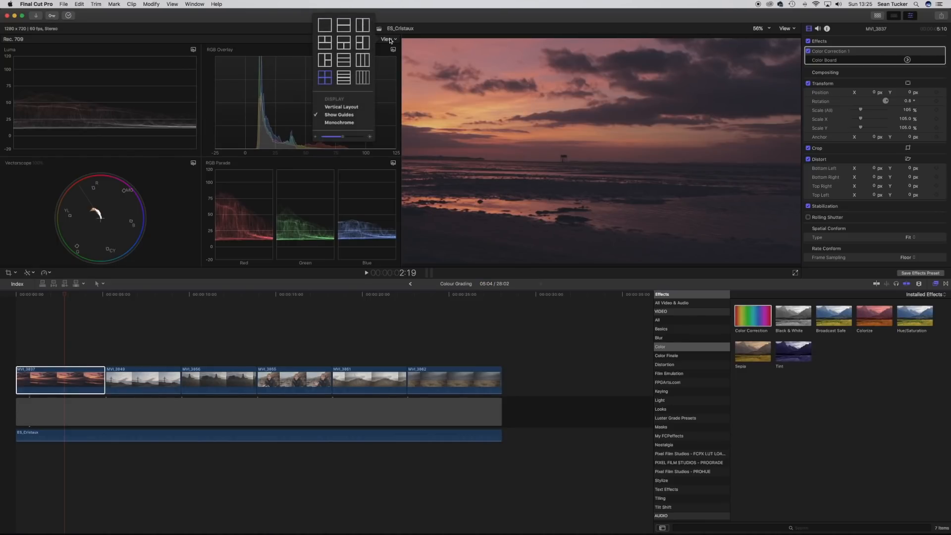
click(365, 27)
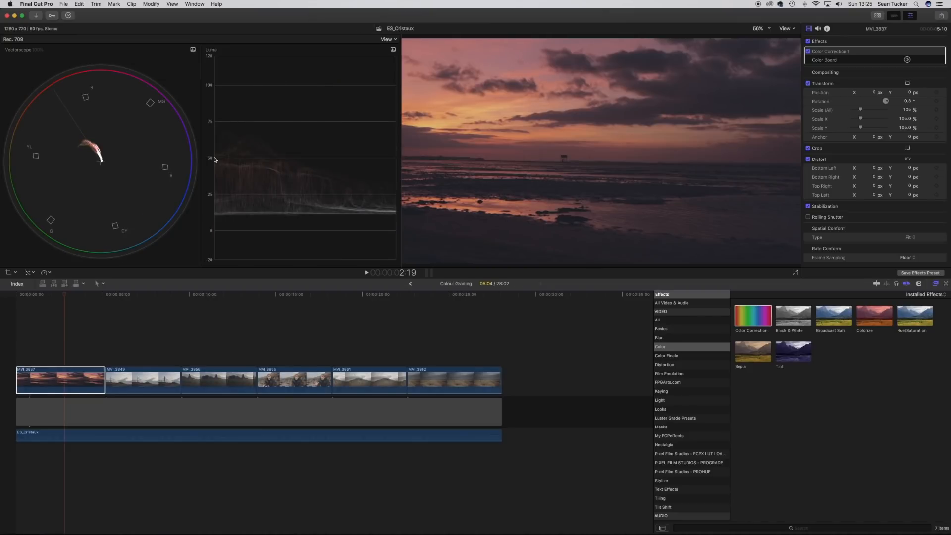
click(192, 49)
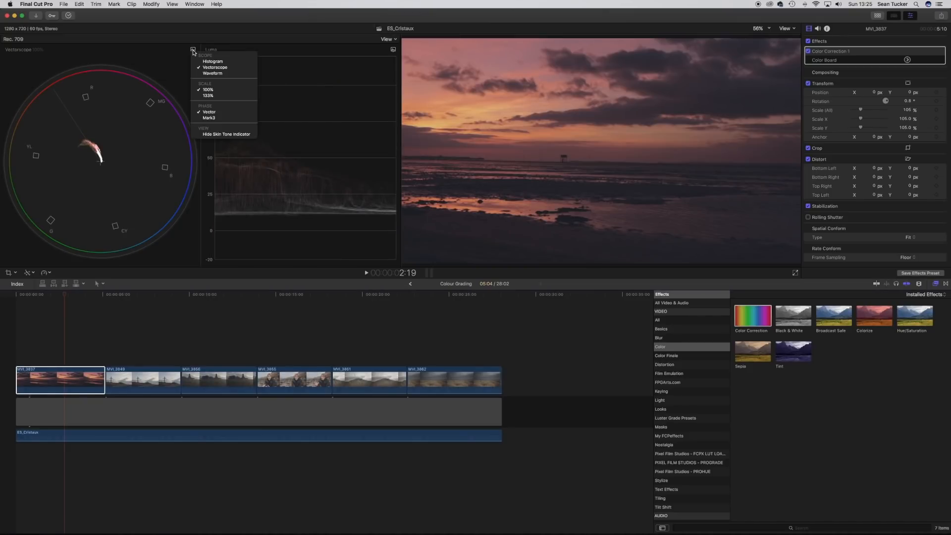
click(212, 74)
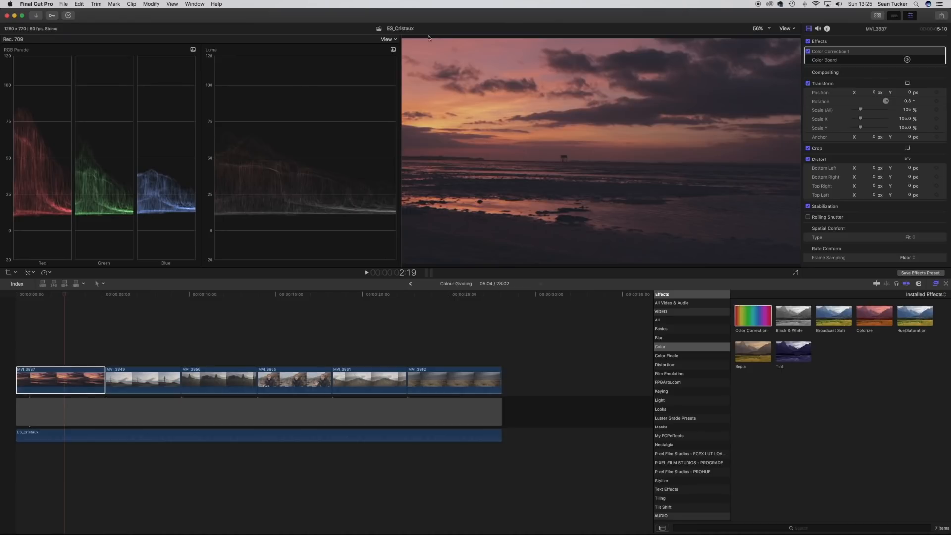
click(393, 50)
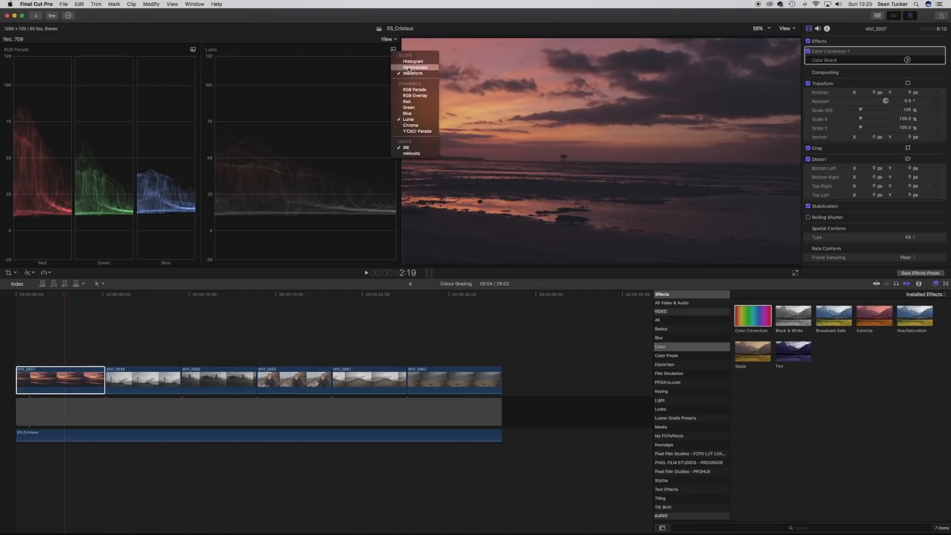
click(409, 67)
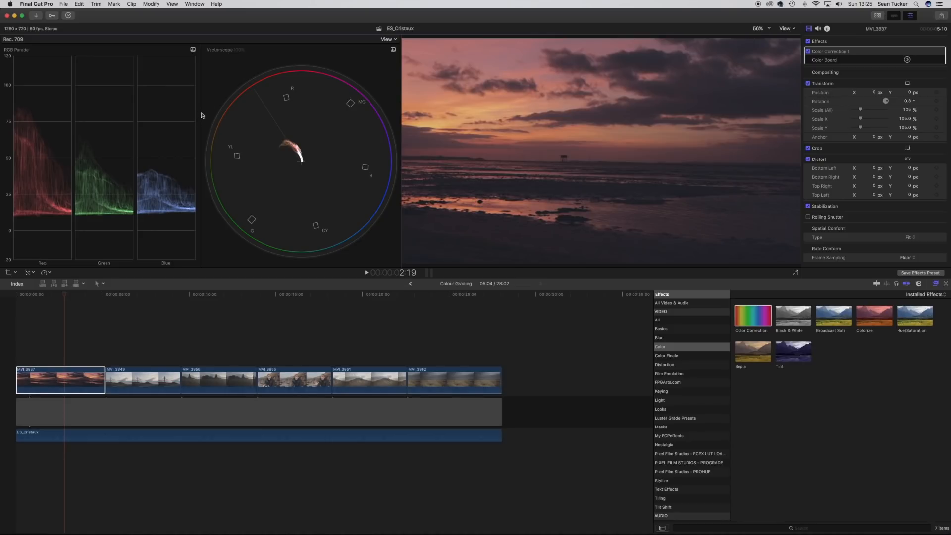
drag(200, 113, 249, 111)
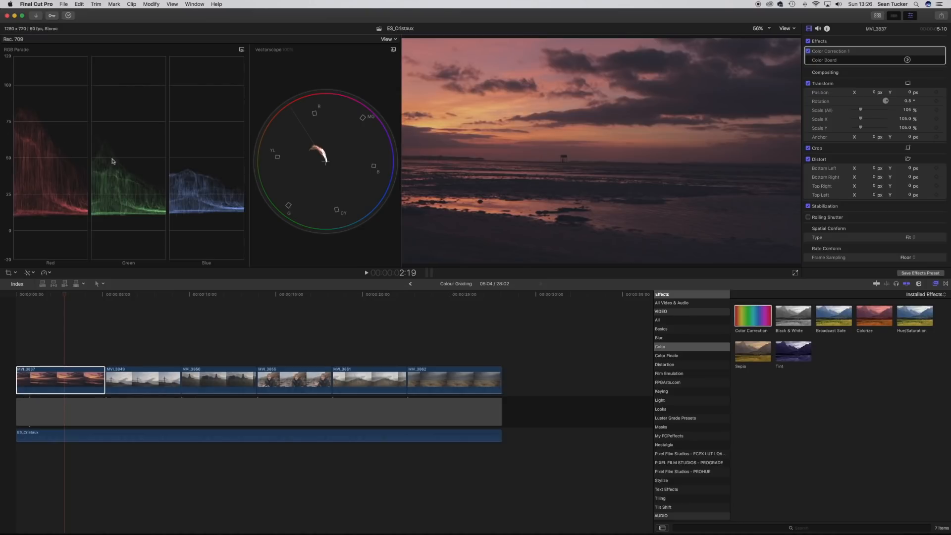
Step: Compare the RGB Parade readings of the cross, talking-head and sunset clips by moving the playhead between them
drag(62, 295, 127, 298)
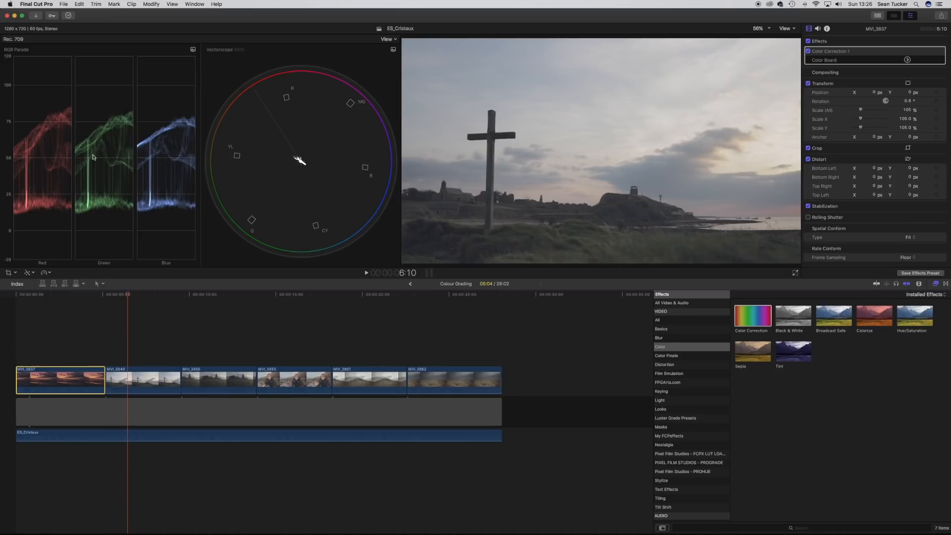
drag(126, 295, 155, 295)
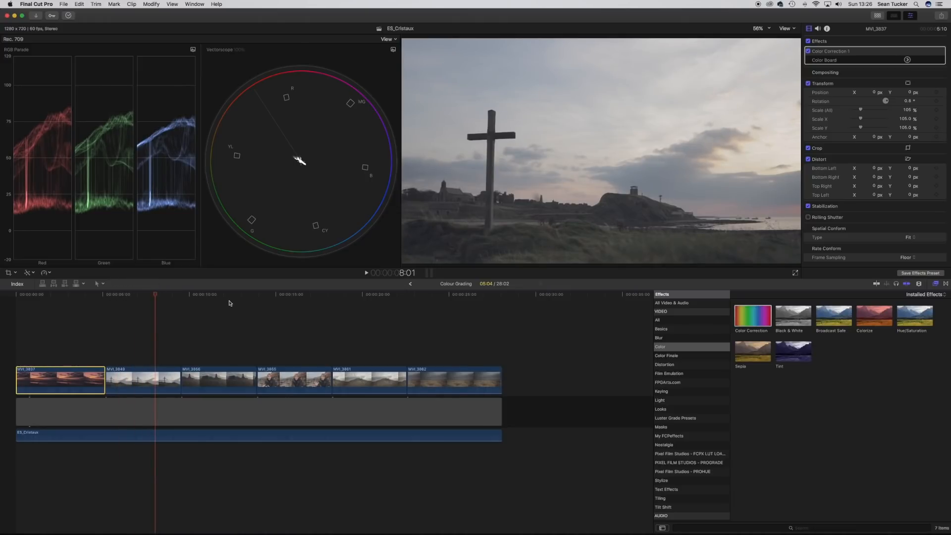
mouse_move(286, 299)
mouse_down()
mouse_move(261, 297)
mouse_move(297, 295)
mouse_move(285, 296)
mouse_up()
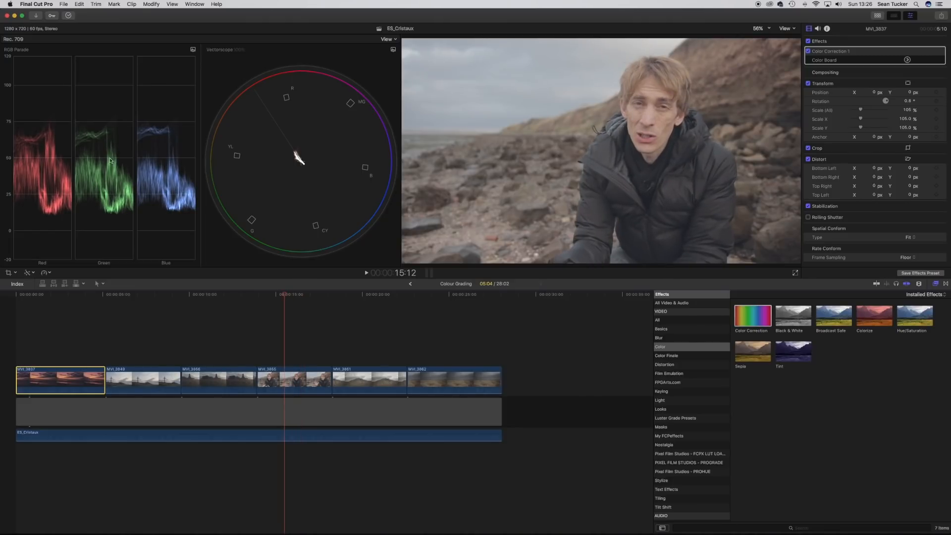
drag(285, 296, 33, 309)
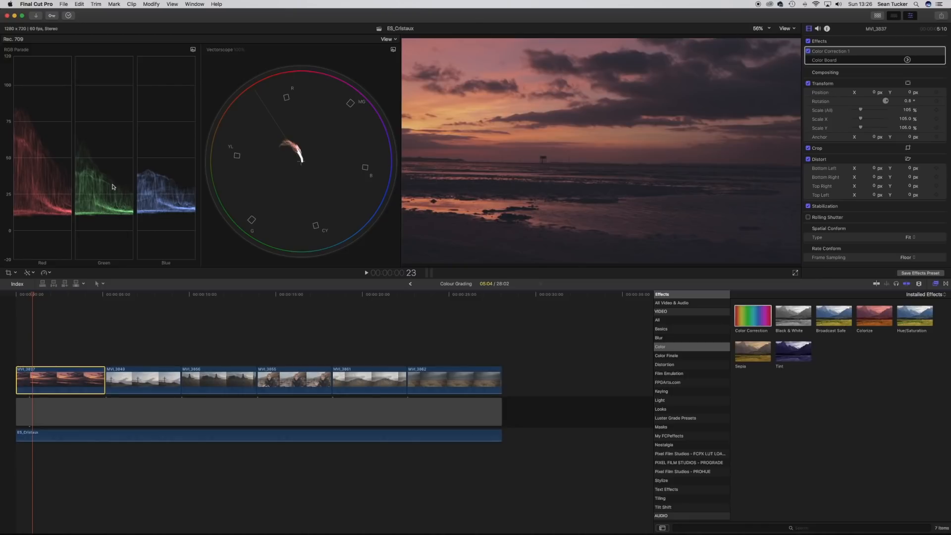
click(153, 295)
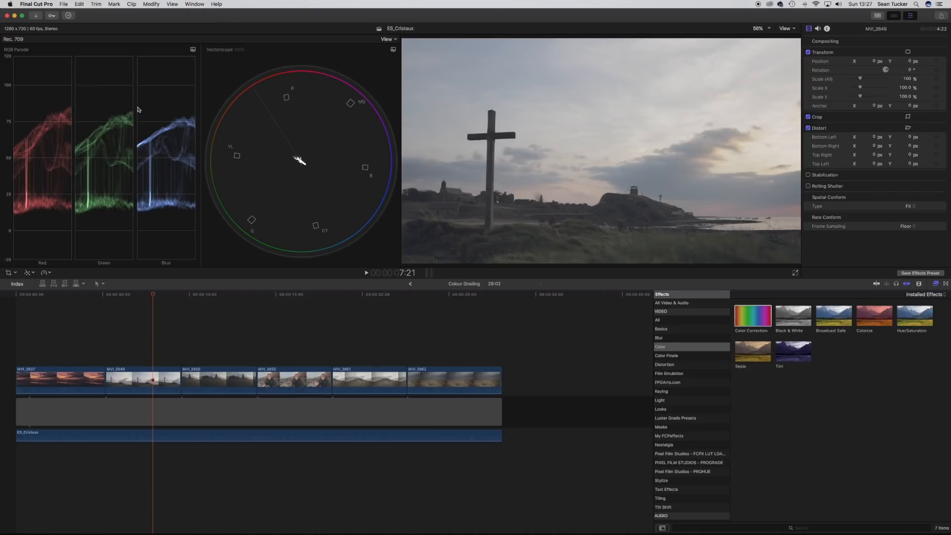
drag(153, 294, 60, 318)
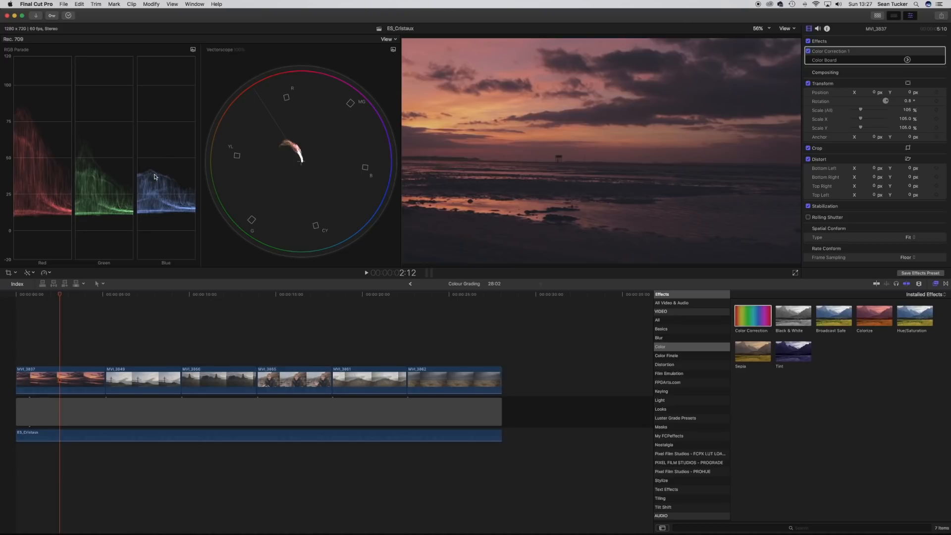
Step: Open the Color Board of the sunset clip's Color Correction, check its Saturation and Color controls, and return to Exposure
click(77, 374)
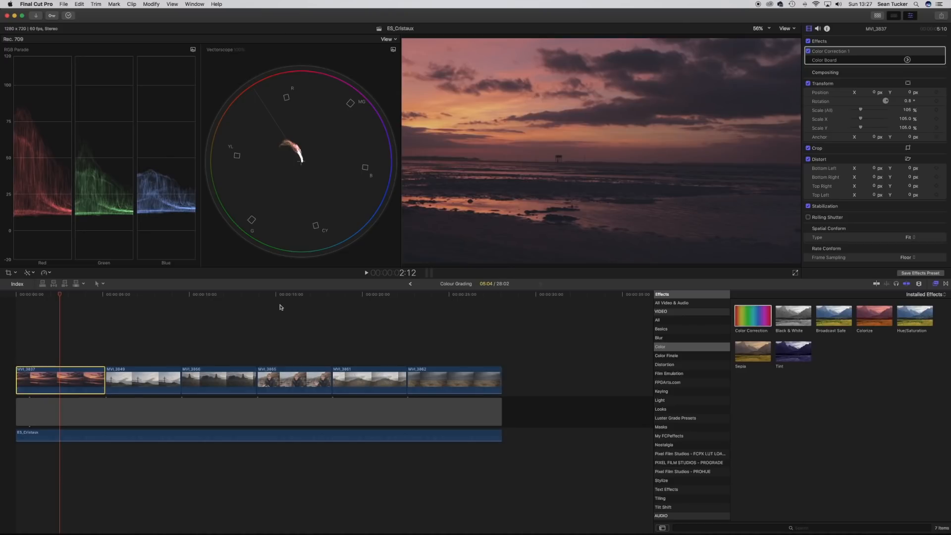
click(907, 60)
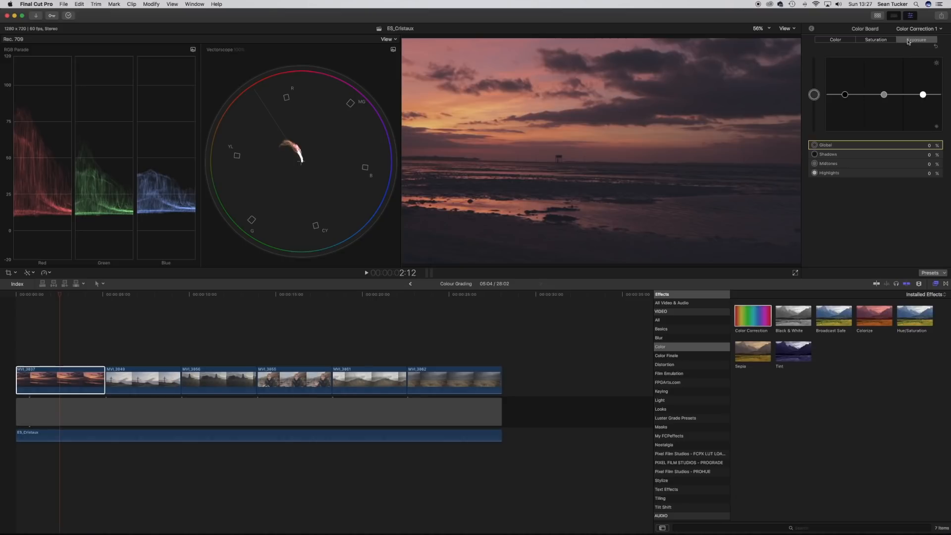
click(875, 40)
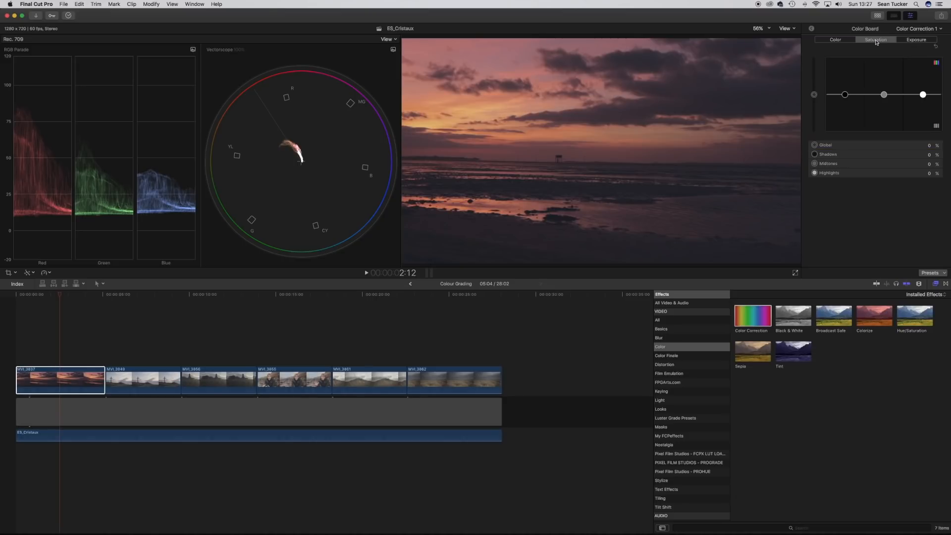
click(833, 41)
click(917, 40)
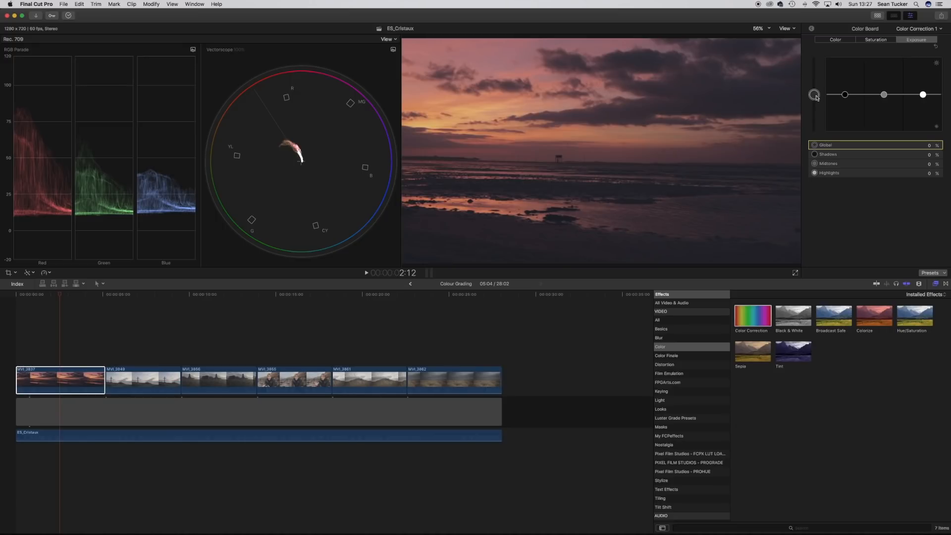
Step: Try a global exposure of -10% and a midtones exposure shift on the sunset clip, resetting both to 0%
mouse_move(816, 97)
mouse_down()
mouse_move(818, 81)
mouse_move(817, 112)
mouse_move(814, 98)
mouse_up()
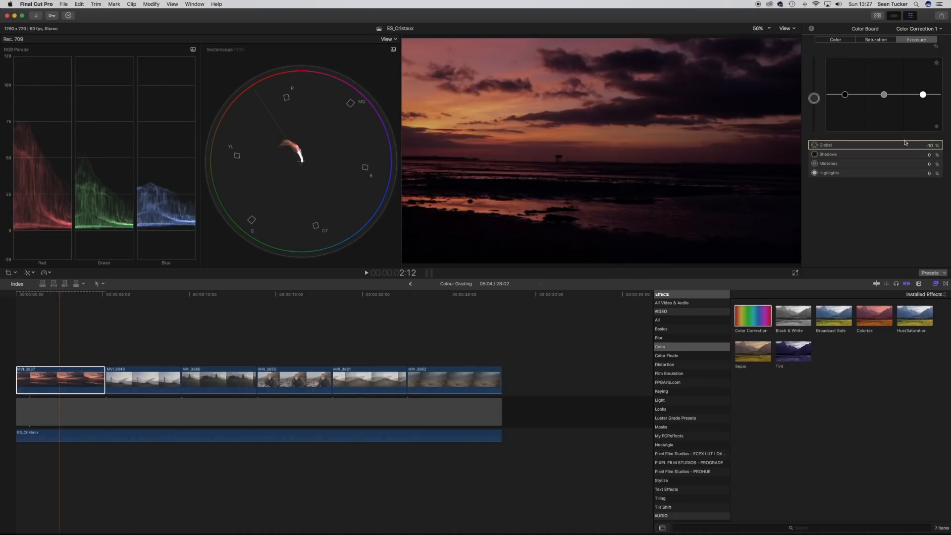
click(929, 146)
text(0)
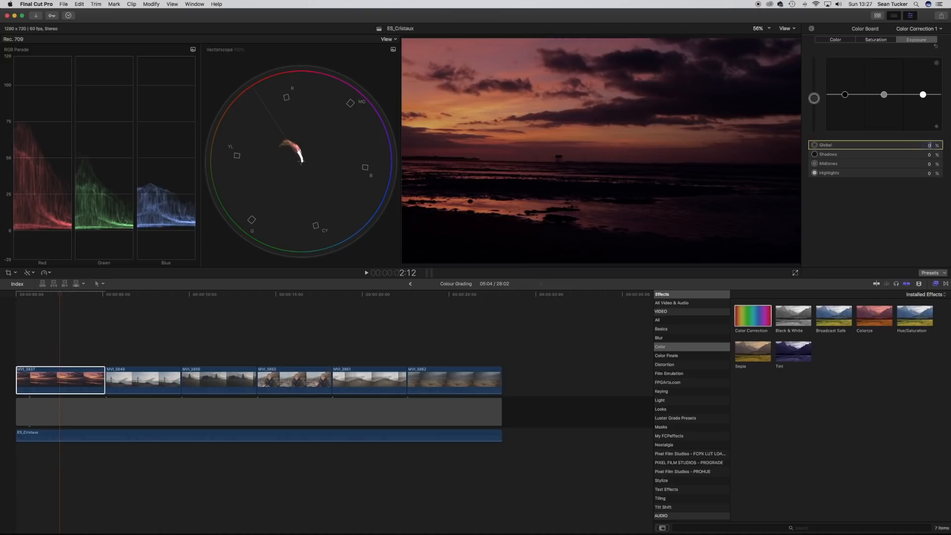
key(Return)
mouse_move(885, 95)
mouse_down()
mouse_move(885, 75)
mouse_move(886, 117)
mouse_move(884, 94)
mouse_up()
click(930, 164)
text(0)
key(Return)
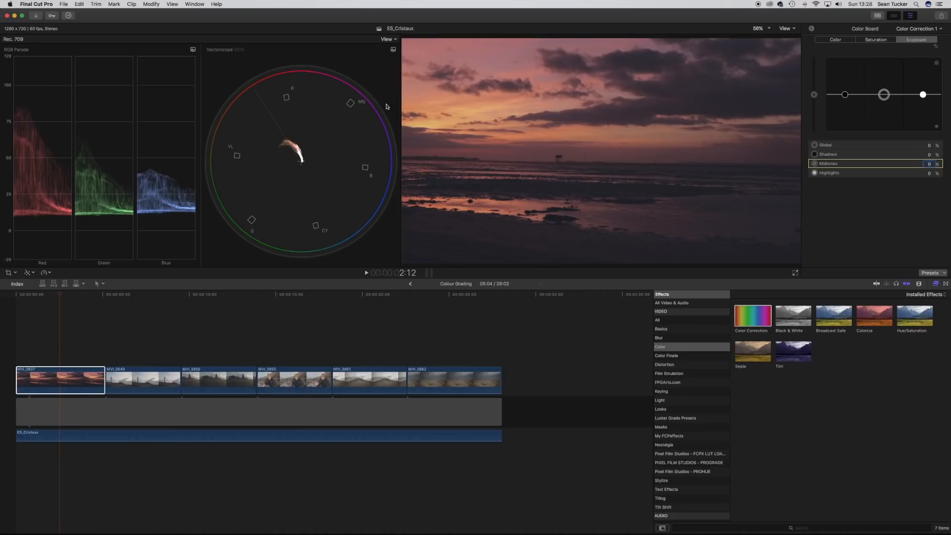
Step: Set the sunset clip's exposure to 13% global, -47% midtones, -2% shadows and 3% highlights
drag(815, 96, 815, 89)
click(885, 96)
drag(885, 98, 886, 116)
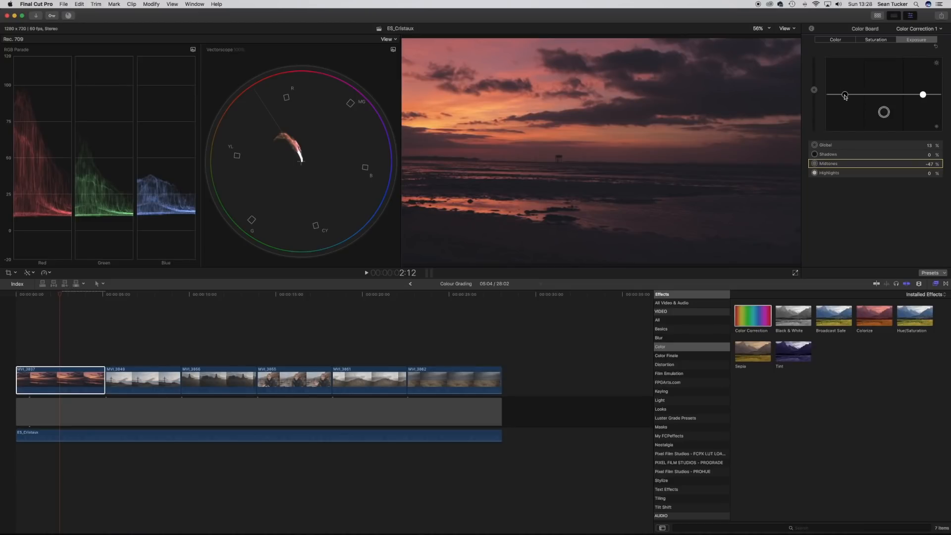
drag(845, 96, 845, 98)
drag(923, 97, 923, 94)
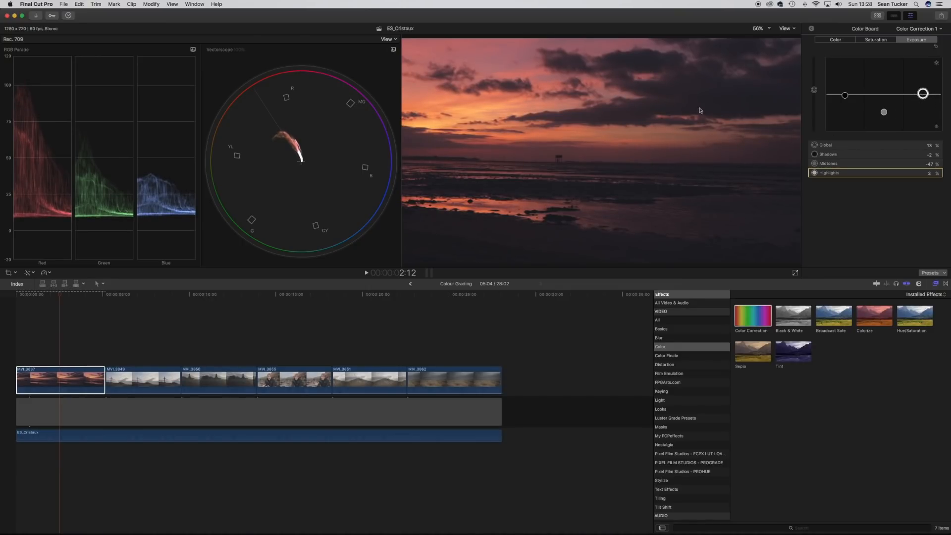
Step: Compare the sunset clip with and without its Color Correction by toggling the effect, and reopen its Color Board
click(811, 29)
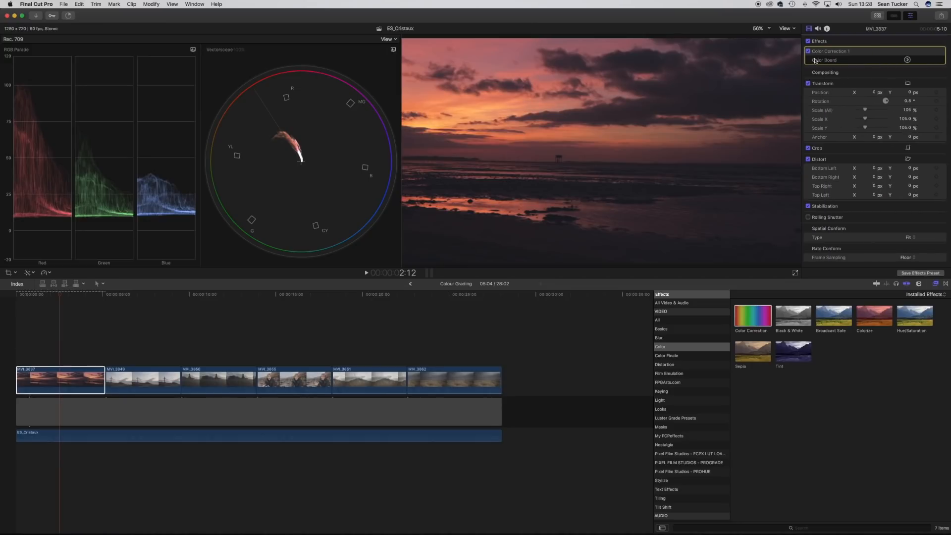
click(809, 52)
click(809, 51)
click(809, 52)
click(809, 51)
click(908, 61)
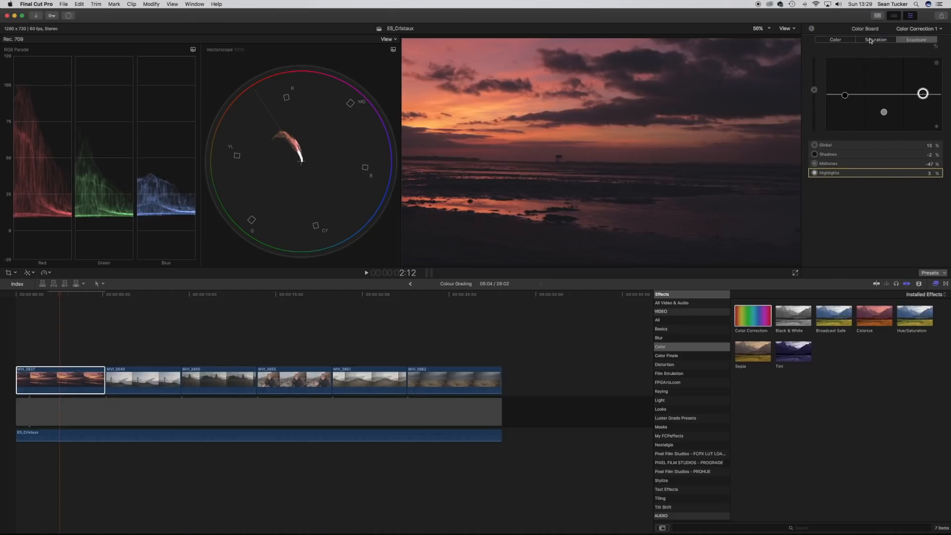
Step: Set the sunset clip's highlights and shadows saturation to -5% each and raise its global saturation slightly
click(874, 43)
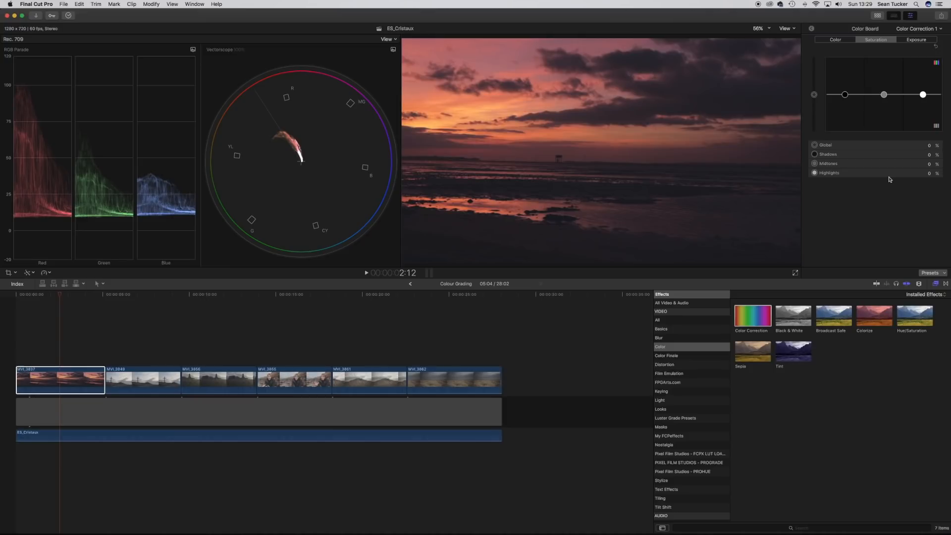
click(929, 174)
text(-5)
key(Return)
click(929, 154)
text(-5)
key(Return)
click(881, 206)
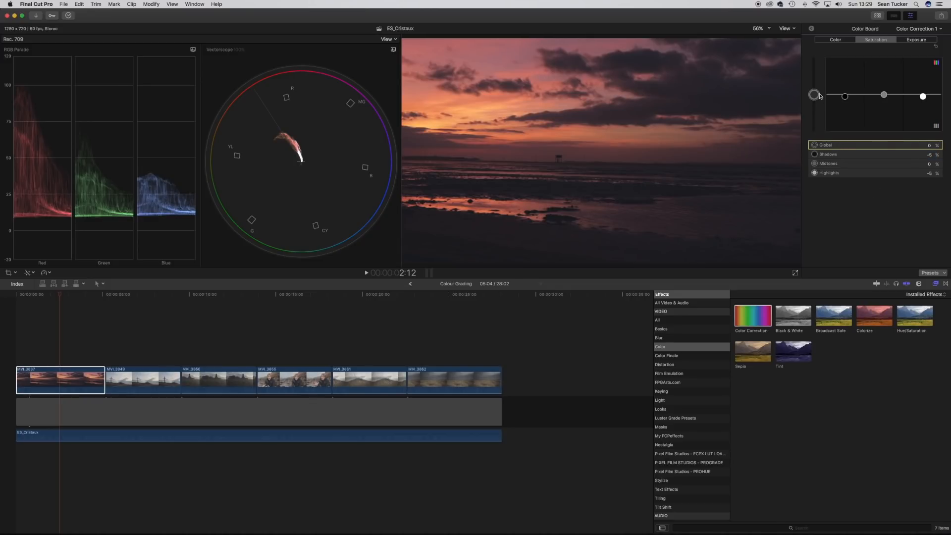
drag(817, 96, 815, 94)
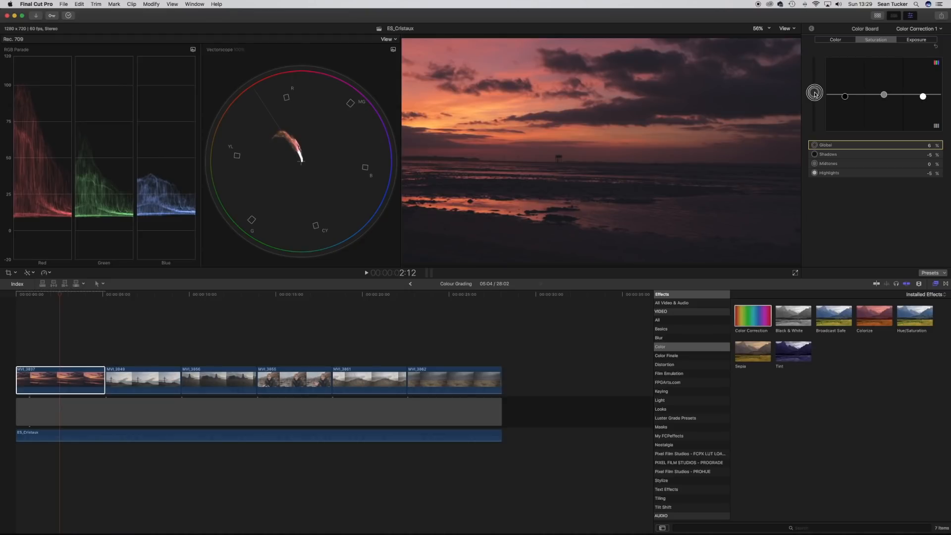
drag(816, 95, 814, 92)
Step: Try a strong green global color tint of 49% on the sunset clip, and reset it to 0%
click(833, 41)
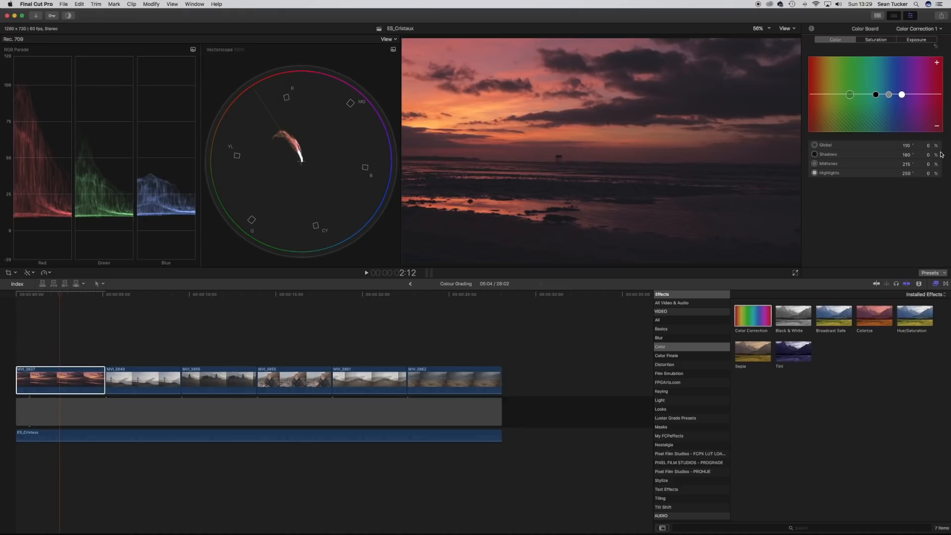
click(849, 95)
drag(850, 96, 864, 78)
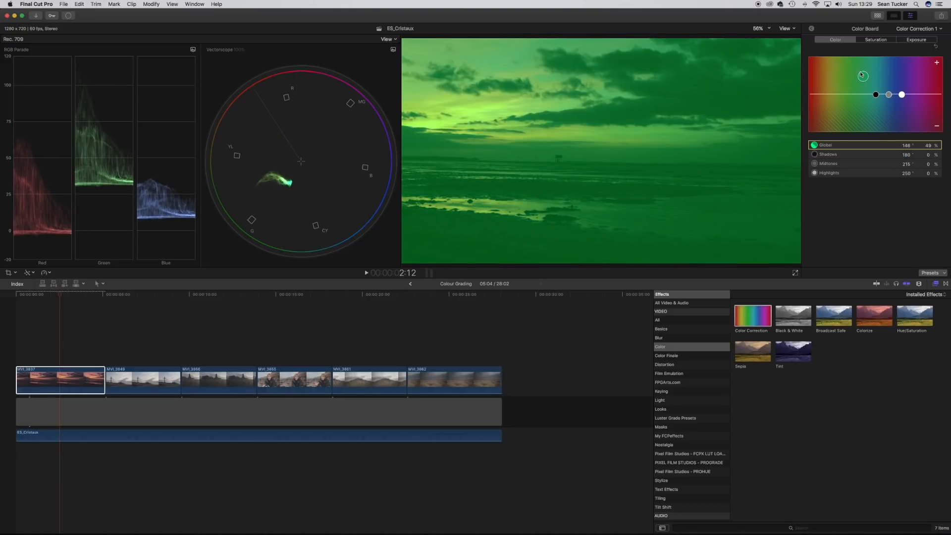
click(928, 145)
text(0)
key(Return)
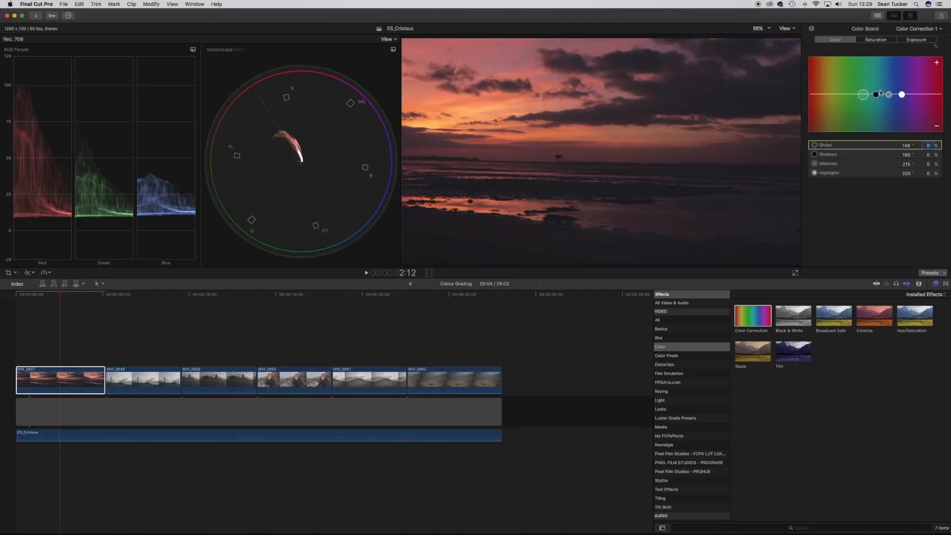
Step: Tint the sunset clip's highlights orange with a color angle of 44° at 5%
click(844, 162)
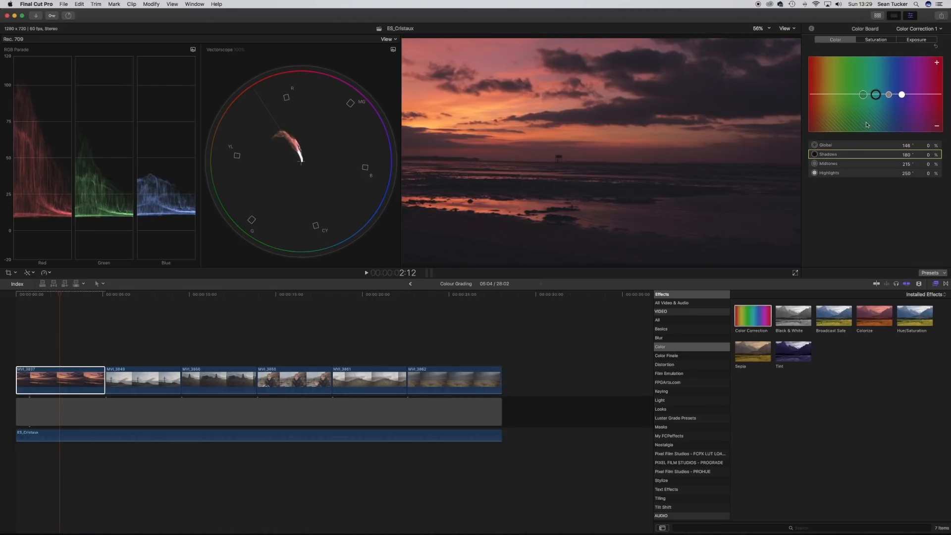
click(853, 172)
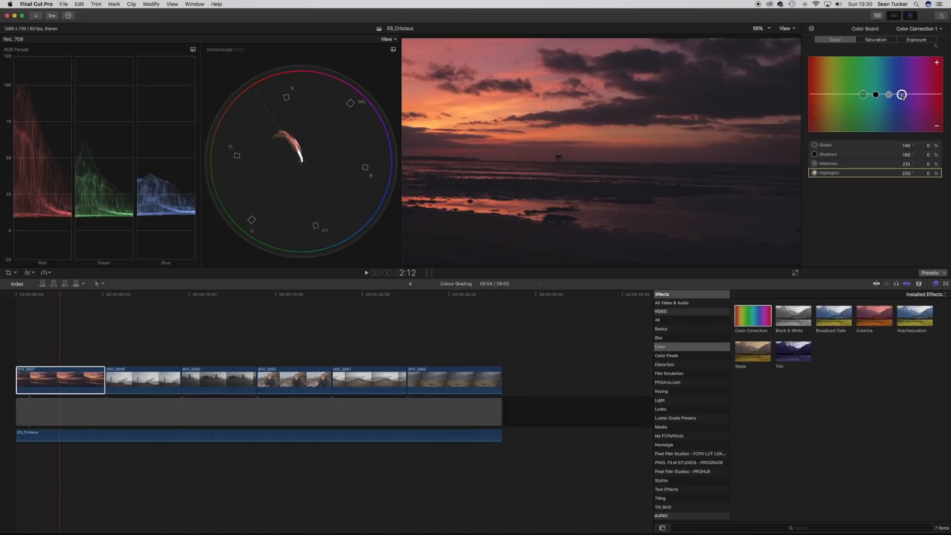
drag(902, 96, 824, 91)
click(928, 172)
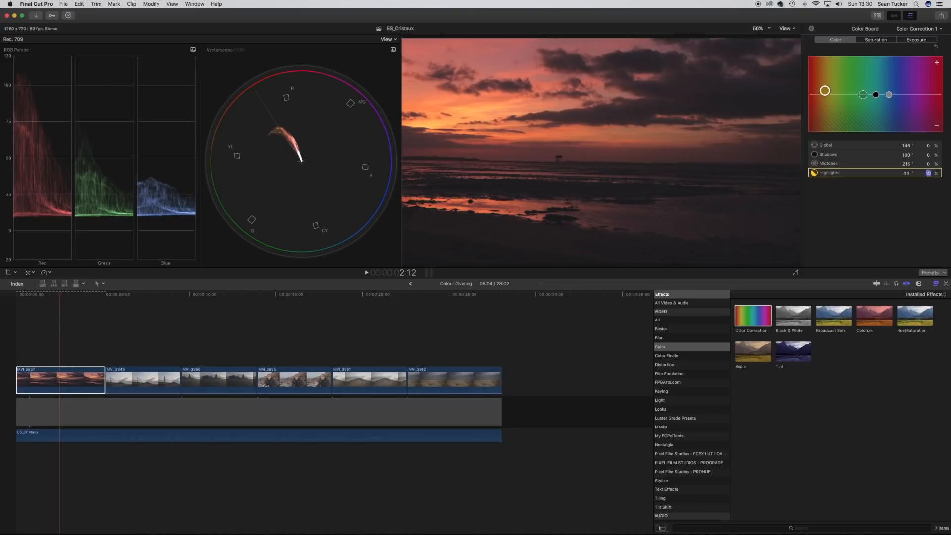
text(5)
key(Return)
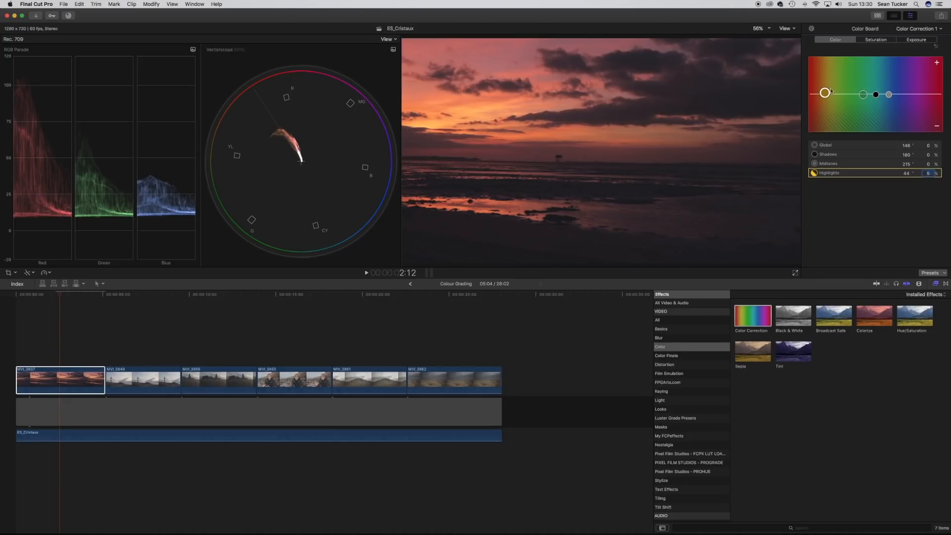
Step: Try a midtones color shift of -26% at 214° on the sunset clip, and reset it to 0%
click(889, 95)
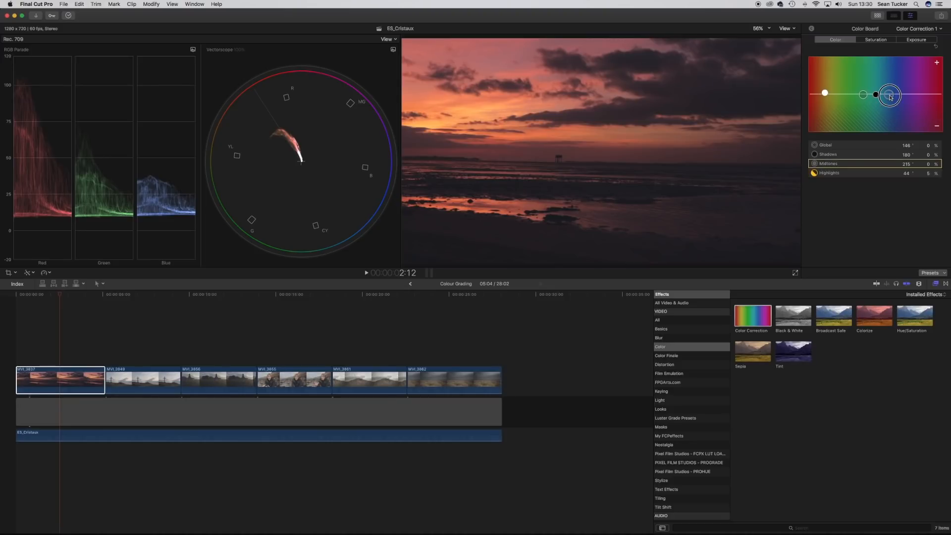
drag(890, 97, 888, 104)
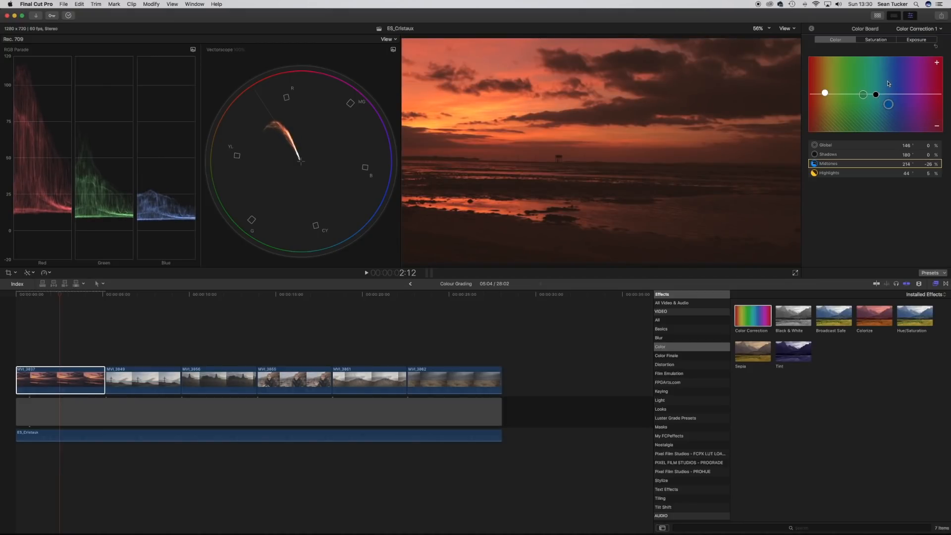
click(930, 167)
text(0)
key(Return)
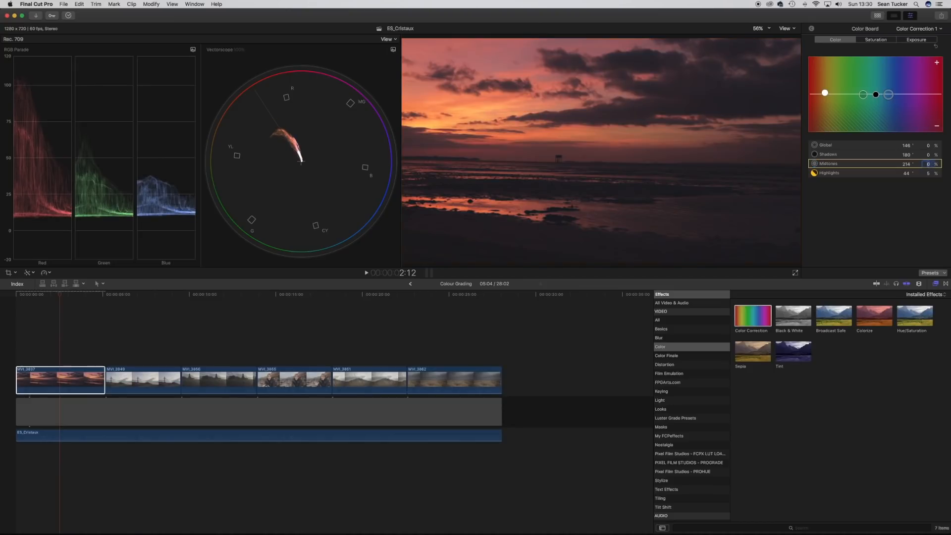
Step: Tint the sunset clip's shadows blue with a color angle of 196° at 5%
click(876, 95)
drag(876, 97, 883, 96)
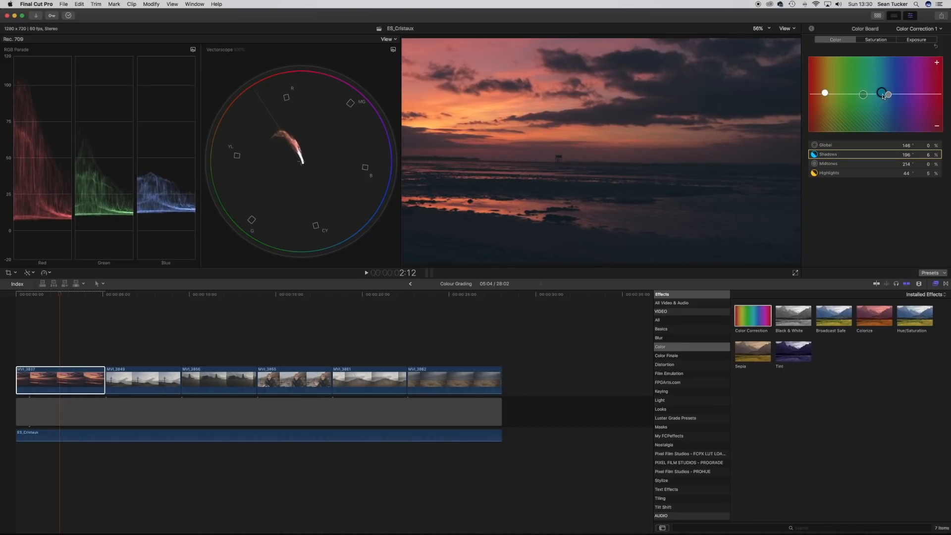
click(925, 156)
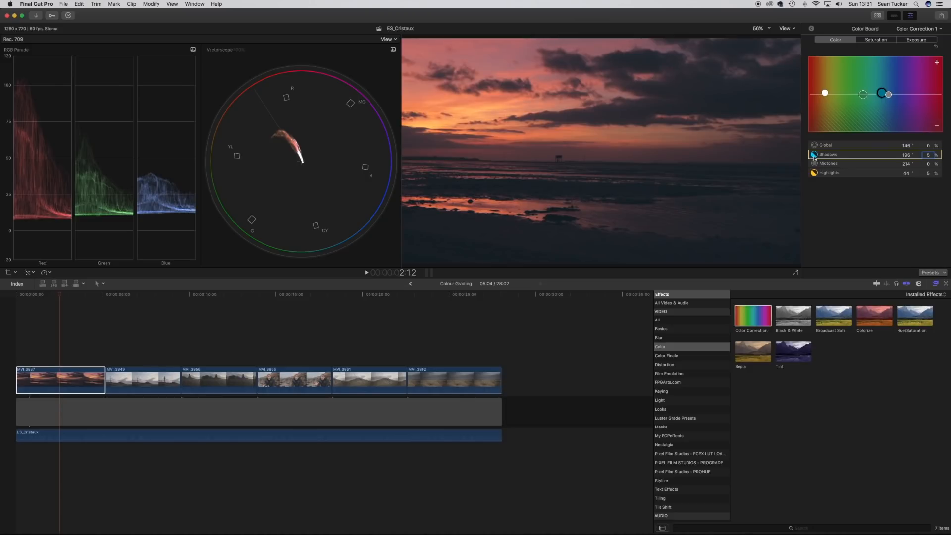
Step: Reset the sunset clip's shadows and highlights color amounts to 0%
click(928, 155)
click(928, 173)
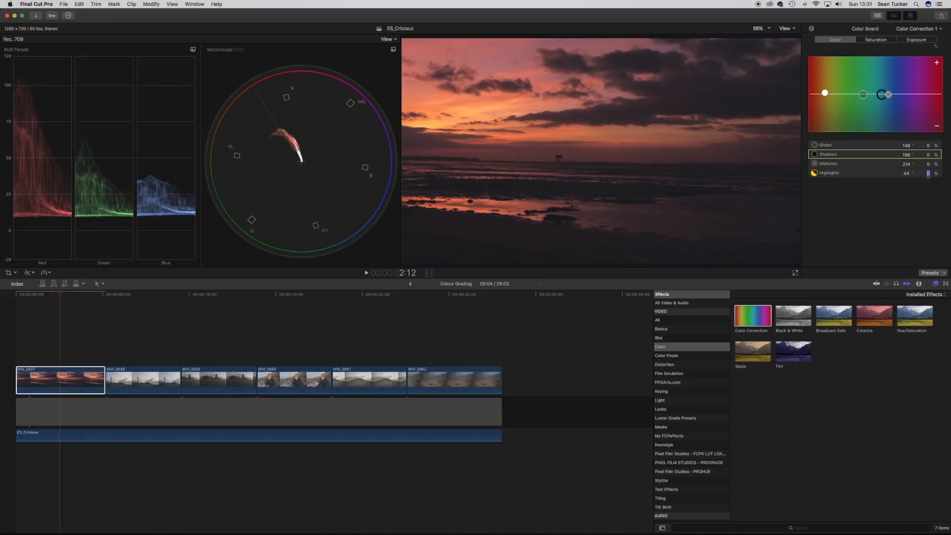
text(0)
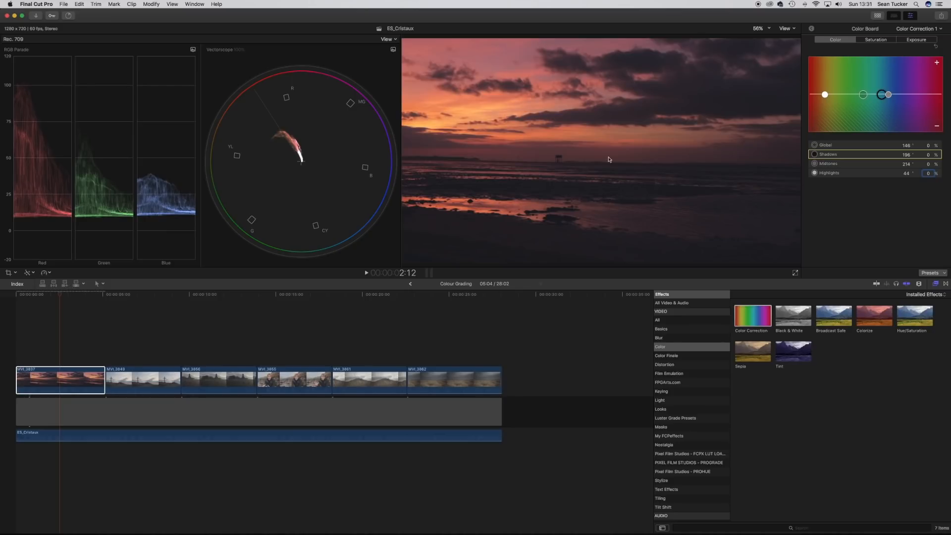
Step: Move the playhead to the cross clip, select it and raise its global exposure to 12%
drag(59, 296, 143, 297)
click(151, 381)
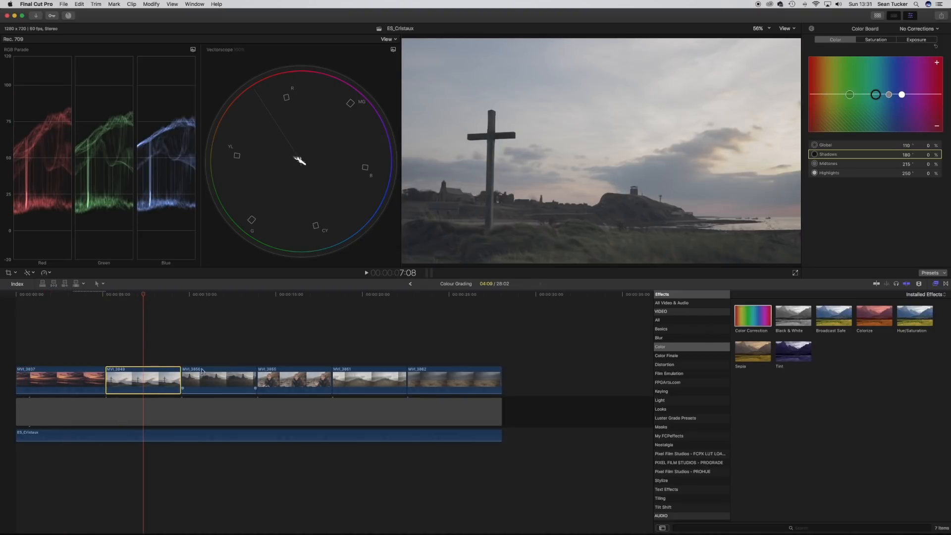
click(922, 41)
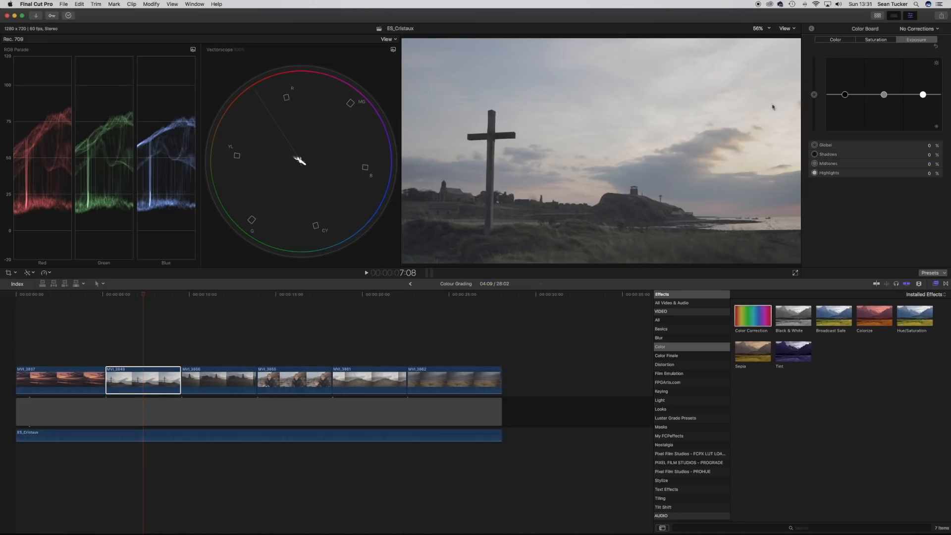
click(814, 94)
drag(816, 96, 815, 93)
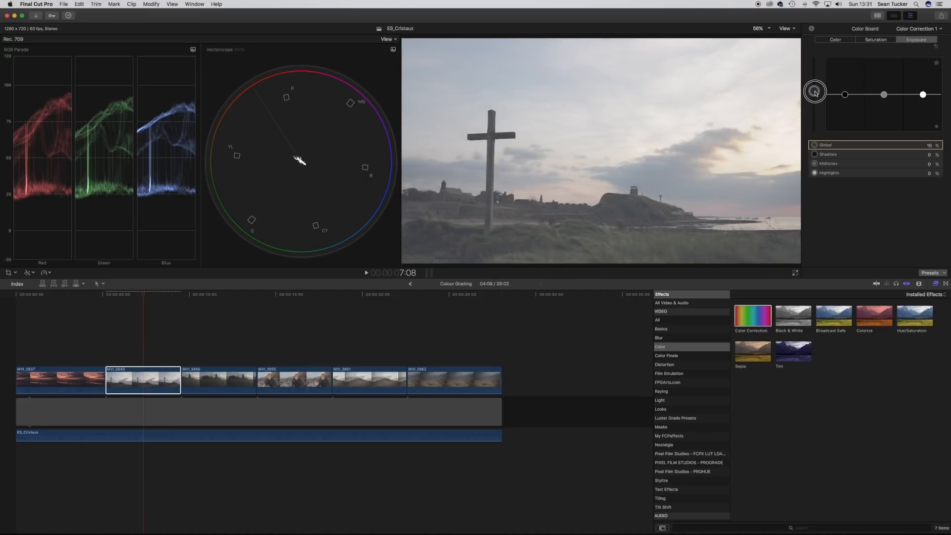
drag(815, 93, 814, 90)
Step: Set the cross clip's exposure to -57% midtones, -1% highlights and -2% shadows
click(884, 95)
drag(886, 97, 886, 118)
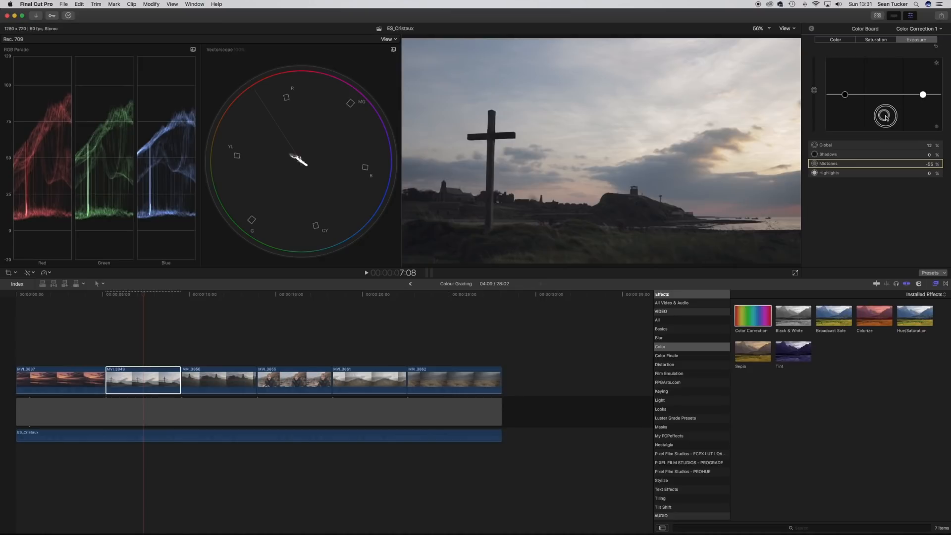
drag(885, 117, 886, 118)
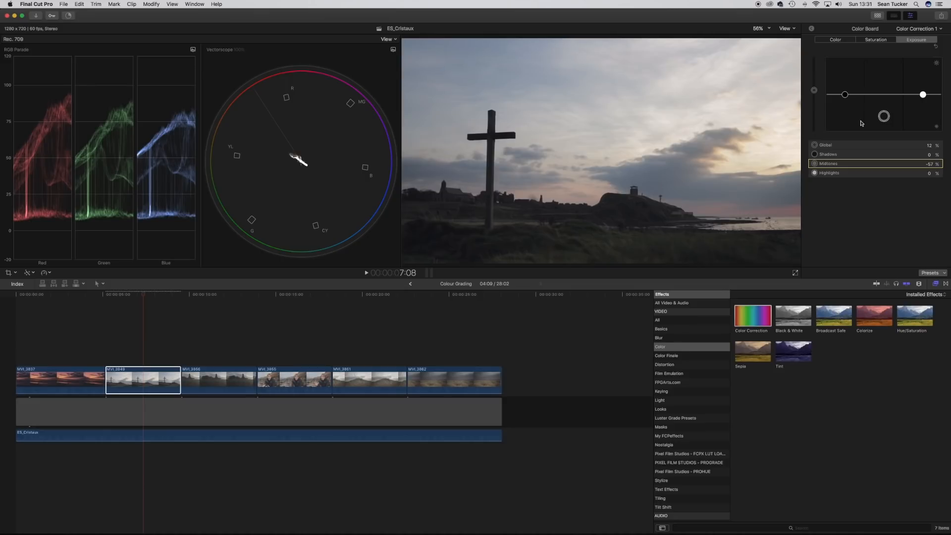
click(922, 94)
drag(922, 95, 923, 95)
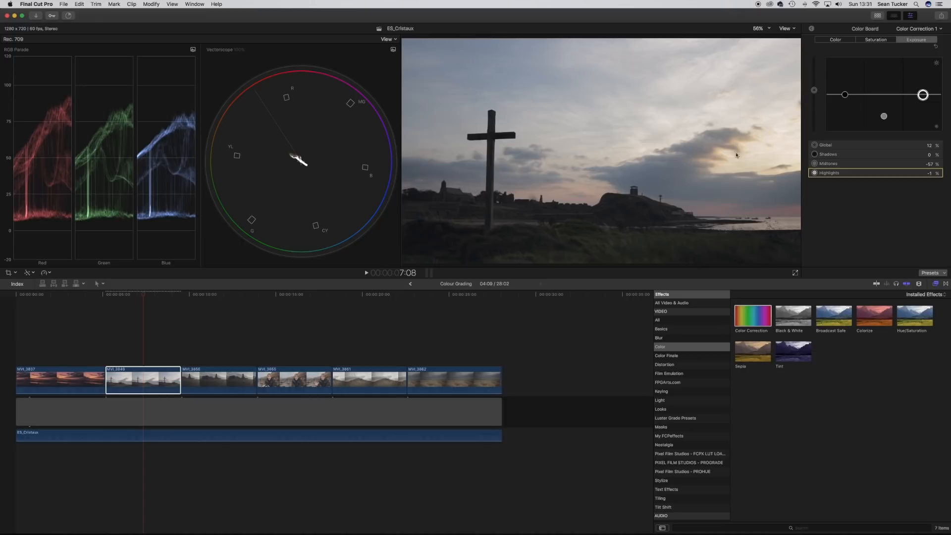
drag(846, 95, 845, 96)
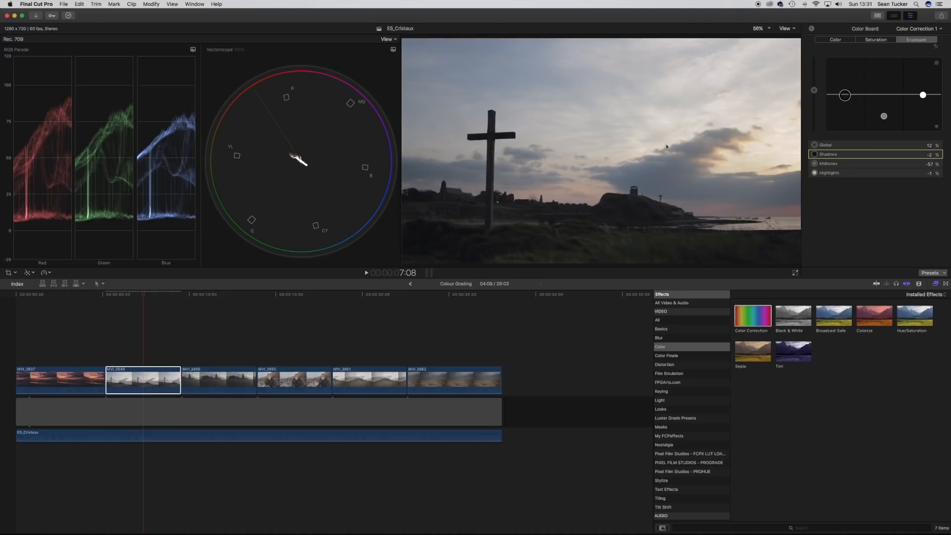
Step: Raise the cross clip's global saturation, trying 20% and settling on 17%
click(877, 40)
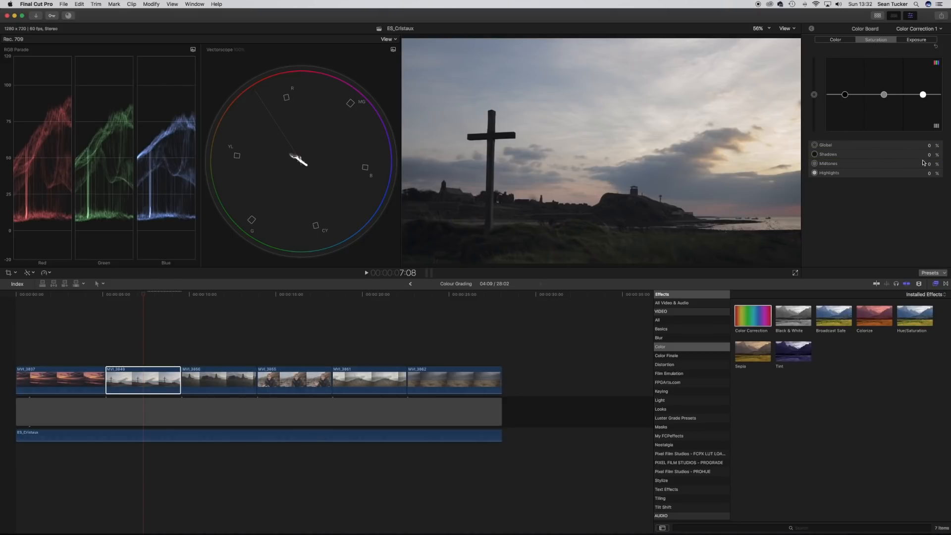
drag(813, 95, 814, 91)
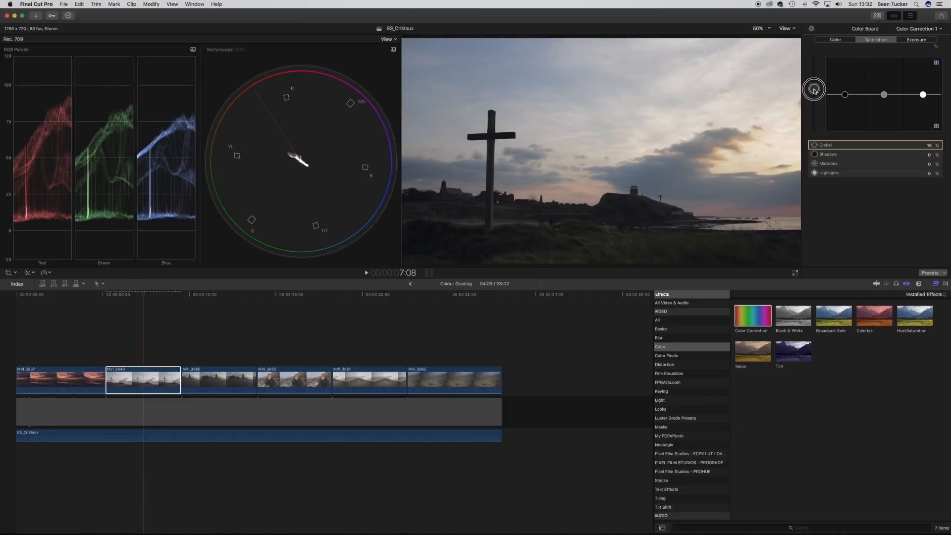
drag(814, 90, 813, 90)
double_click(929, 146)
text(20)
key(Return)
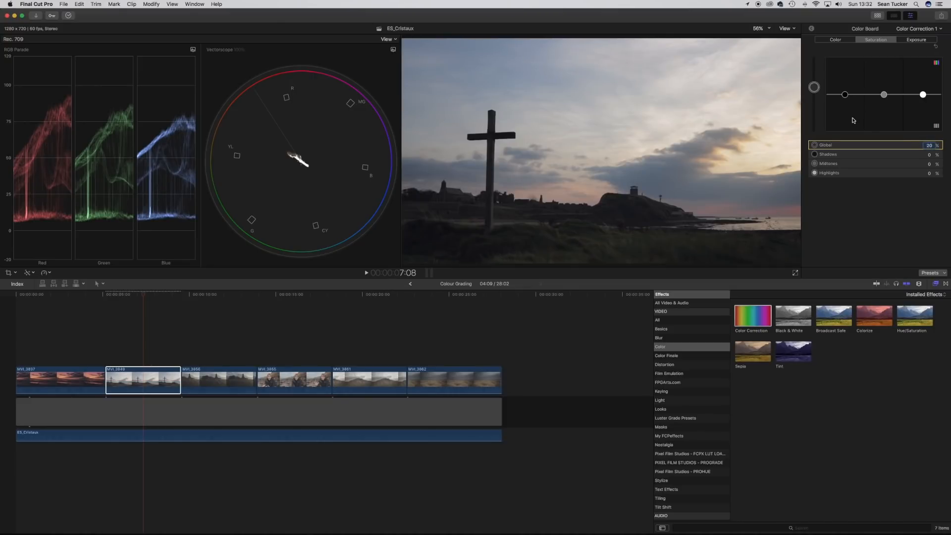
click(816, 89)
drag(816, 89, 815, 90)
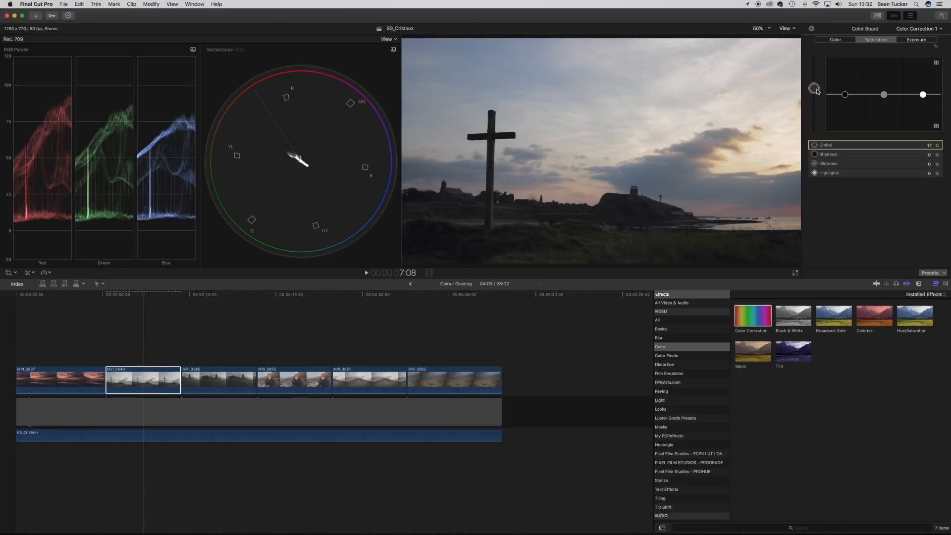
Step: Set the cross clip's shadows and highlights saturation to -5% each
click(929, 155)
text(-5)
key(Tab)
key(Tab)
text(-5)
key(Return)
Step: Select the church clip under the playhead and set its exposure to 16% global, -54% midtones and -6% shadows
drag(143, 293, 204, 308)
click(217, 377)
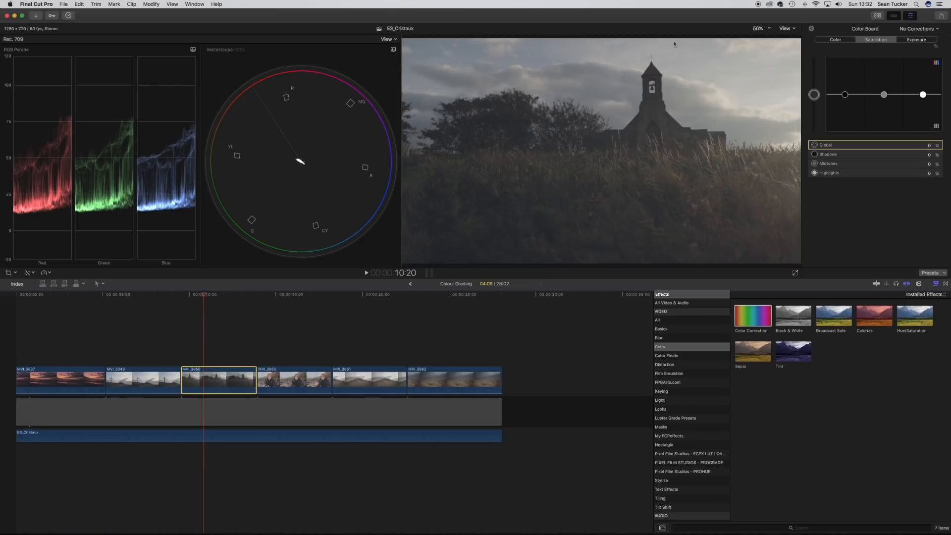
click(914, 41)
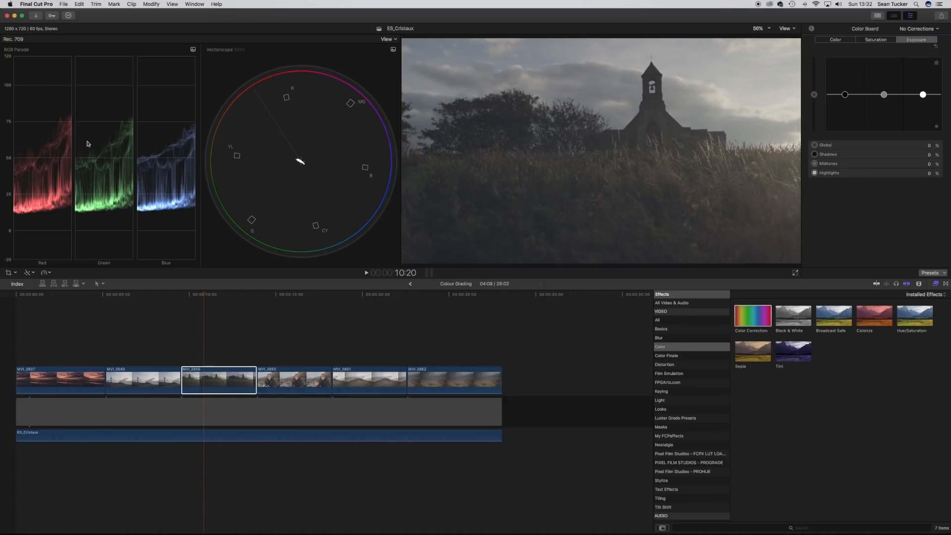
drag(814, 94, 815, 89)
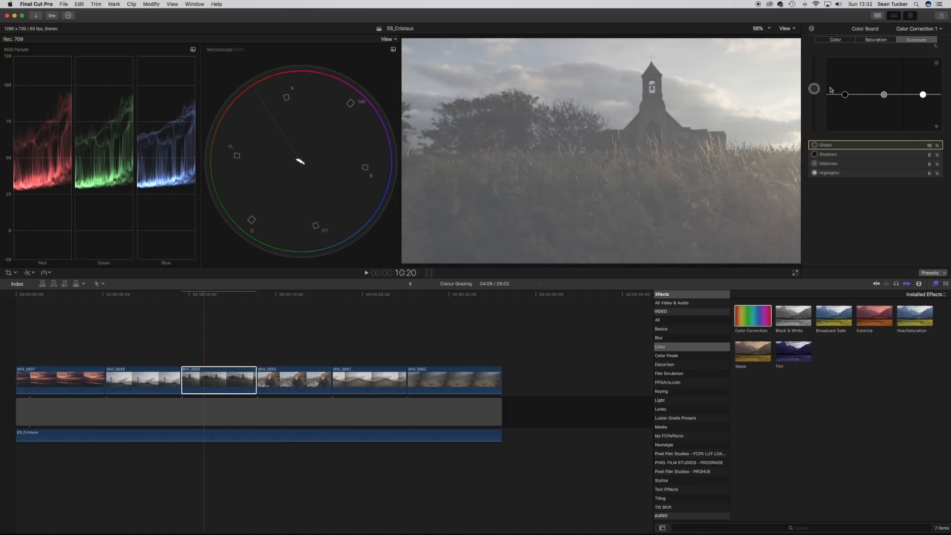
drag(884, 97, 884, 116)
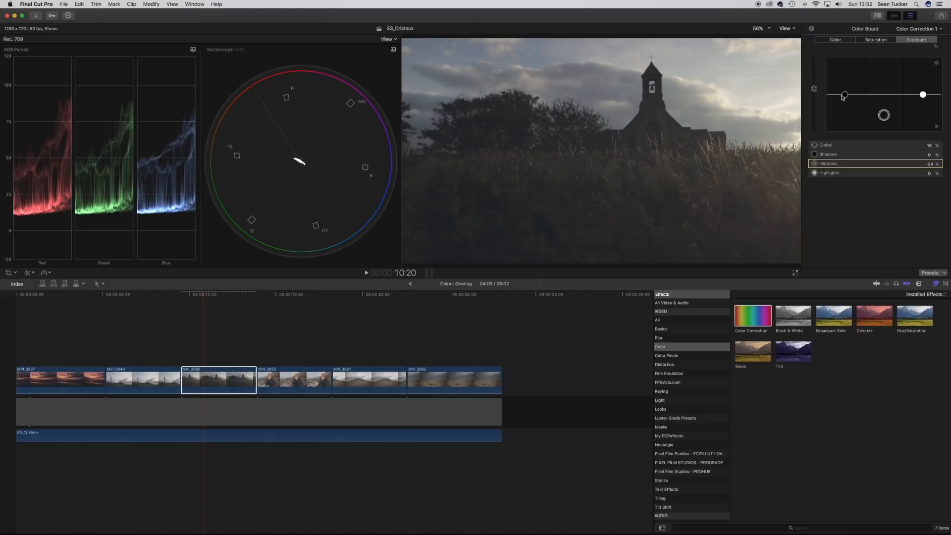
drag(846, 97, 847, 98)
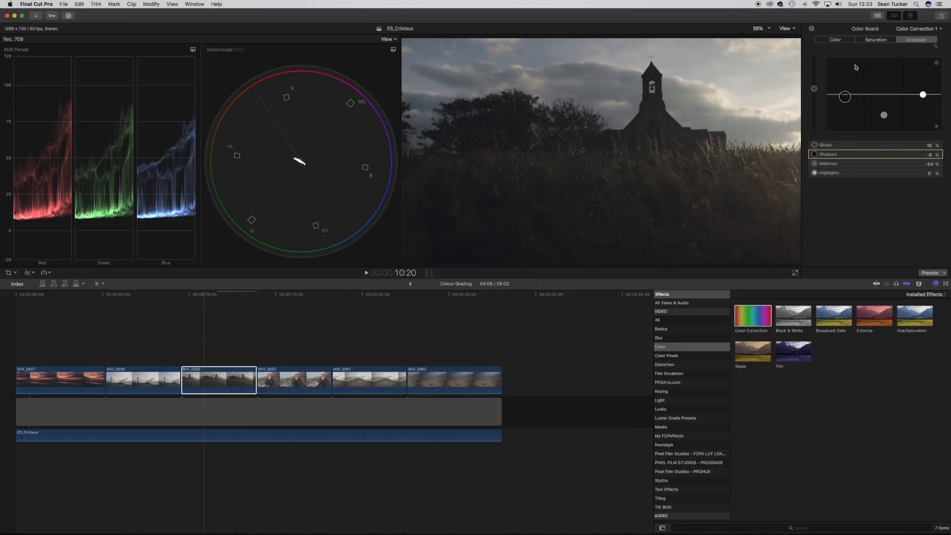
Step: Refine the church clip's exposure to 19% global and -58% midtones, and raise its global saturation to 30%
drag(814, 90, 815, 88)
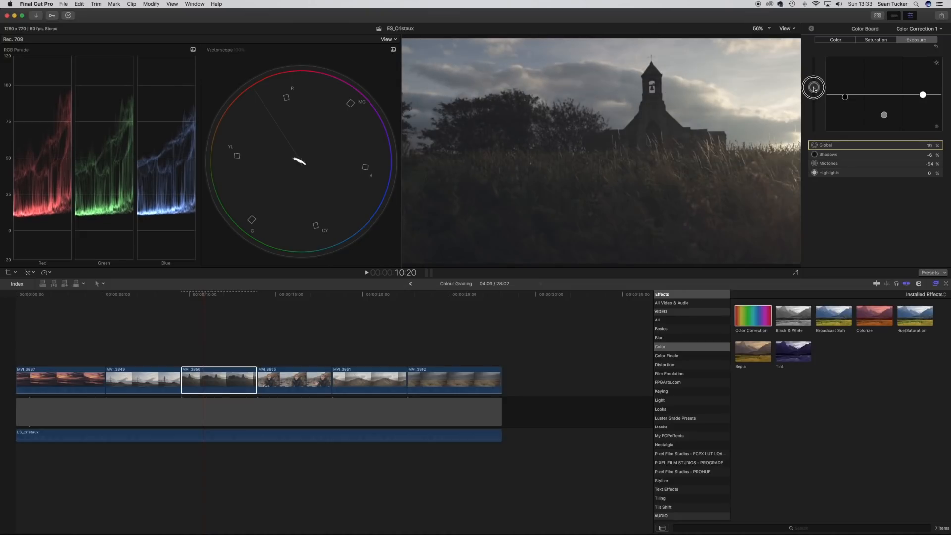
drag(883, 115, 885, 119)
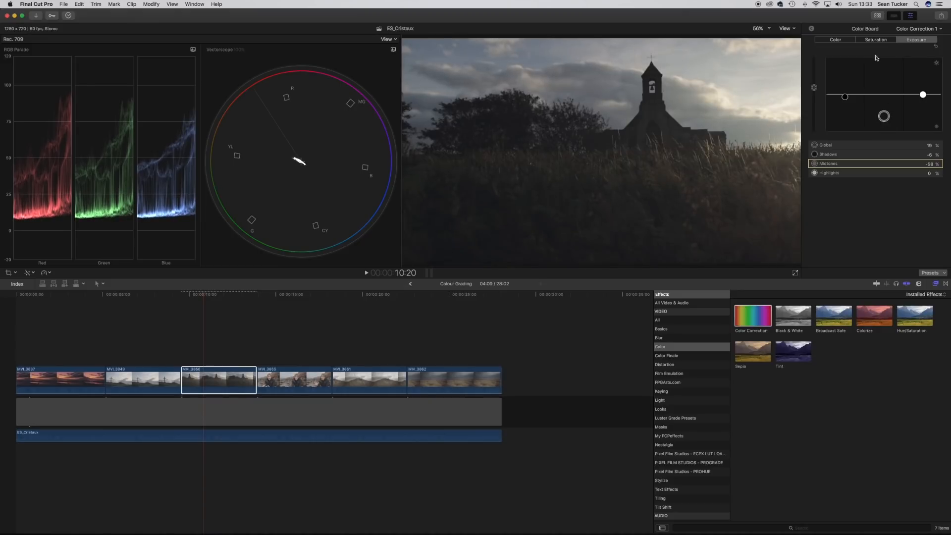
click(876, 40)
drag(814, 94, 815, 87)
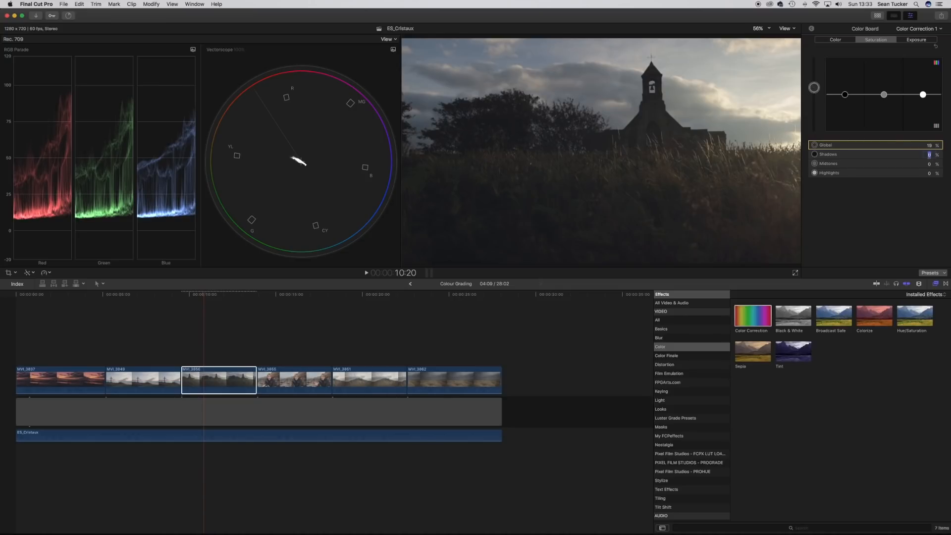
click(897, 158)
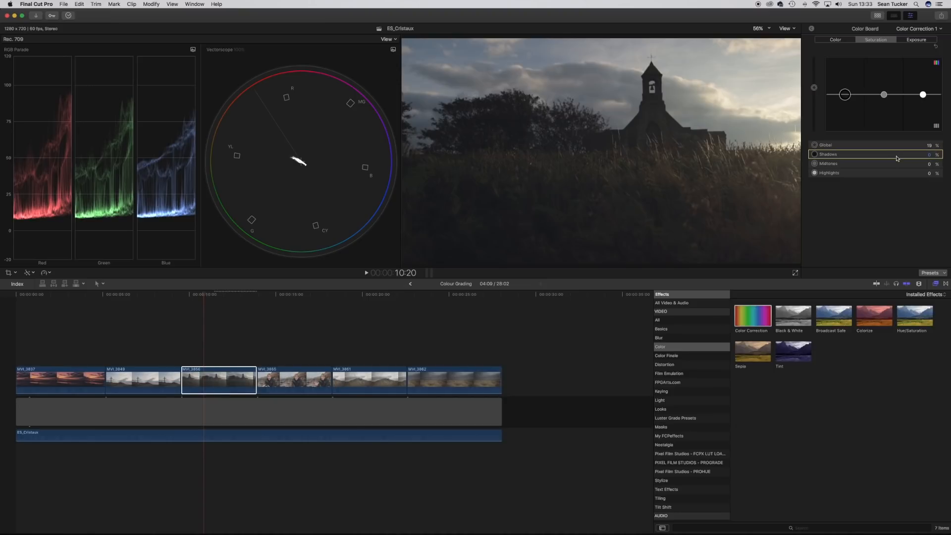
drag(816, 89, 815, 85)
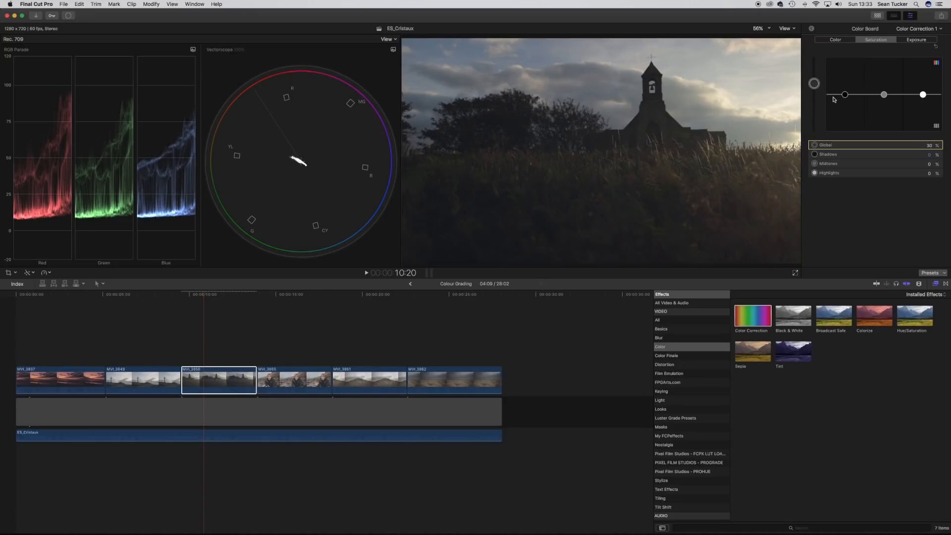
Step: Shift the church clip's midtones color to the orange hue at 42°
click(836, 40)
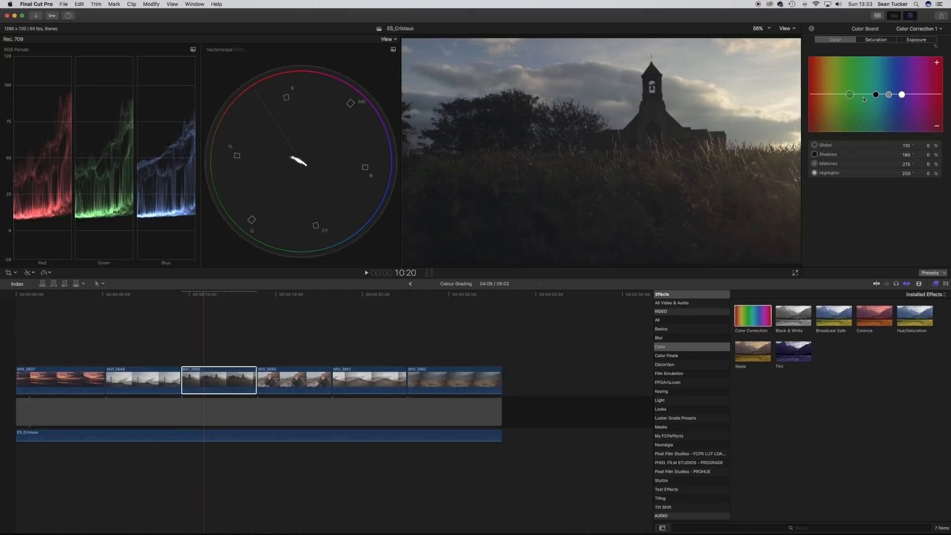
drag(888, 97, 827, 97)
drag(824, 97, 823, 94)
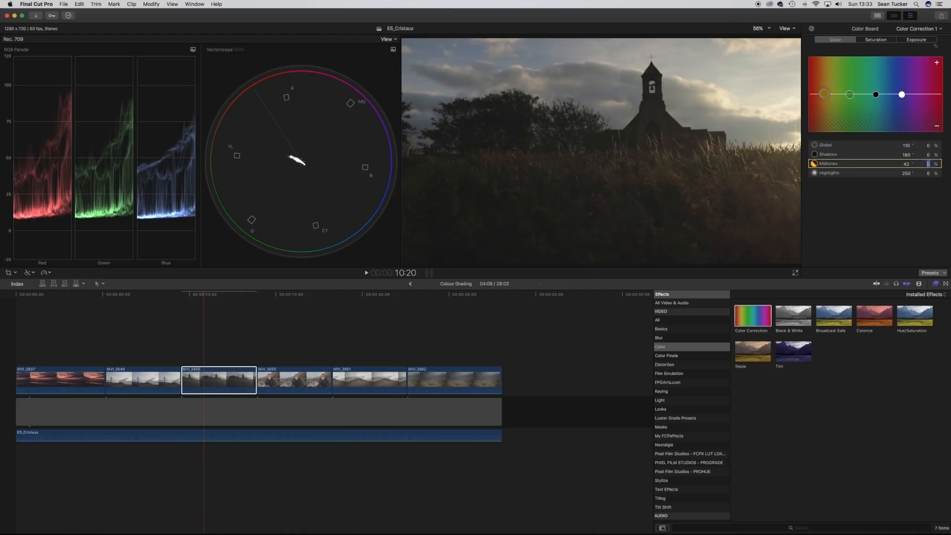
key(Return)
Step: Compare the church clip and the cross clip with their color correction switched off and on
mouse_move(204, 297)
mouse_down()
mouse_move(85, 297)
mouse_move(210, 297)
mouse_up()
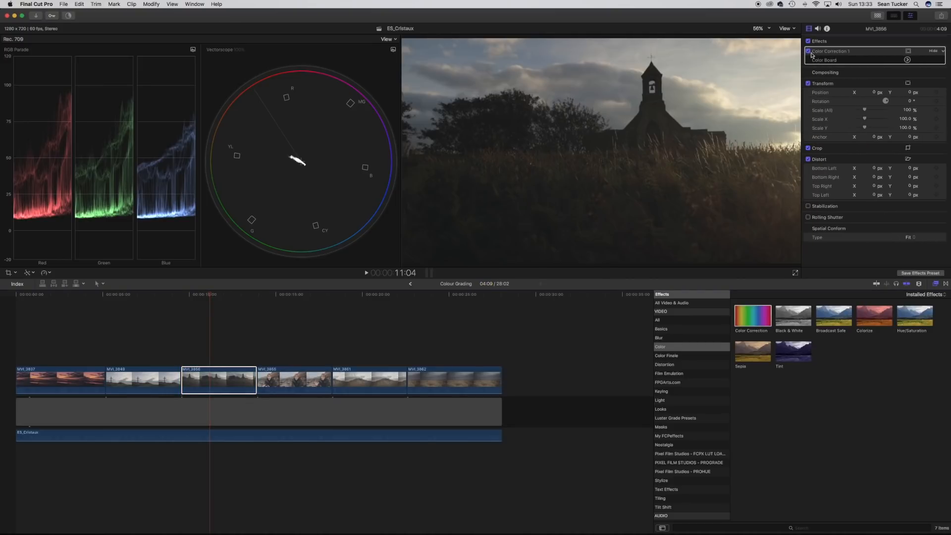
click(808, 52)
click(808, 51)
click(151, 295)
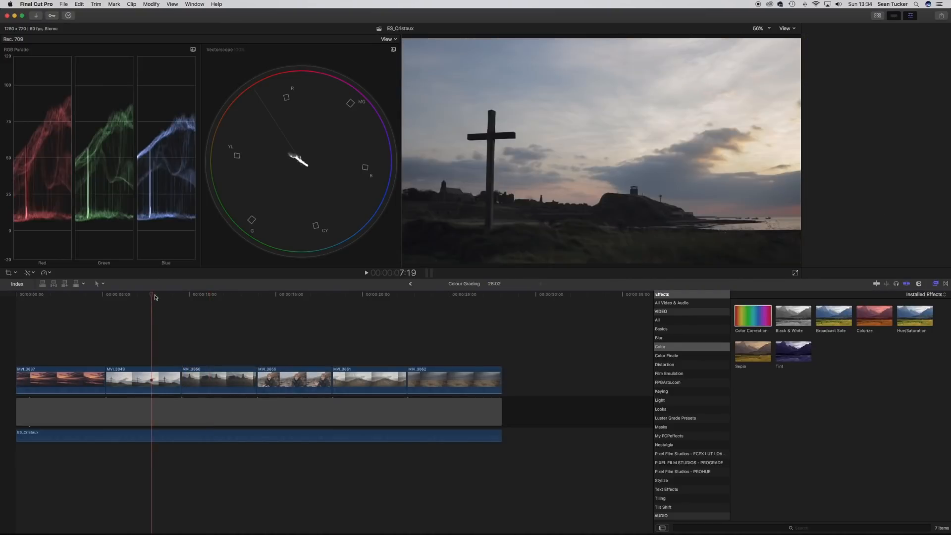
click(167, 378)
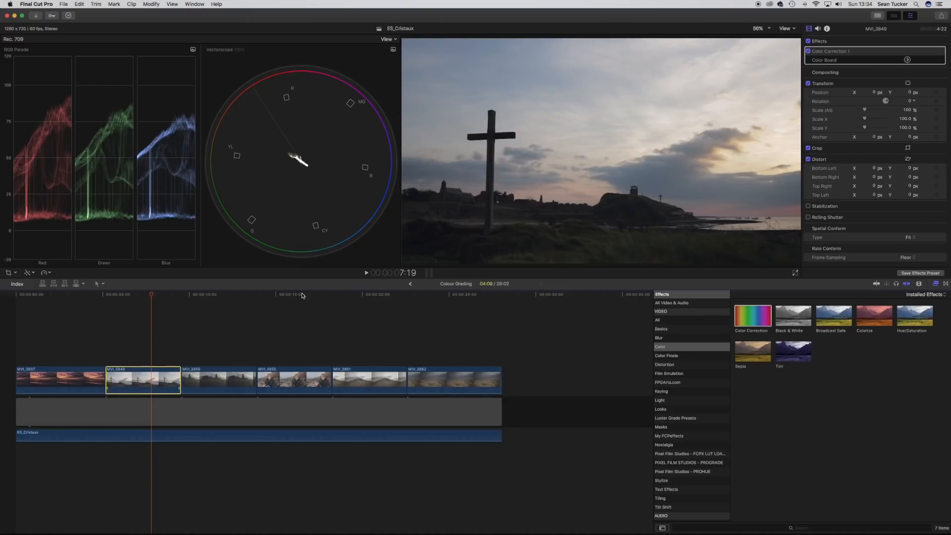
click(808, 52)
click(808, 51)
Step: Go to 16:16 in the timeline and select the clip of the man on the beach
click(227, 294)
click(305, 296)
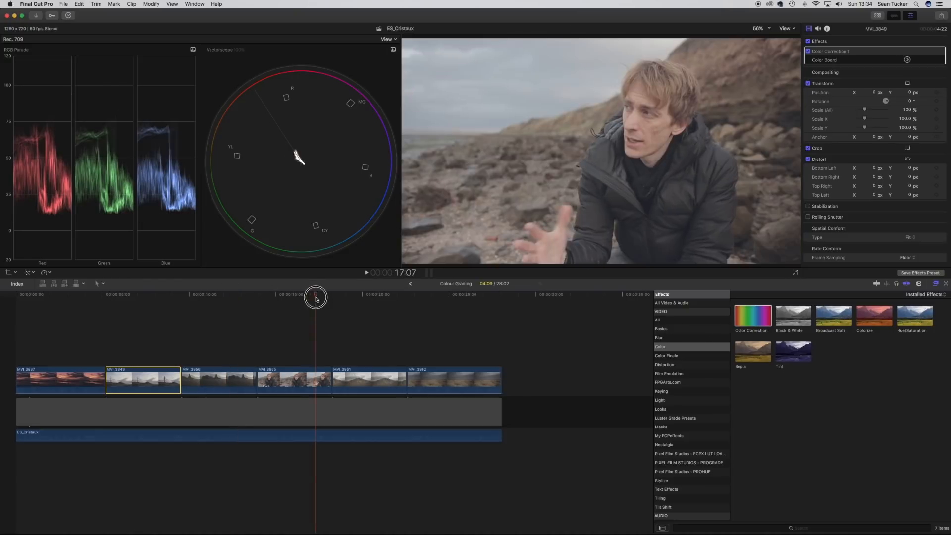
click(303, 383)
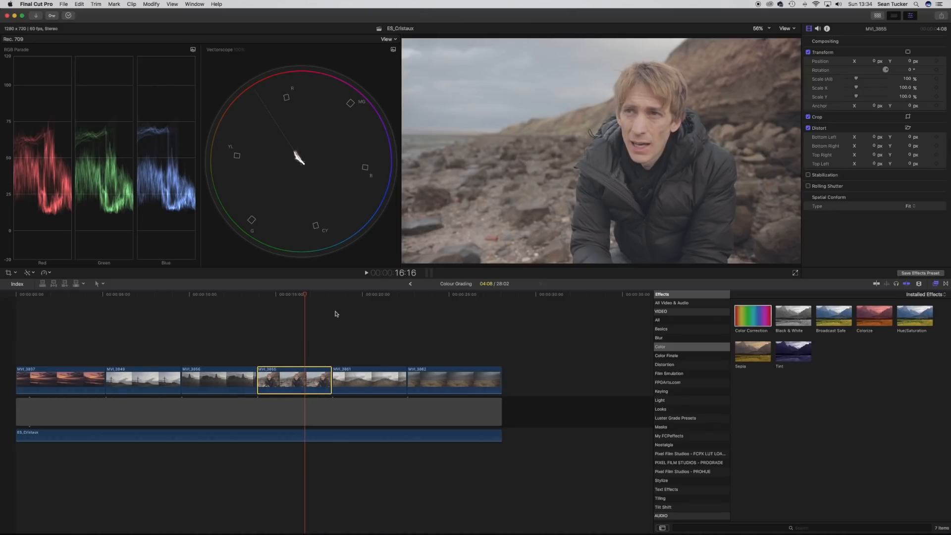
Step: Scale the beach clip to 600% and set its position to X -1226.1 px, Y -823.0 px so the face fills the frame
click(857, 79)
drag(857, 80, 886, 79)
click(907, 79)
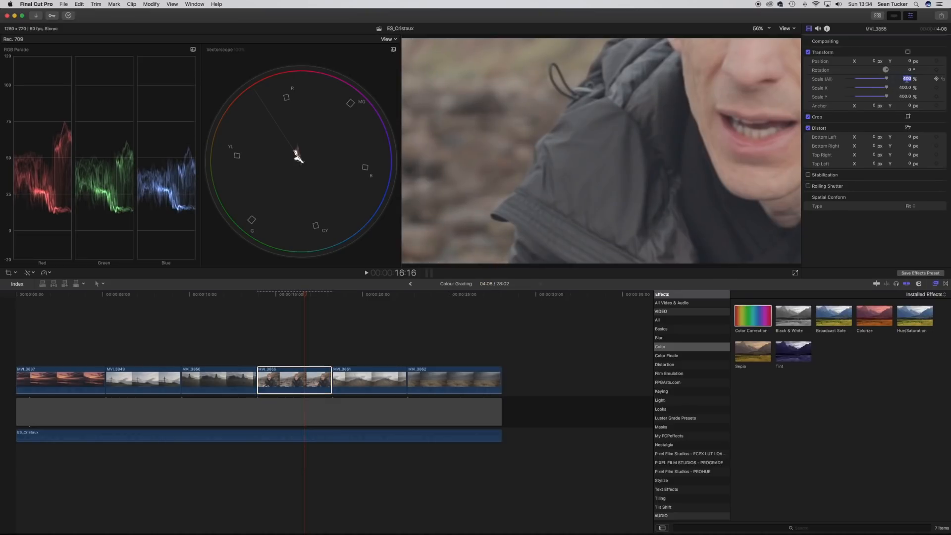
text(600)
key(Return)
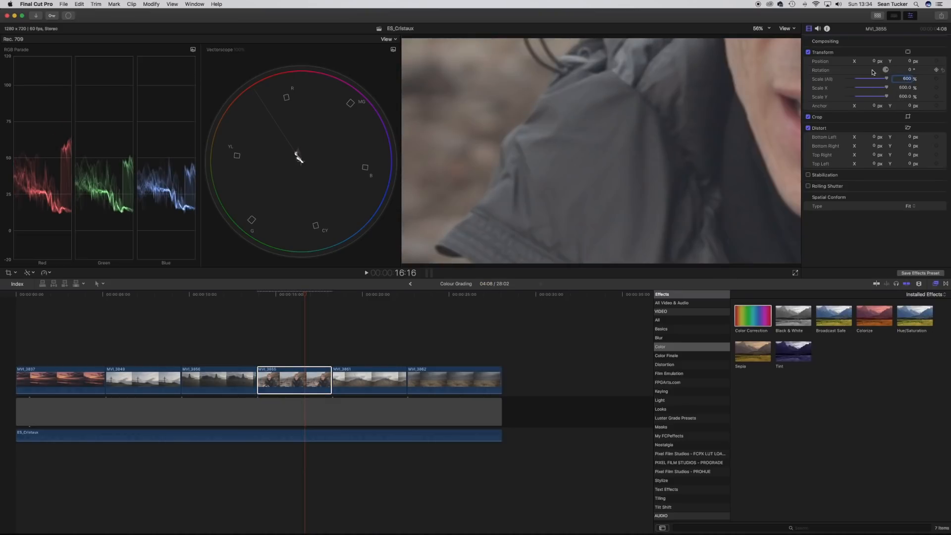
drag(875, 60, 911, 30)
click(909, 62)
drag(908, 63, 909, 83)
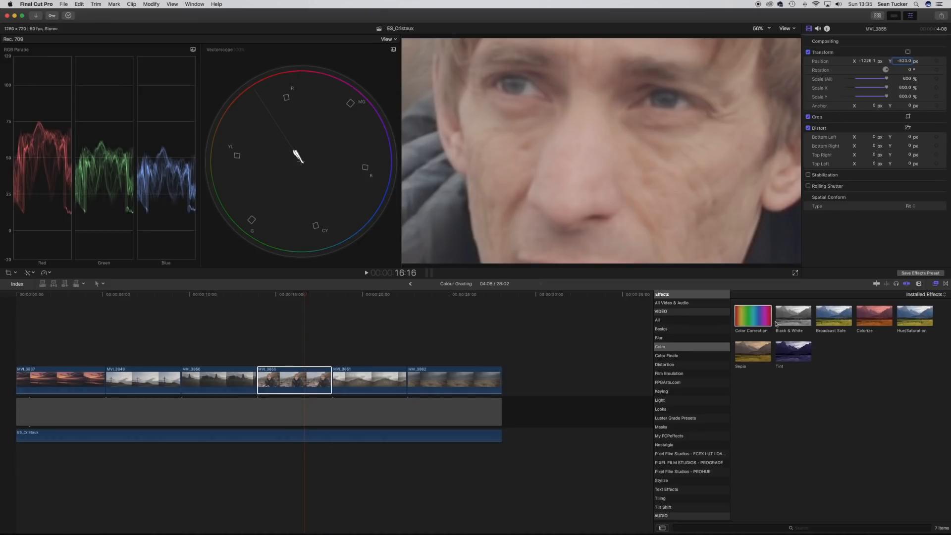
Step: Apply the Color Correction effect to the beach clip and open its Color Board
drag(753, 316, 297, 380)
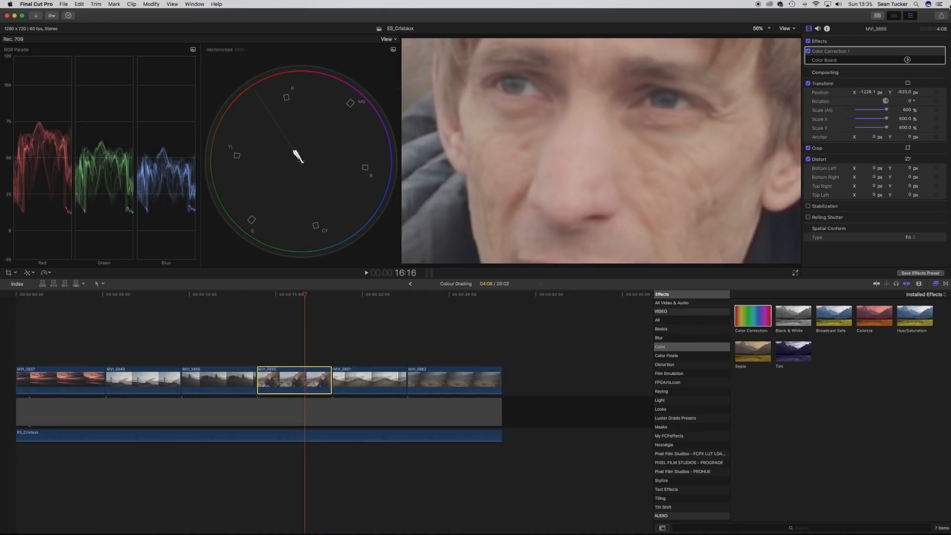
click(906, 59)
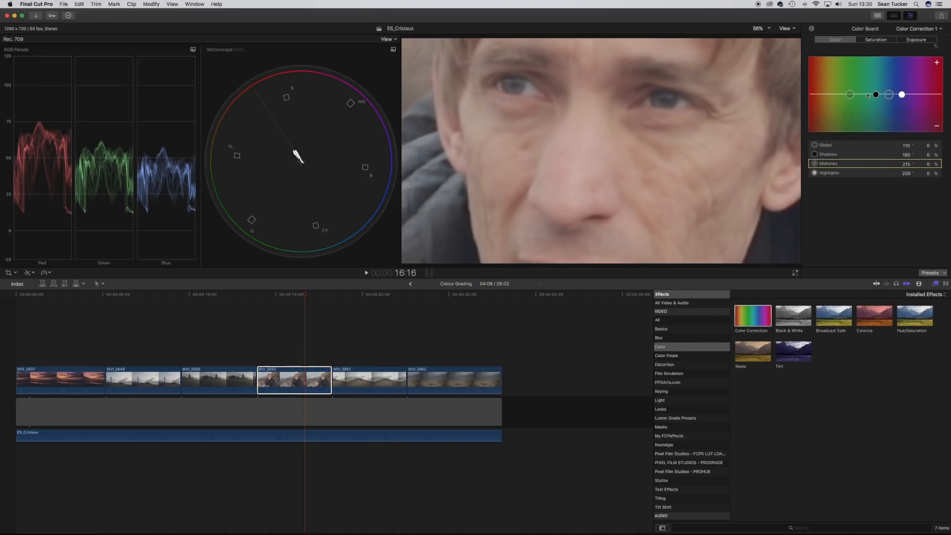
Step: Try a blue global color tint on the beach clip, then return the global color amount to 0%
drag(850, 95, 888, 88)
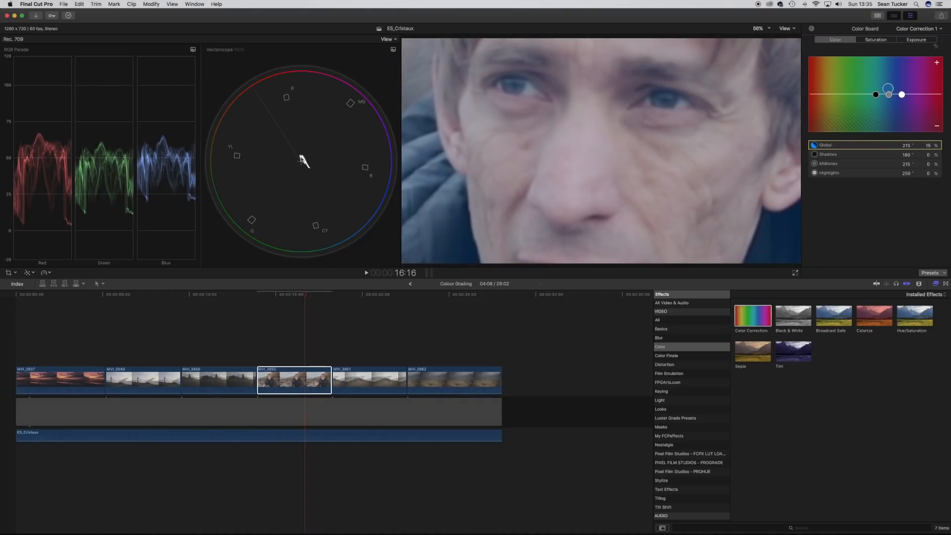
drag(890, 90, 879, 97)
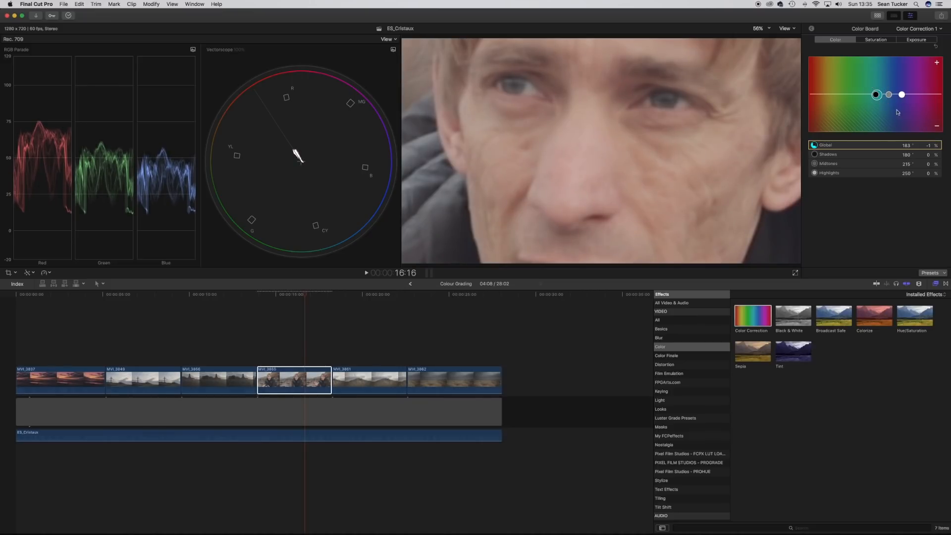
click(927, 147)
key(Return)
Step: Try a color shift in the beach clip's midtones, reset the amount to 0% and close the Color Board
click(889, 95)
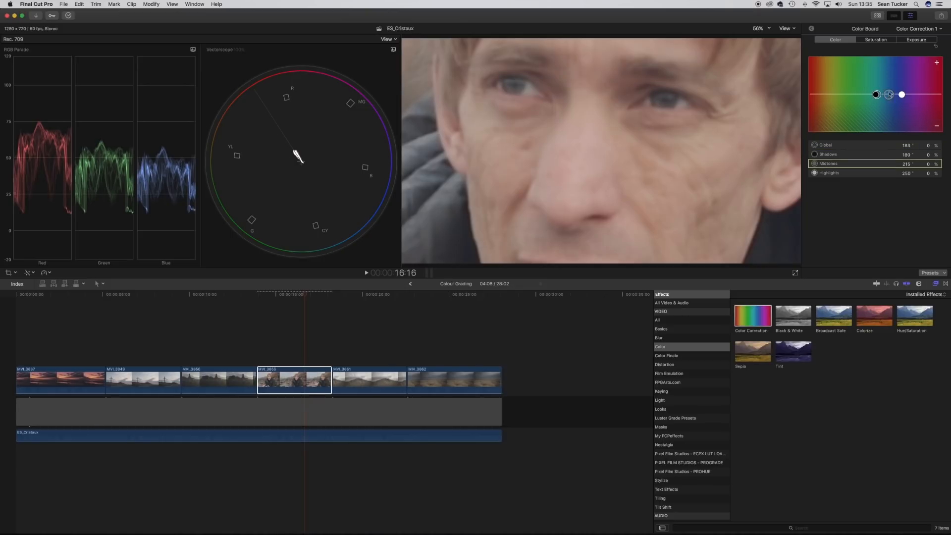
drag(890, 95, 901, 111)
click(926, 164)
text(0)
key(Return)
click(812, 29)
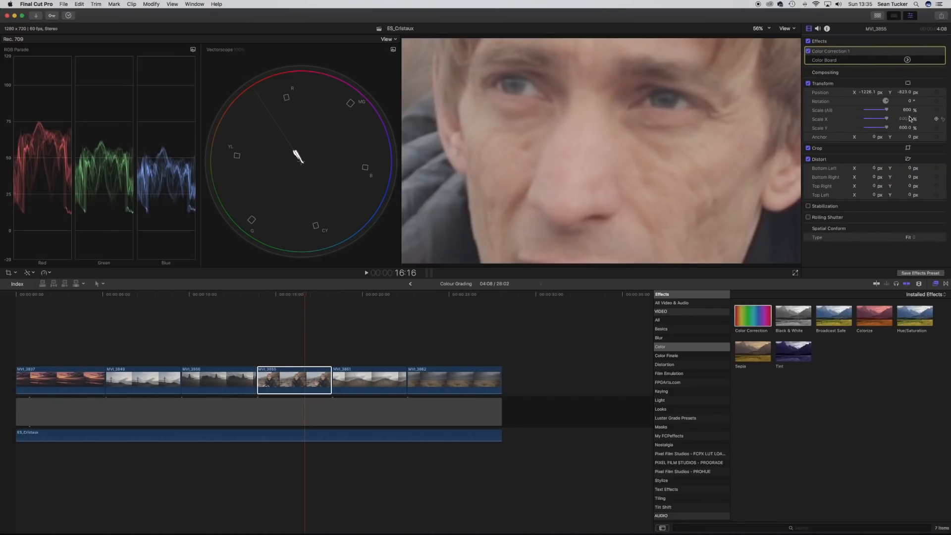
Step: Restore the beach clip's scale to 100% and its X and Y position to 0 px
click(907, 110)
text(100)
key(Return)
click(867, 93)
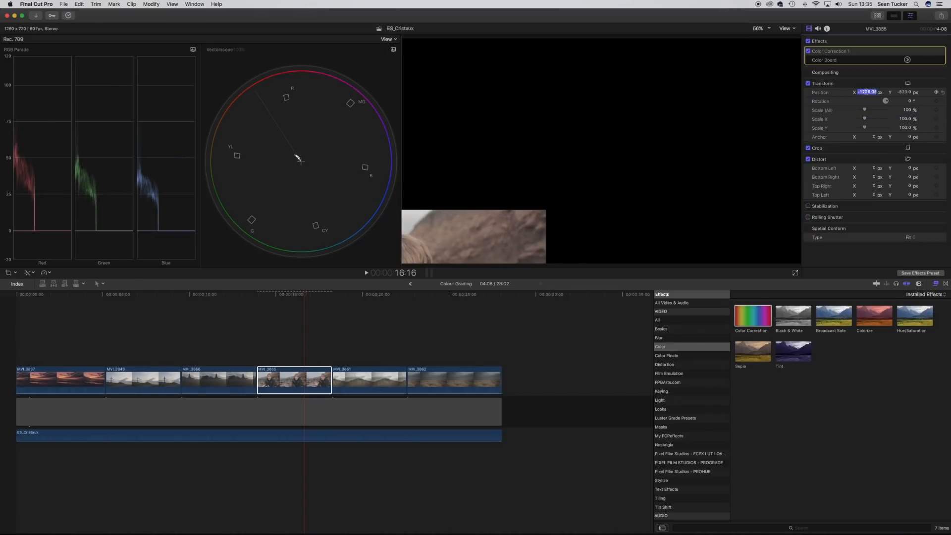
text(0)
key(Tab)
text(0)
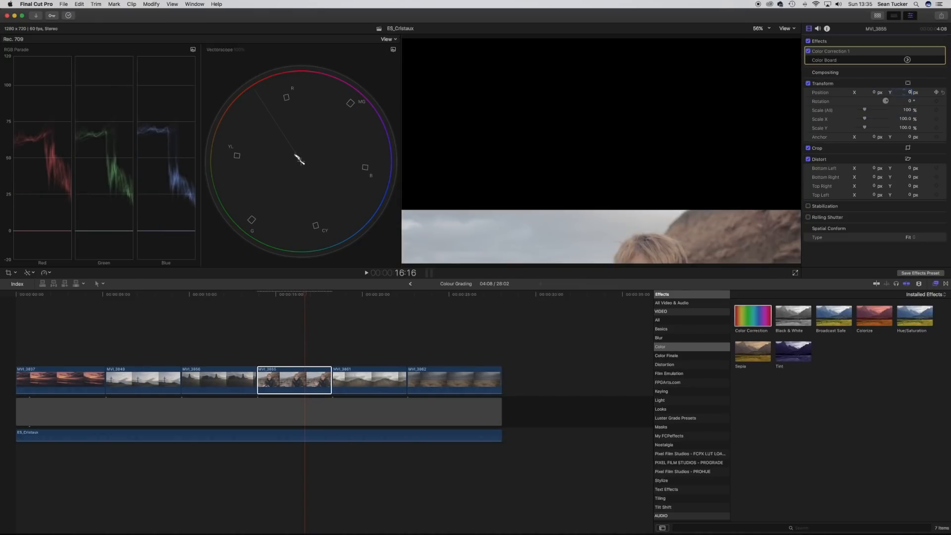
key(Return)
Step: Set the beach clip's exposure to 19% global, -2% shadows, -60% midtones and 2% highlights
click(907, 60)
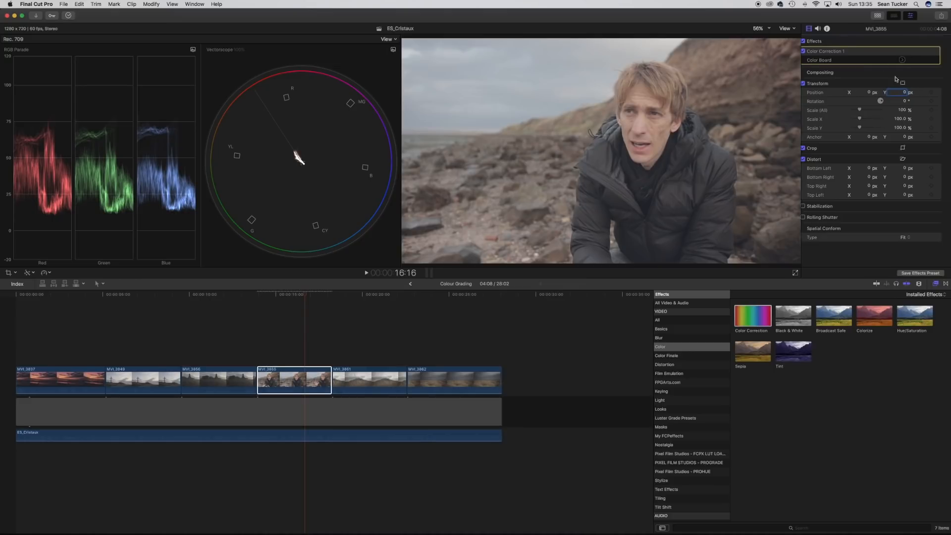
click(912, 39)
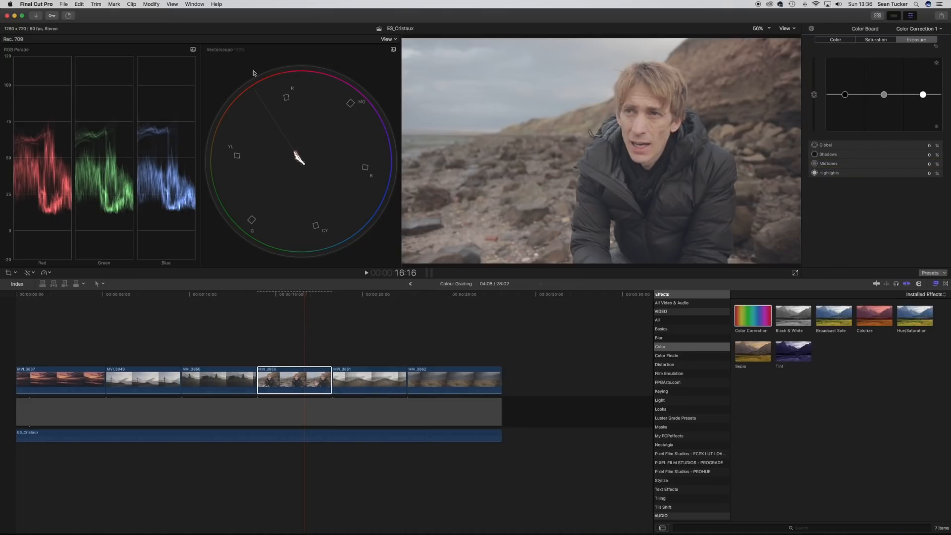
drag(814, 94, 816, 89)
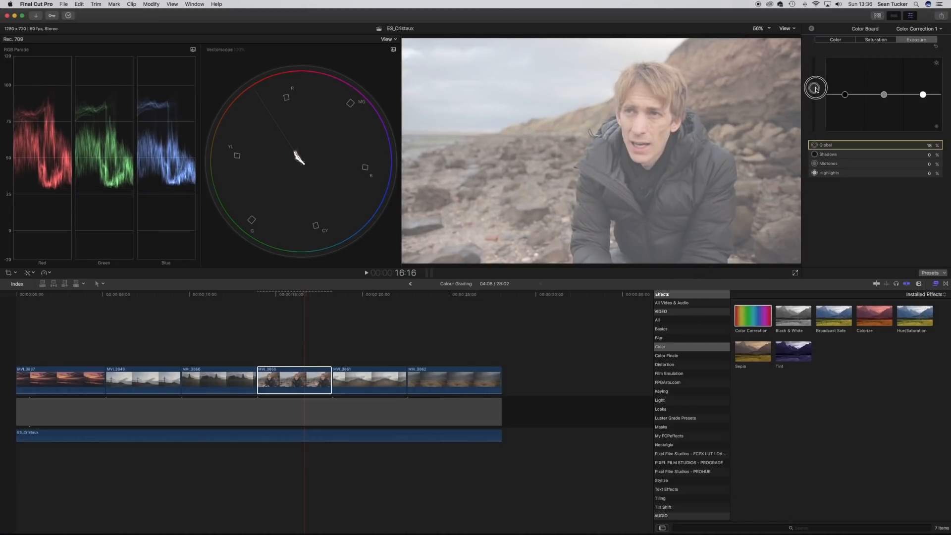
drag(817, 89, 817, 88)
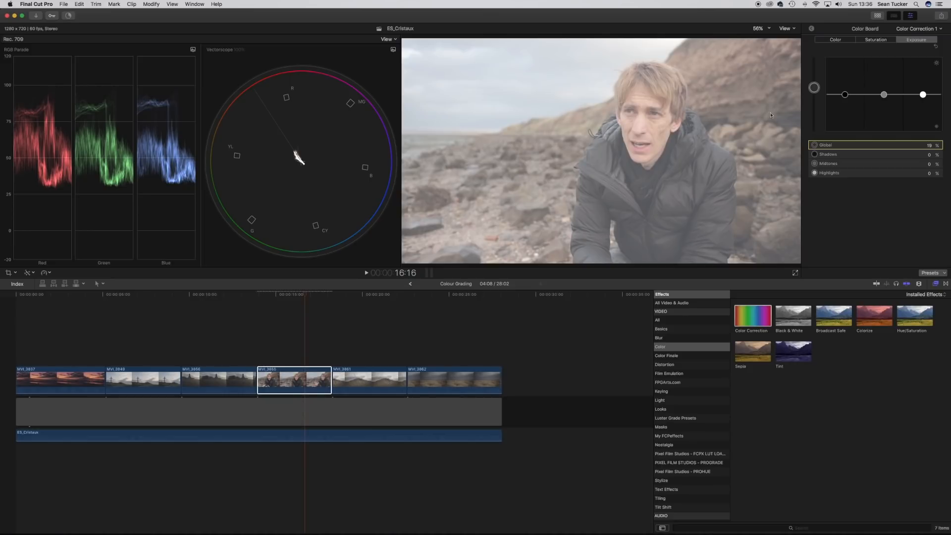
drag(884, 96, 847, 98)
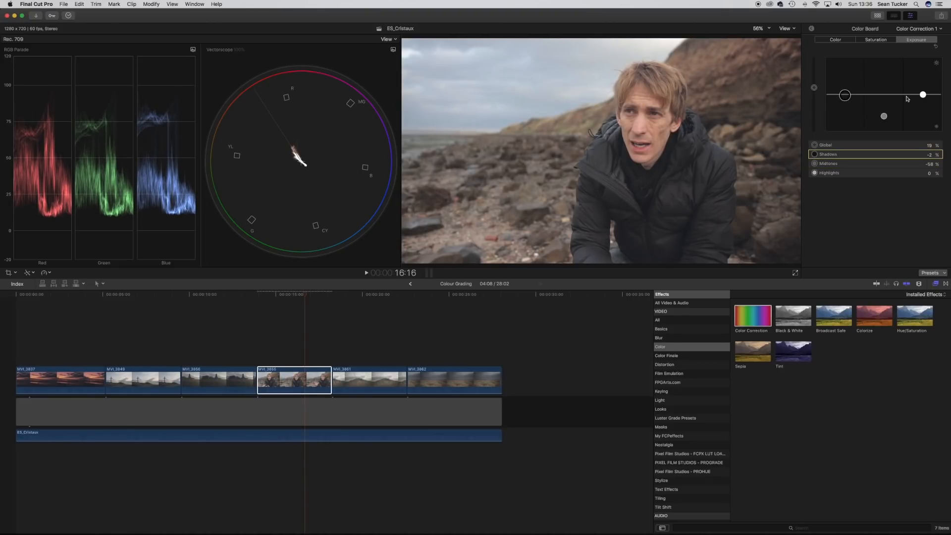
drag(923, 97, 883, 118)
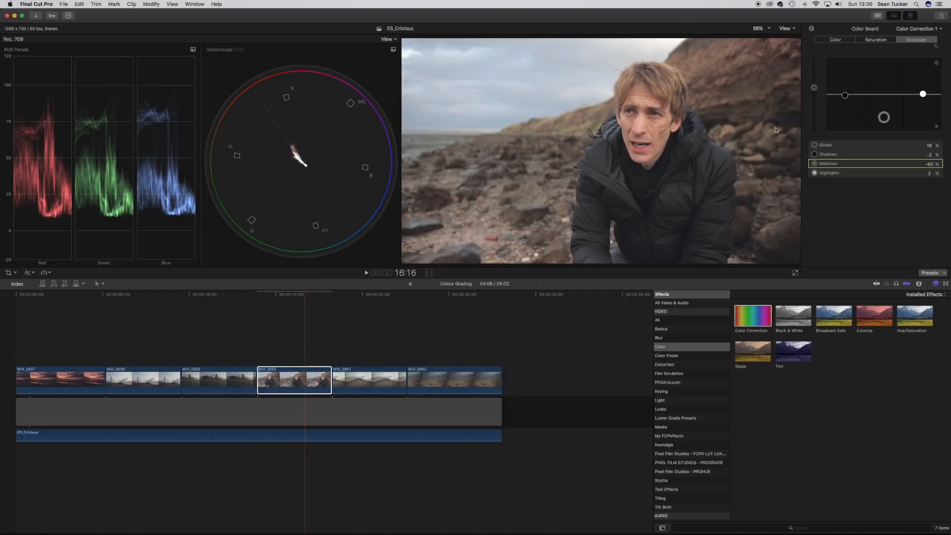
Step: Compare the beach clip with its color correction switched off and on
click(812, 31)
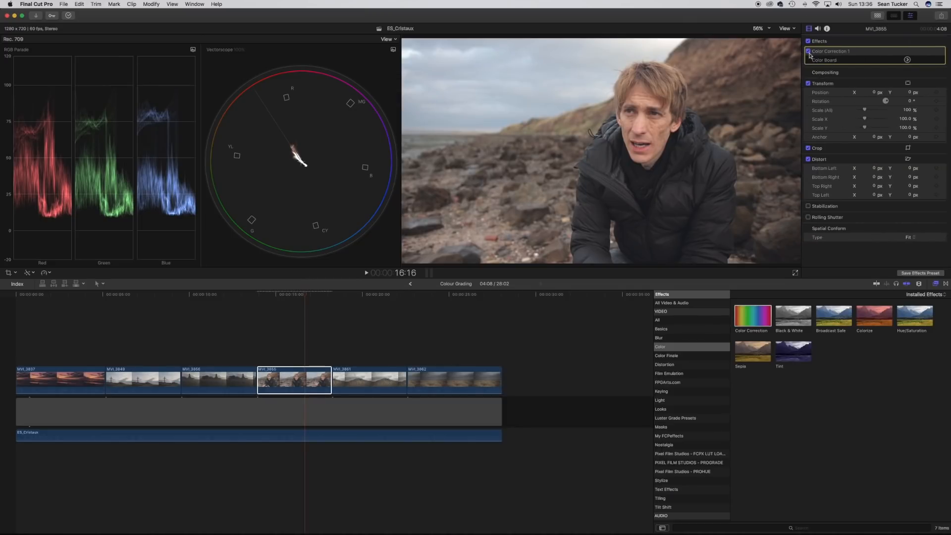
click(809, 52)
click(809, 52)
click(809, 52)
click(808, 53)
Step: Set the beach clip's saturation to 5% global and -5% for both shadows and highlights
click(906, 59)
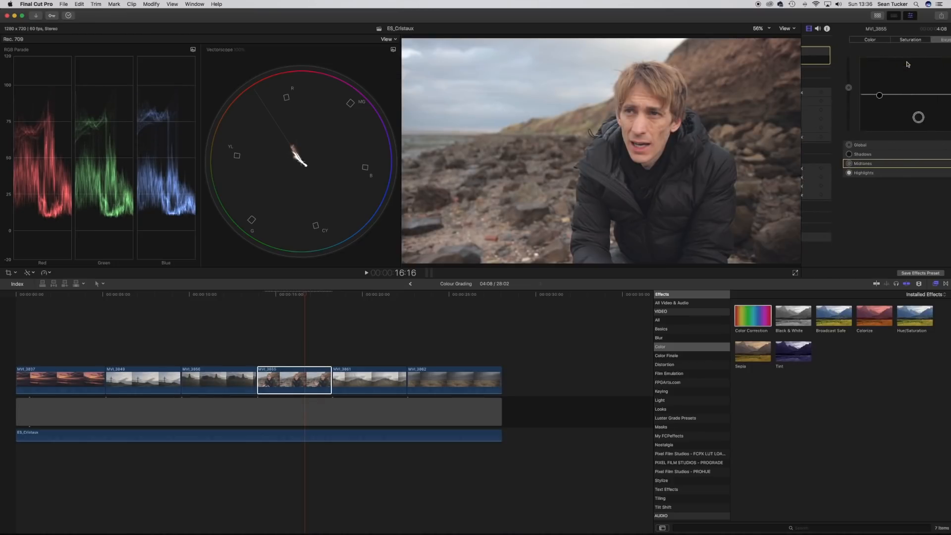
drag(814, 96, 815, 94)
click(930, 154)
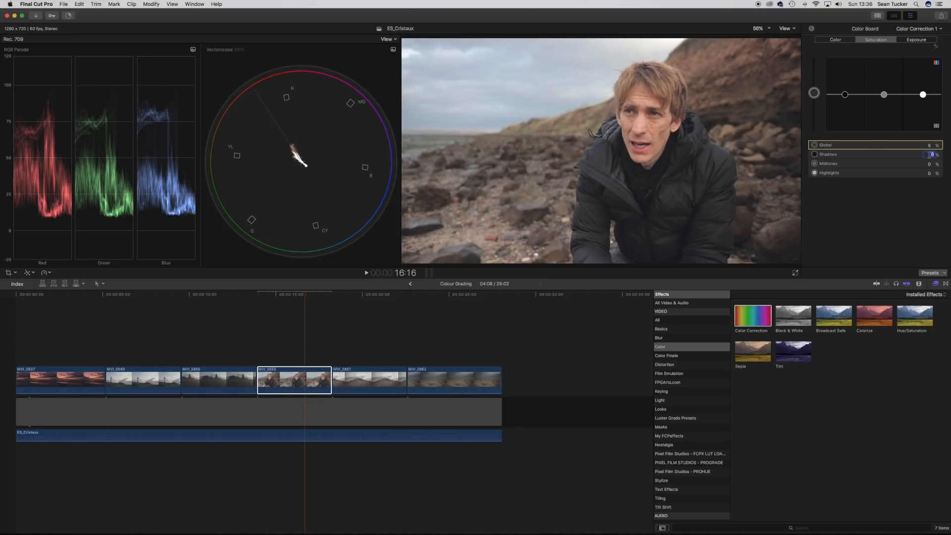
key(Return)
click(929, 173)
text(-5)
key(Return)
click(868, 194)
Step: Refine the beach clip's exposure to 21% global, -5% shadows and -63% midtones
click(813, 29)
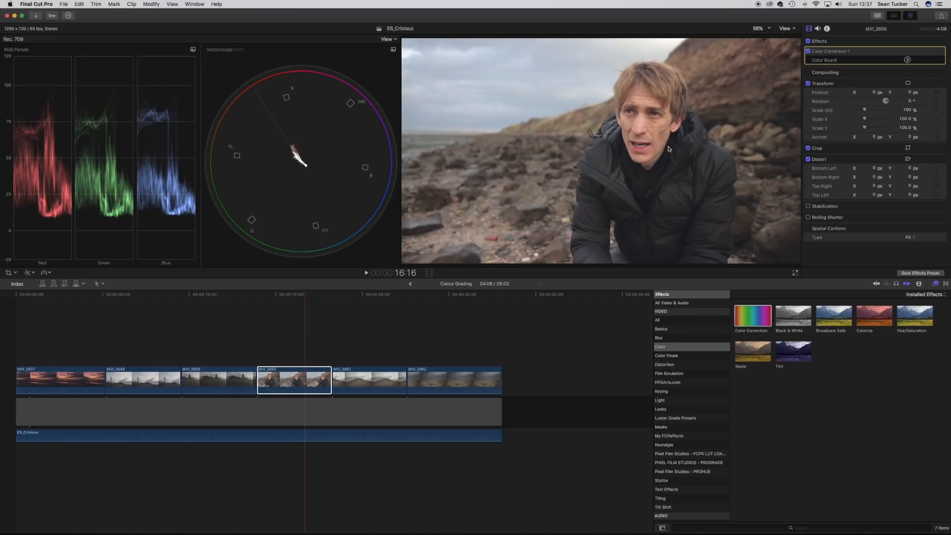
drag(304, 296, 303, 324)
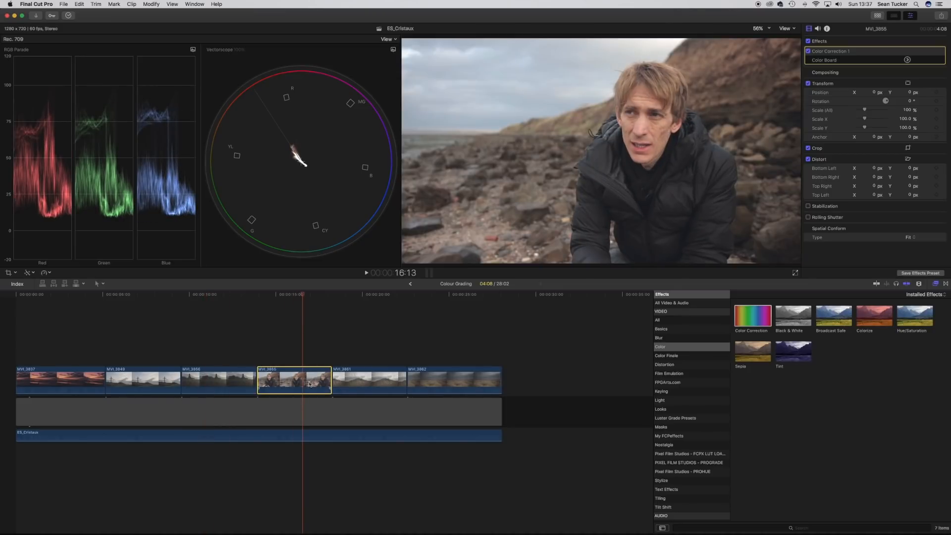
click(906, 59)
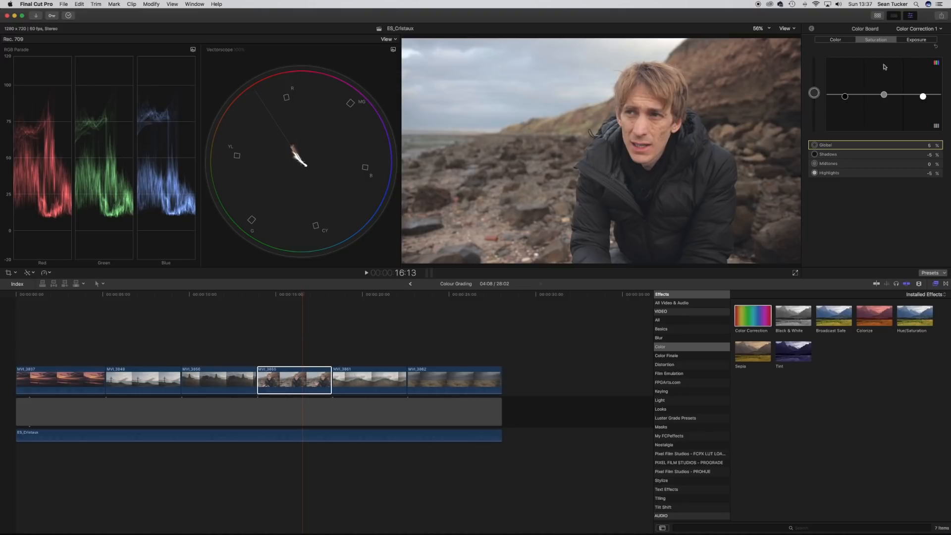
click(921, 40)
drag(845, 97, 819, 92)
drag(884, 120, 884, 118)
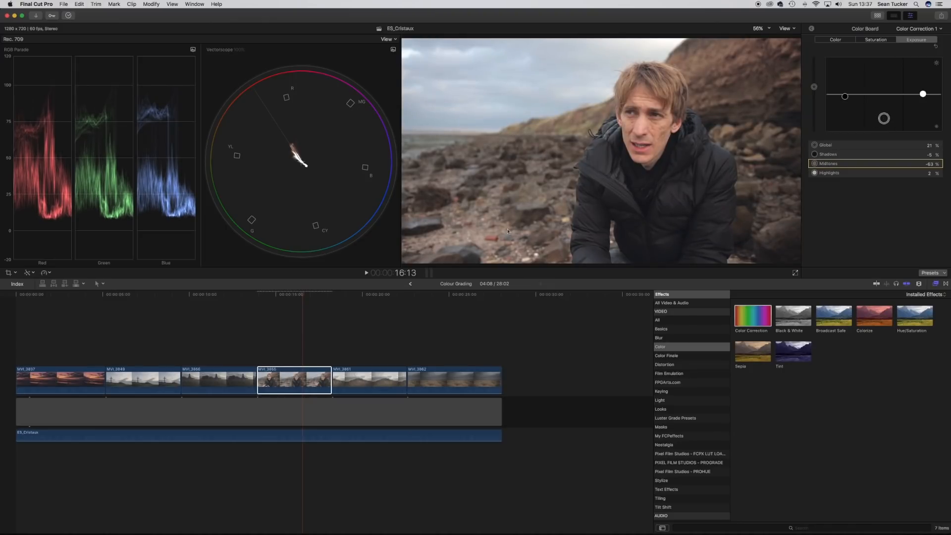
Step: Apply the Color Correction effect to the grassy hill clip that follows the beach clip
drag(301, 298, 360, 322)
click(376, 386)
drag(758, 319, 376, 376)
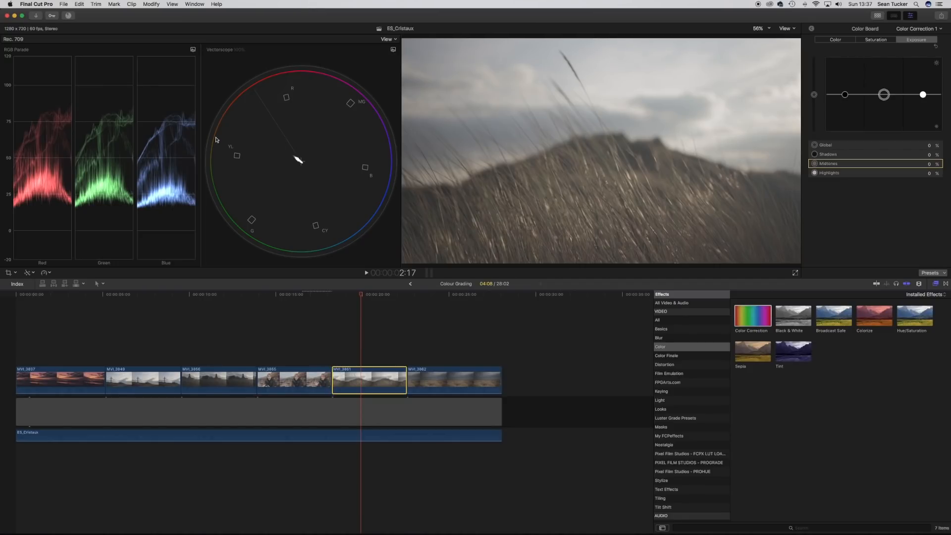
Step: Set the grassy hill clip's exposure to 10% global, -2% shadows, -50% midtones and 3% highlights
drag(814, 94, 813, 92)
drag(884, 95, 845, 99)
drag(922, 96, 923, 94)
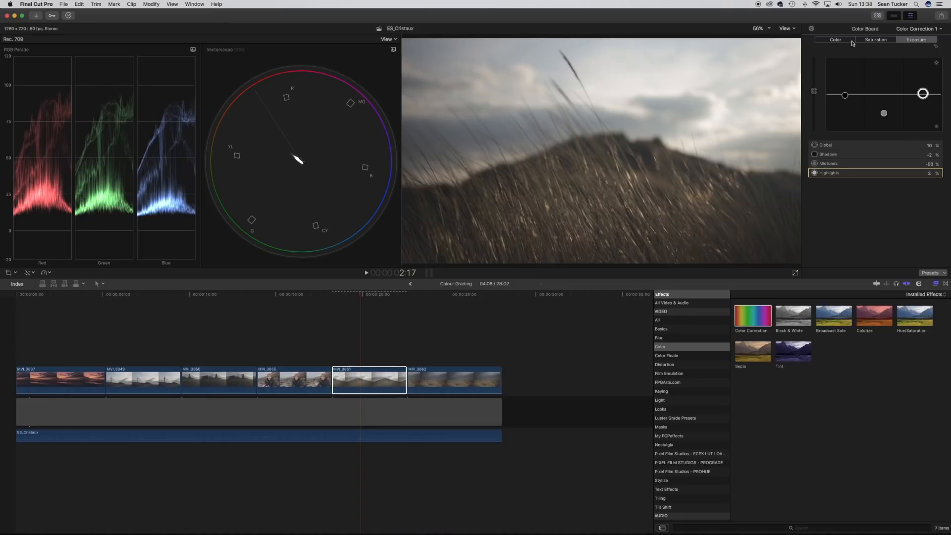
Step: Raise the grassy hill clip's global saturation to 17% and check its color and exposure settings
click(843, 41)
click(879, 42)
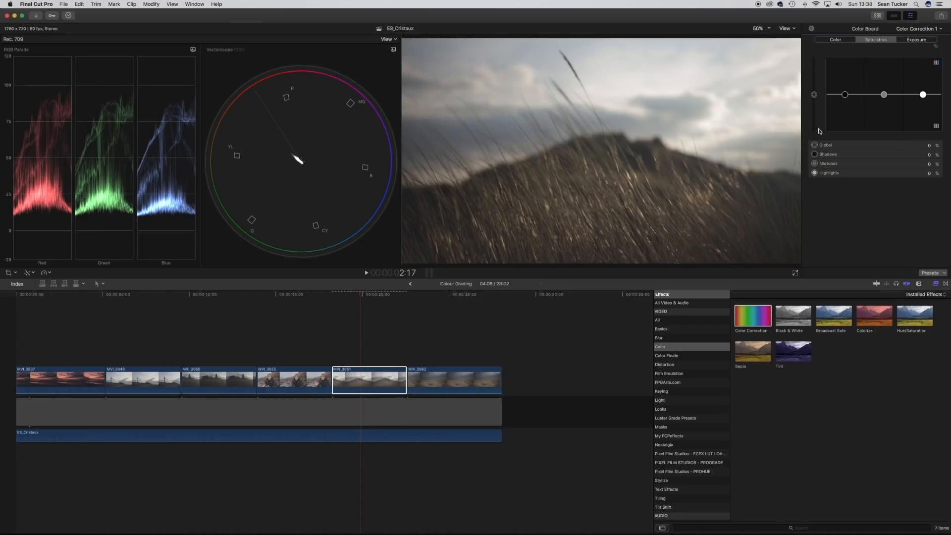
drag(815, 97, 818, 92)
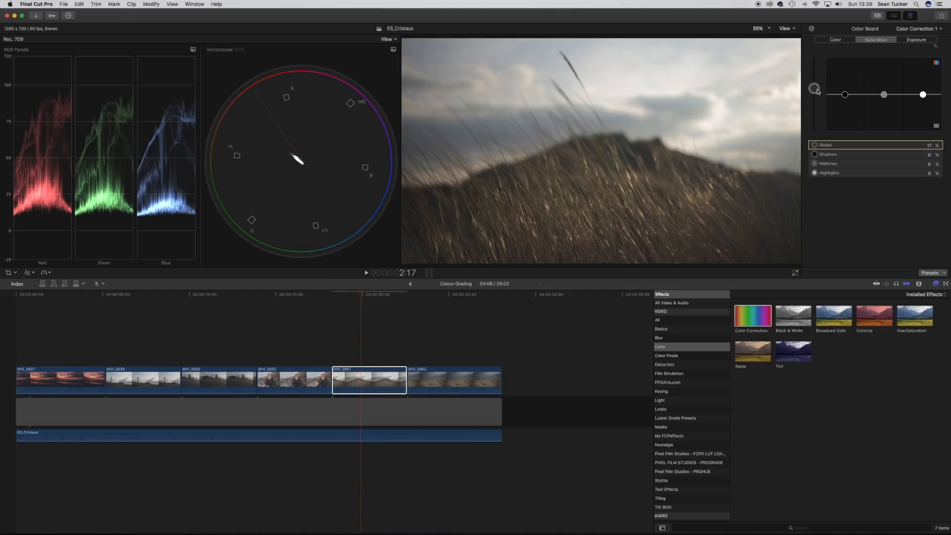
click(830, 42)
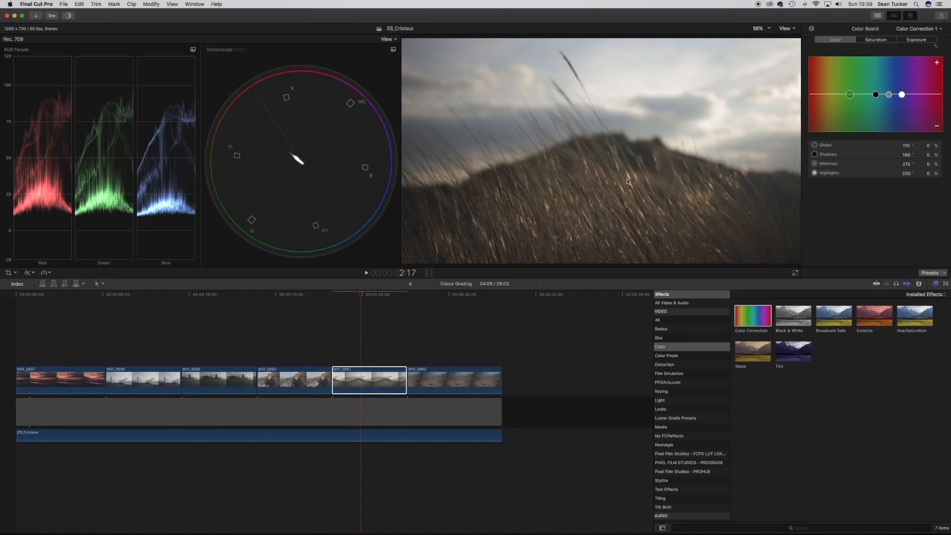
click(915, 41)
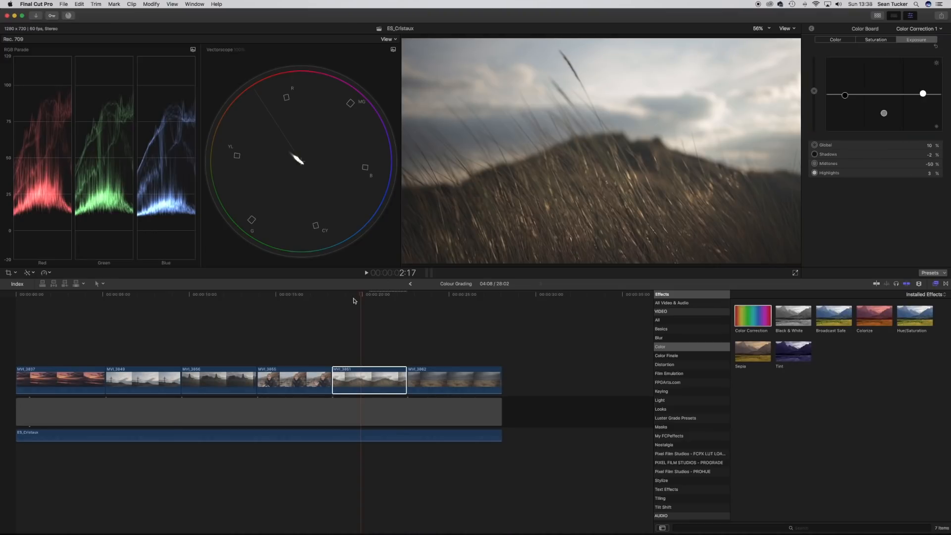
Step: Set the exposure of the last clip, the coastal dunes, to 47% global, -1% shadows and -93% midtones
drag(360, 296, 354, 322)
click(463, 303)
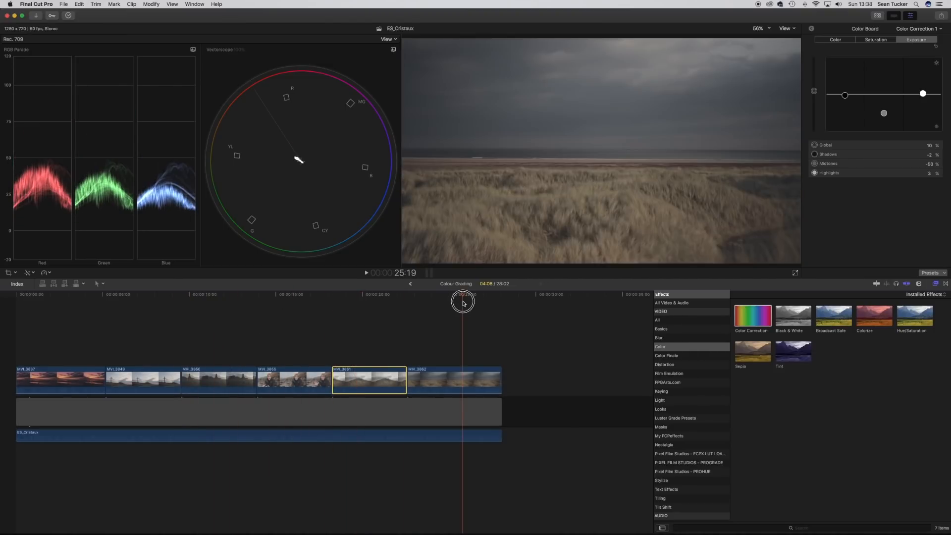
click(472, 381)
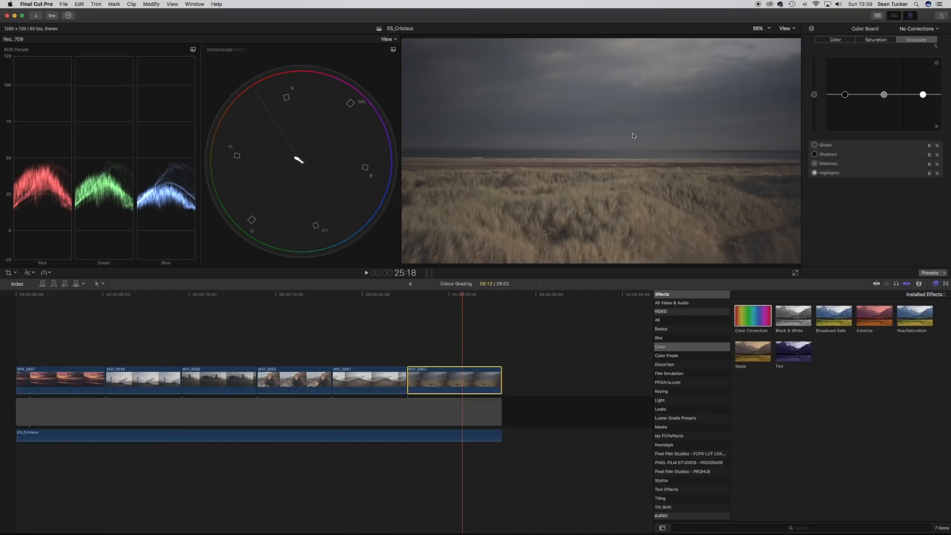
drag(813, 95, 815, 86)
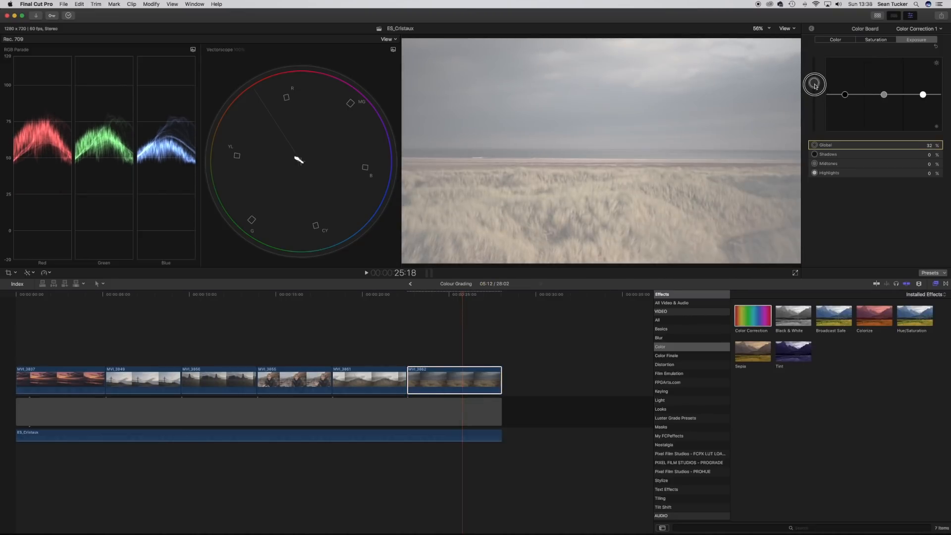
drag(884, 94, 884, 123)
drag(815, 82, 815, 77)
drag(884, 123, 885, 132)
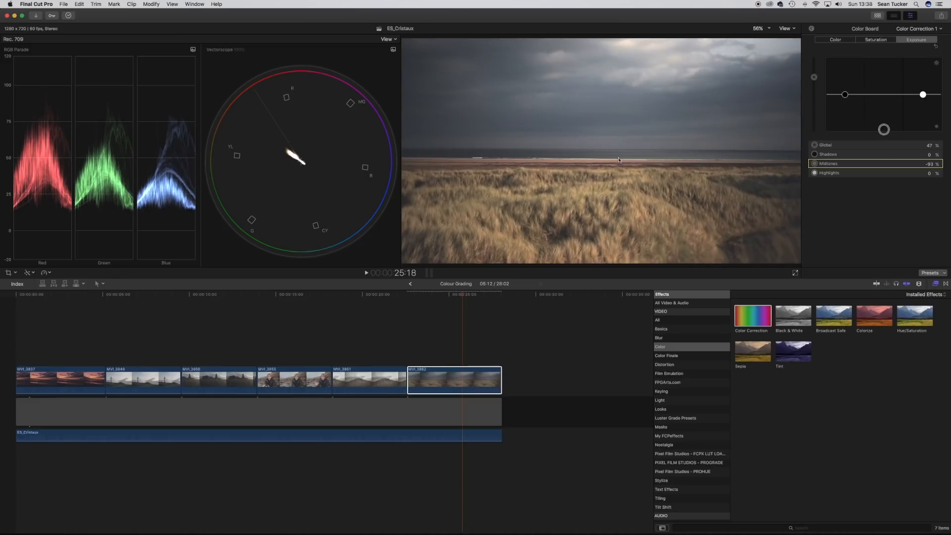
drag(923, 94, 924, 94)
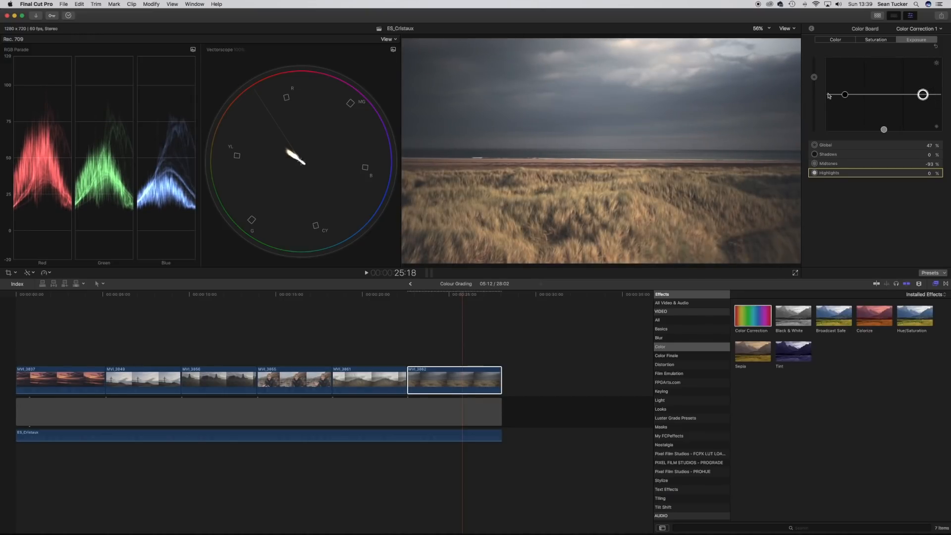
drag(842, 96, 845, 97)
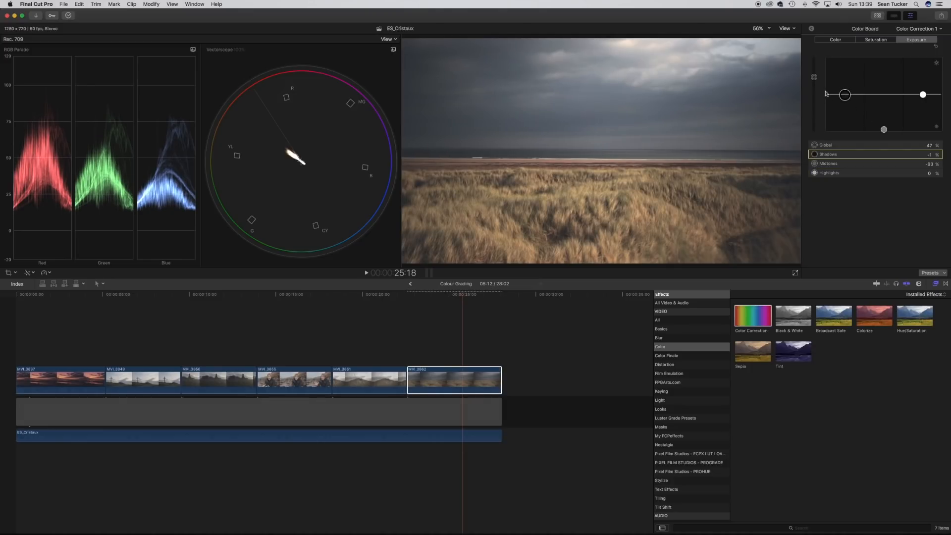
Step: Set the dunes clip's saturation to -5% for both shadows and highlights
click(875, 39)
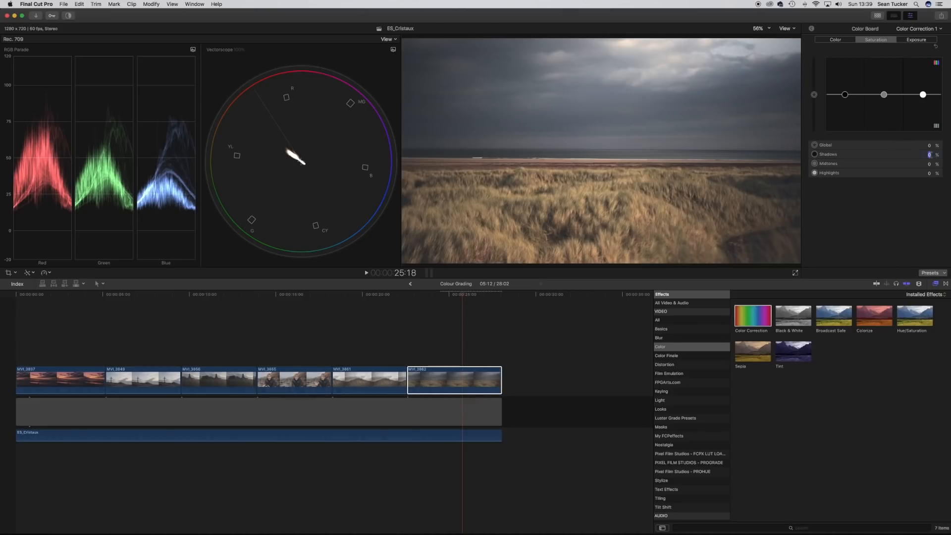
text(-5)
click(929, 174)
text(-5)
key(Return)
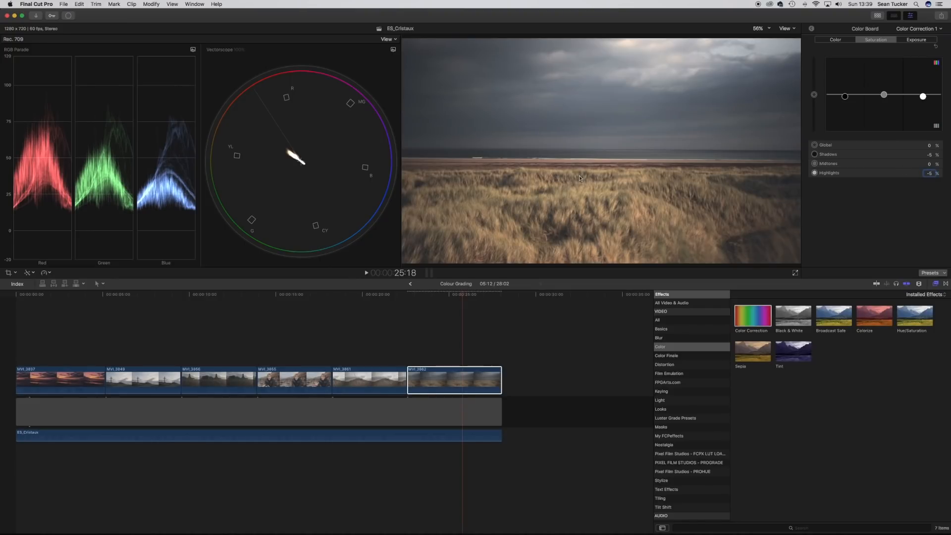
Step: Compare the dunes clip with its color correction switched off and on
click(812, 29)
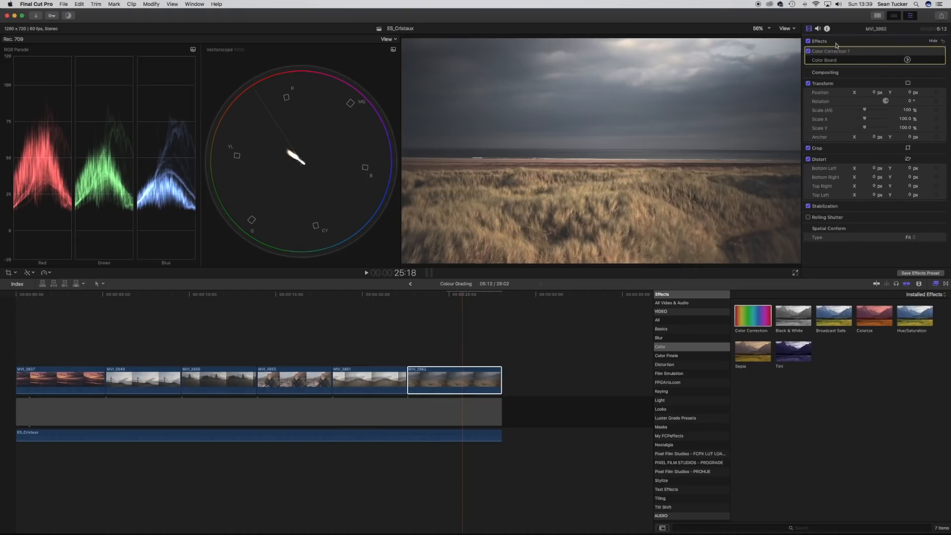
click(809, 52)
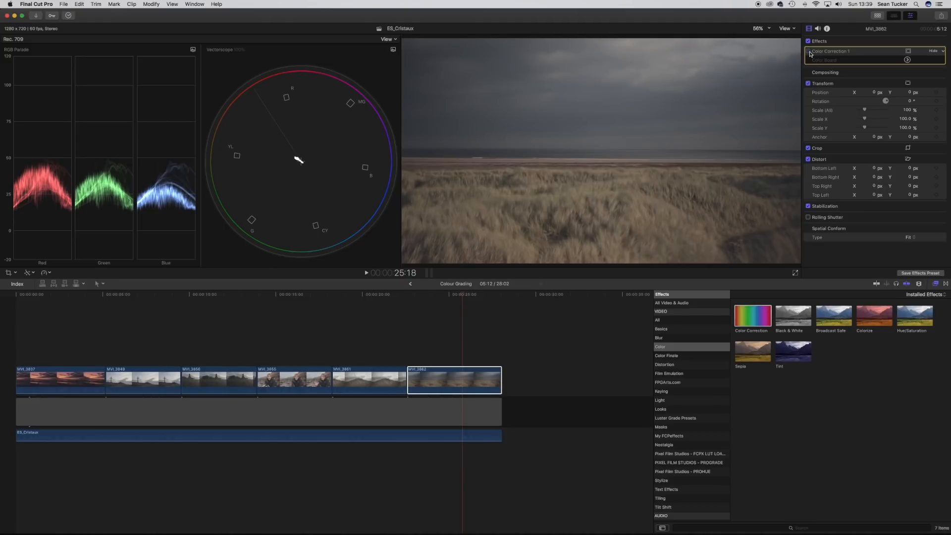
click(808, 52)
click(808, 51)
click(809, 52)
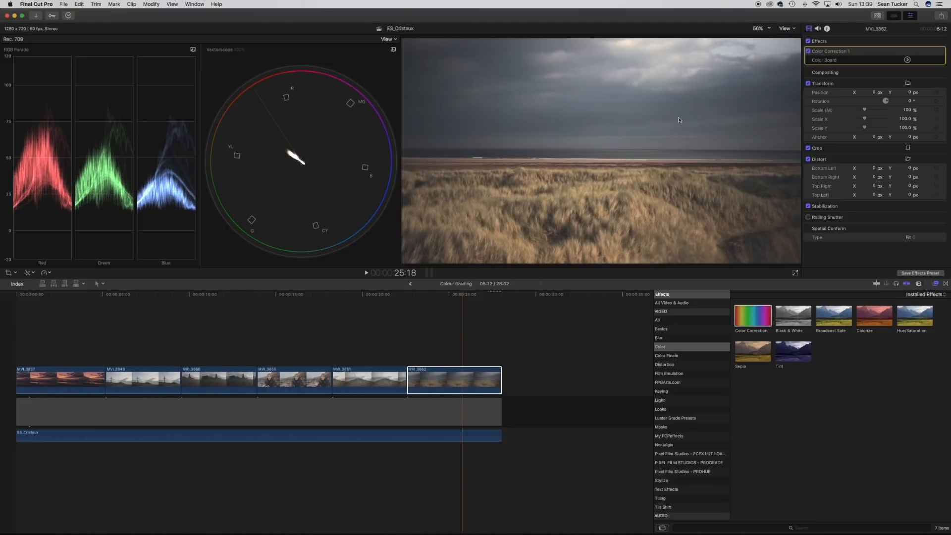
Step: Add a second Color Correction effect to the beach clip and give it a shape mask
drag(461, 298, 410, 297)
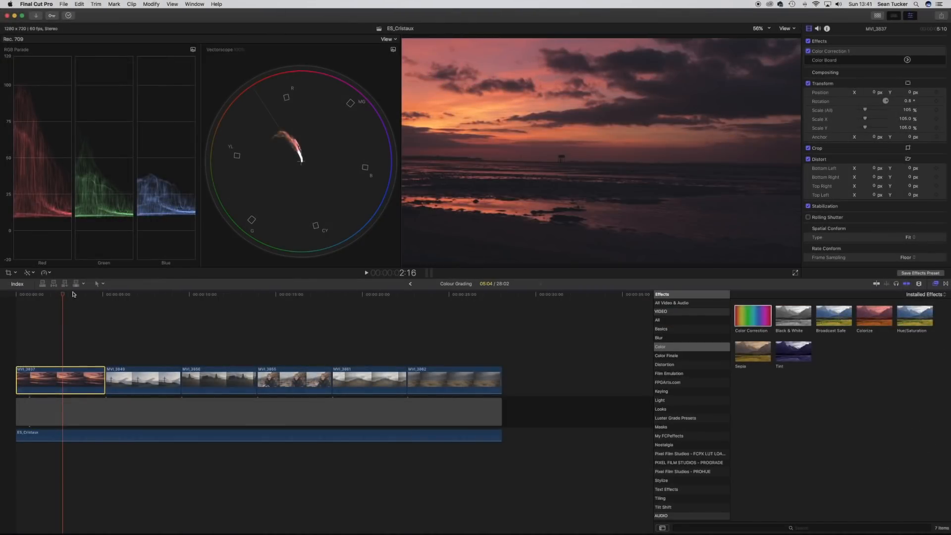
drag(64, 295, 293, 317)
click(316, 372)
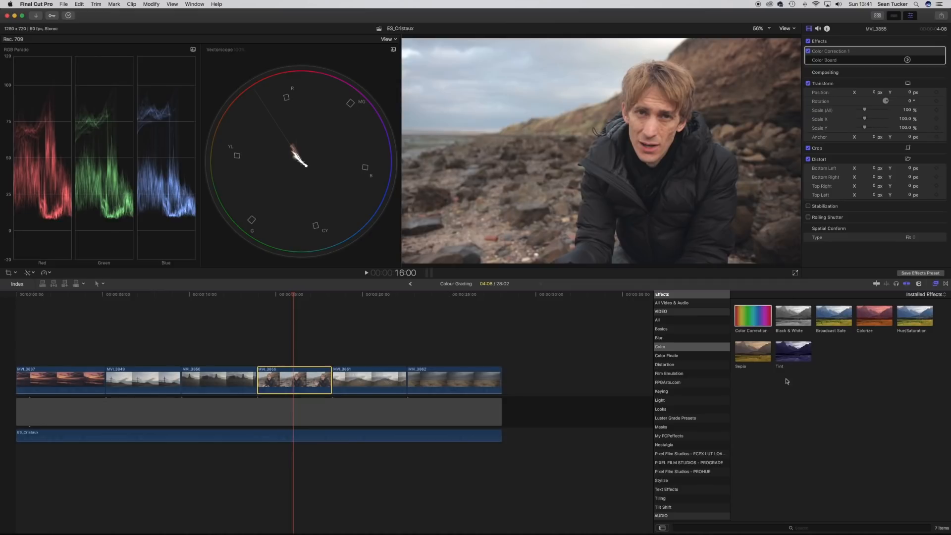
drag(752, 312, 298, 375)
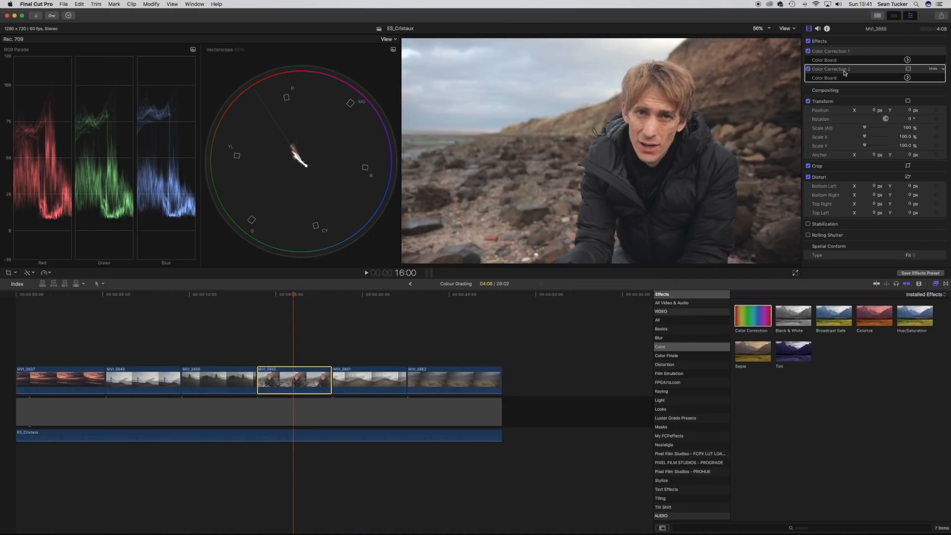
click(908, 70)
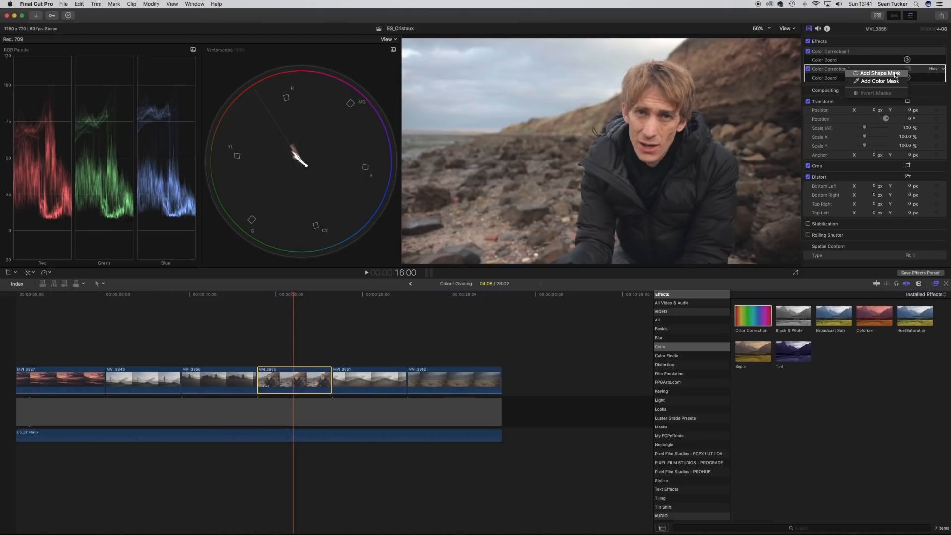
click(895, 74)
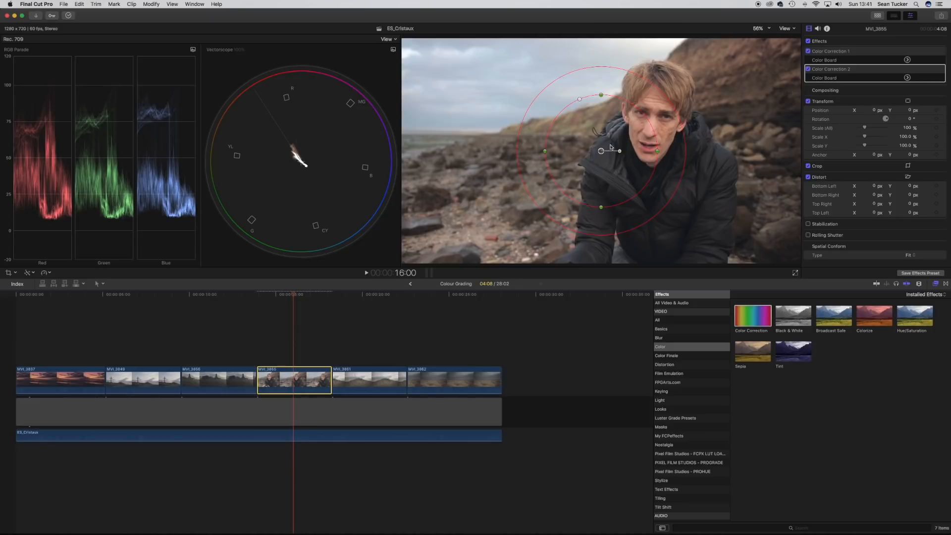
Step: Centre the shape mask on the man's face, stretch it into a taller oval and widen its feathered outer edge
drag(602, 150, 649, 130)
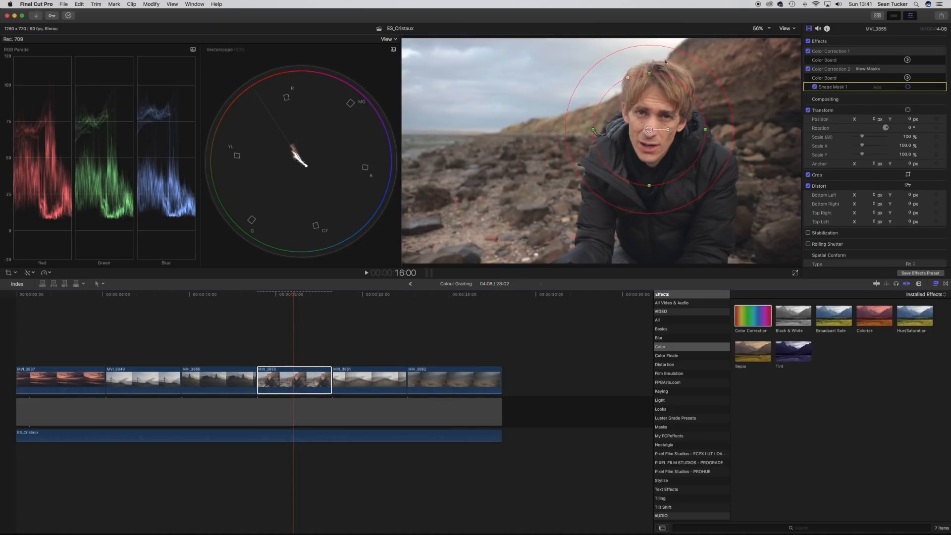
drag(651, 61, 649, 50)
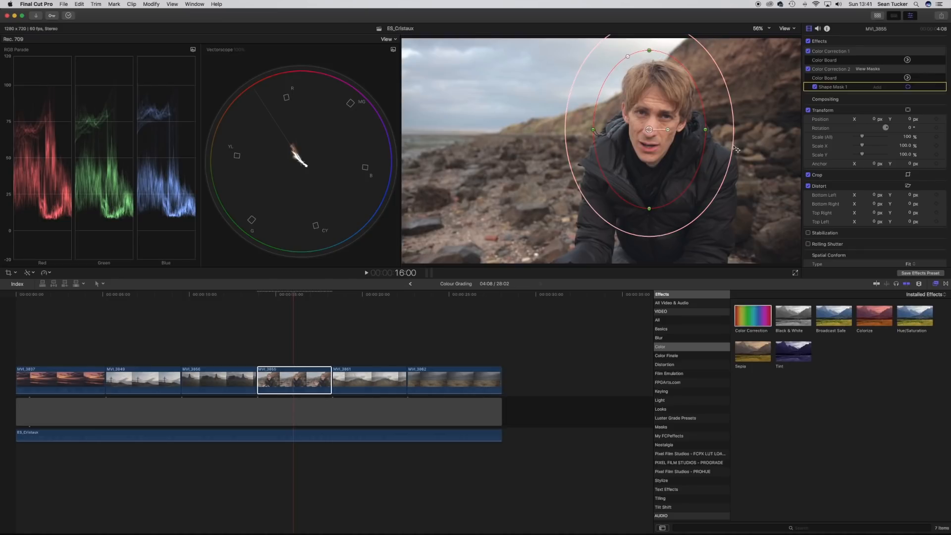
drag(735, 147, 778, 157)
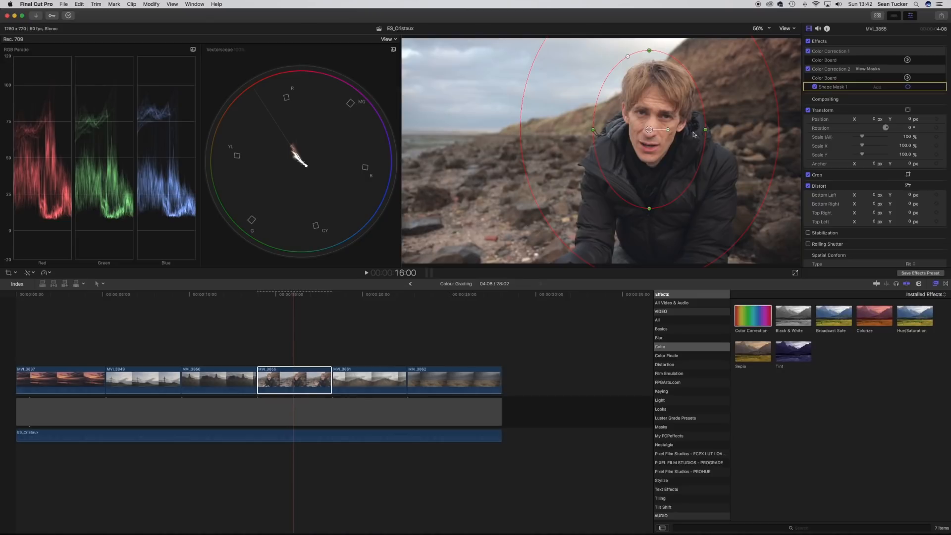
drag(771, 193, 787, 198)
click(782, 199)
Step: Lower the midtone exposure outside the shape mask in the beach clip's second color correction
click(908, 78)
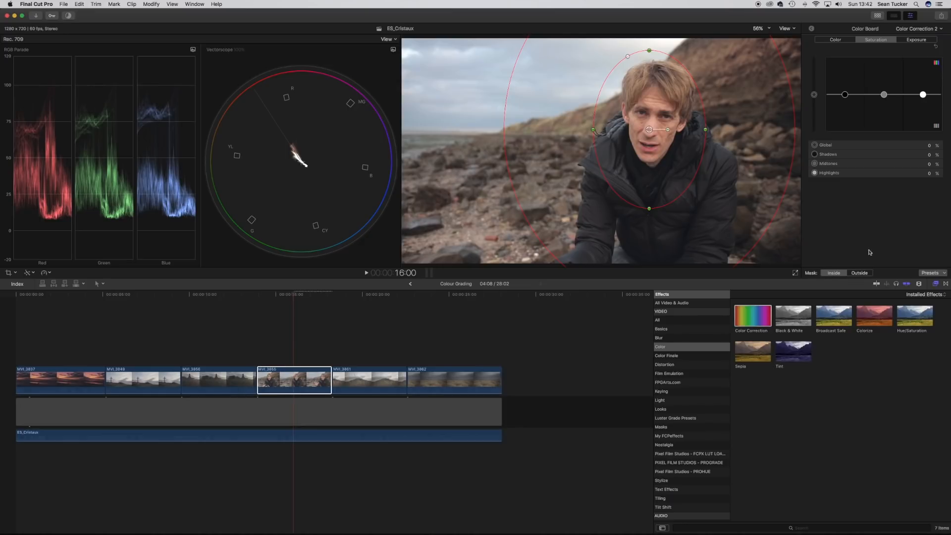
click(861, 274)
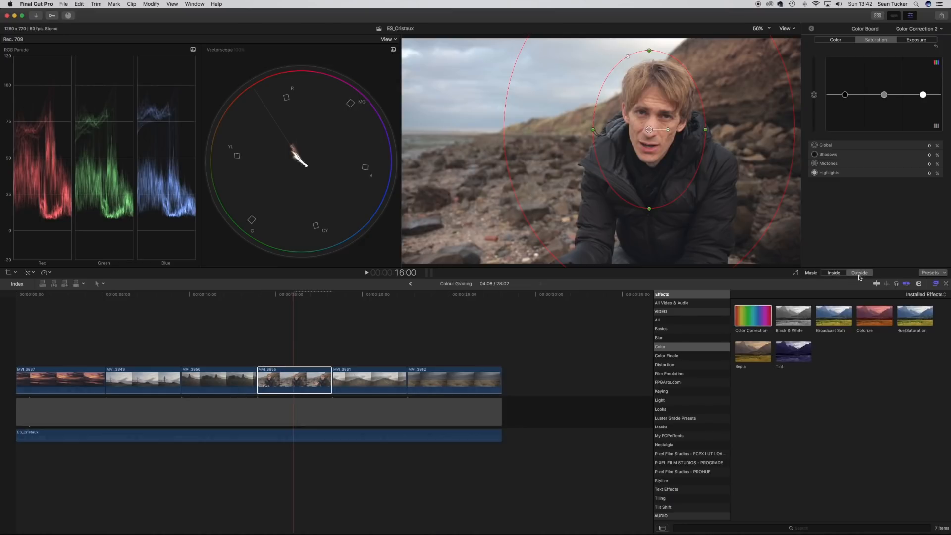
click(917, 40)
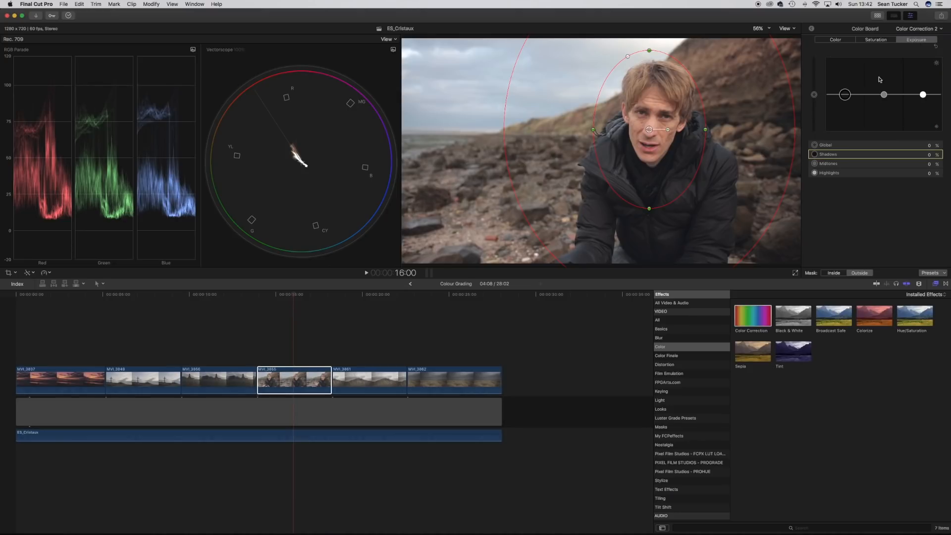
click(885, 95)
drag(886, 96, 923, 92)
Step: Set the exposure inside the shape mask to 1% global and 6% highlights
click(833, 273)
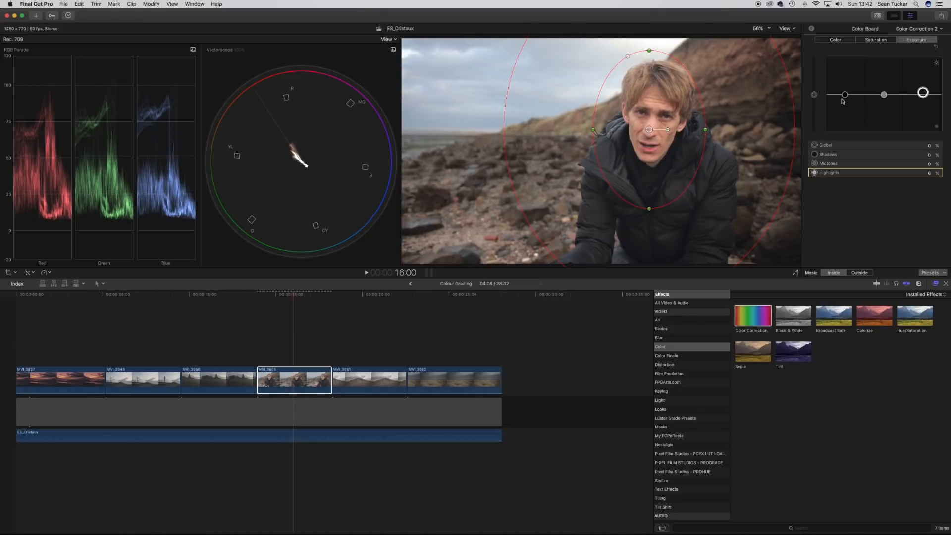
drag(817, 95, 817, 95)
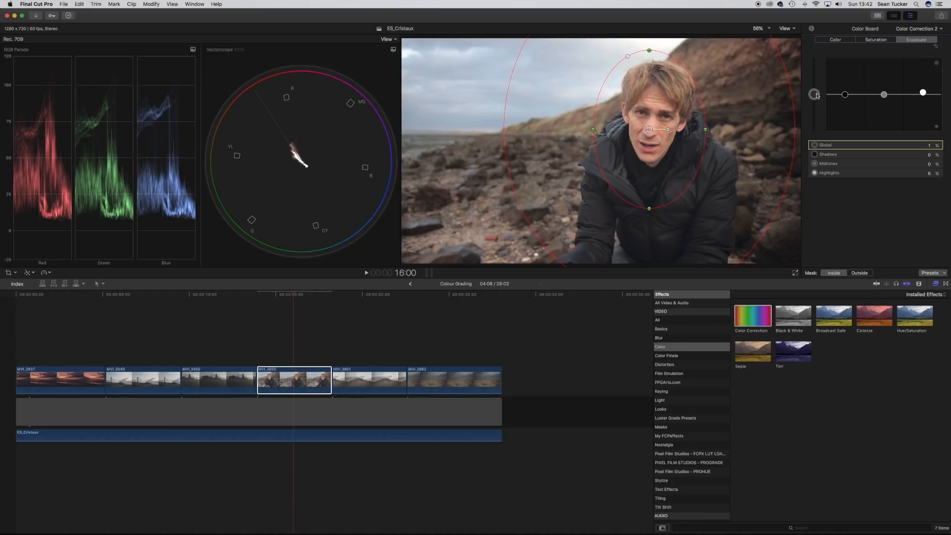
click(812, 29)
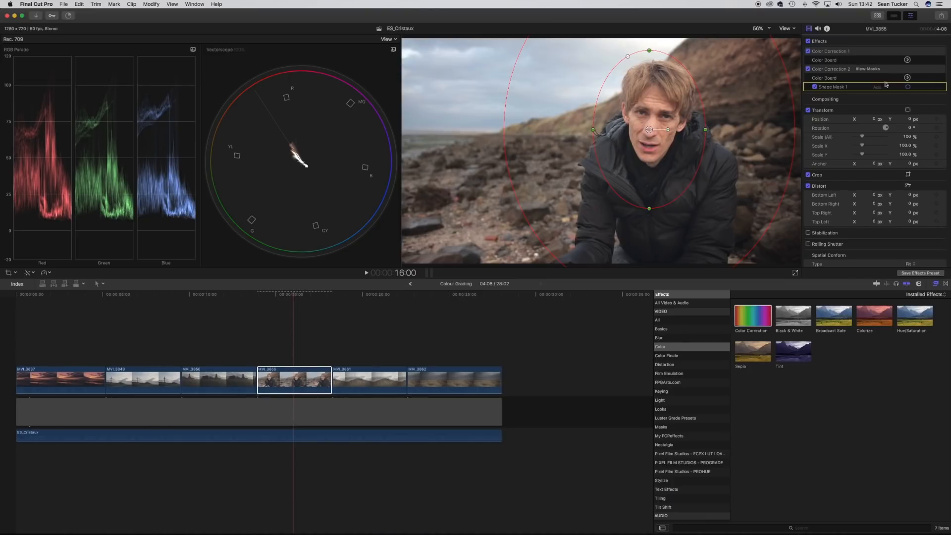
Step: Compare the beach clip with and without its second color correction and check the masked grade across the man's movement
click(881, 53)
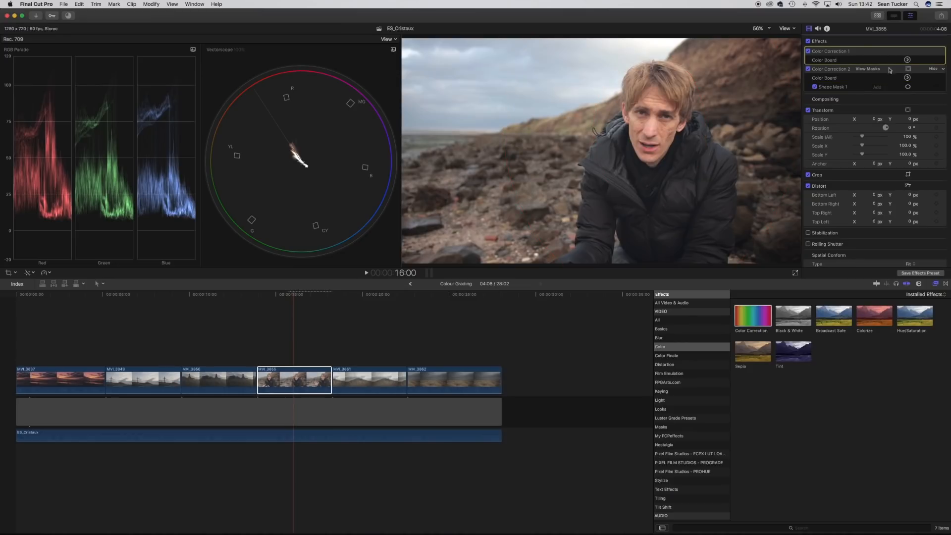
click(809, 69)
click(809, 69)
click(809, 69)
click(808, 69)
click(809, 69)
click(809, 69)
mouse_move(293, 296)
mouse_down()
mouse_move(270, 296)
mouse_move(310, 297)
mouse_move(276, 296)
mouse_up()
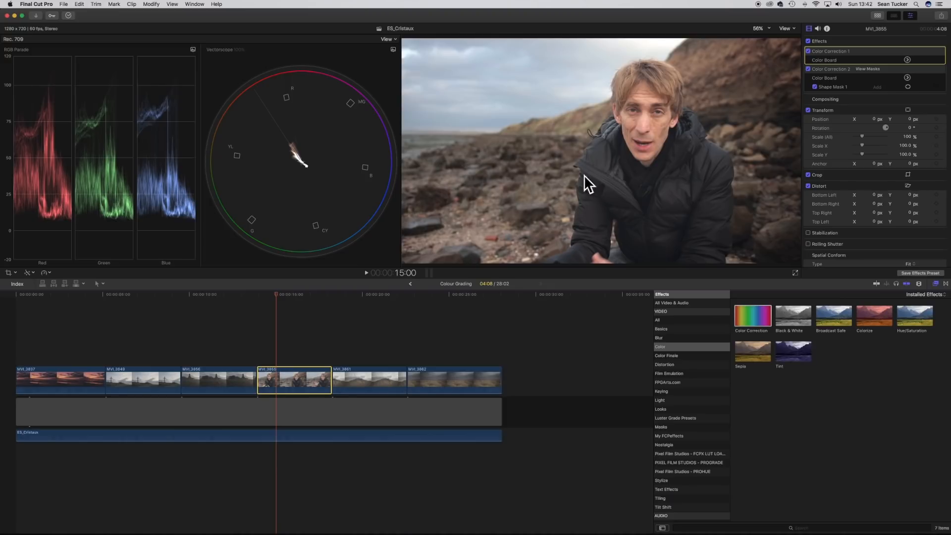
drag(278, 295, 312, 296)
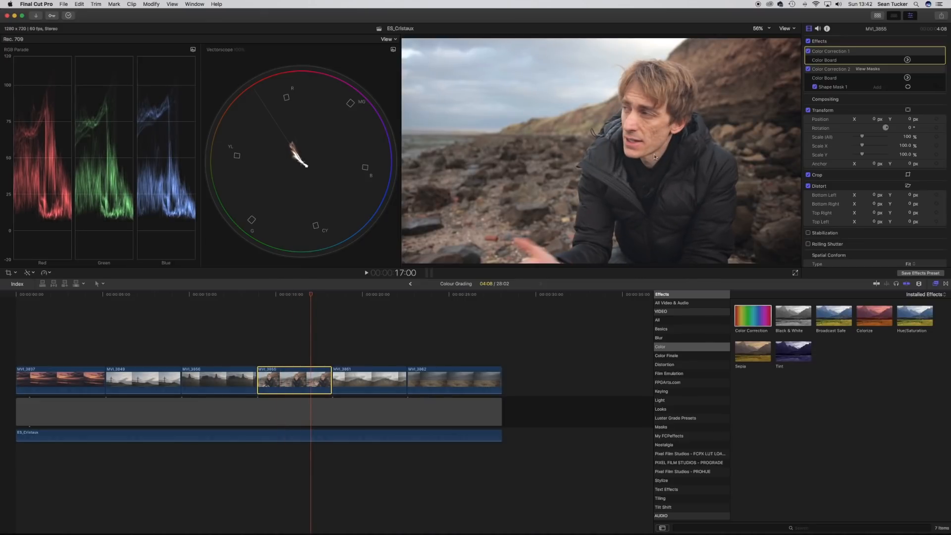
Step: Add a second Color Correction effect to the church clip and give it a shape mask
drag(312, 296, 221, 295)
click(252, 375)
drag(754, 322, 220, 382)
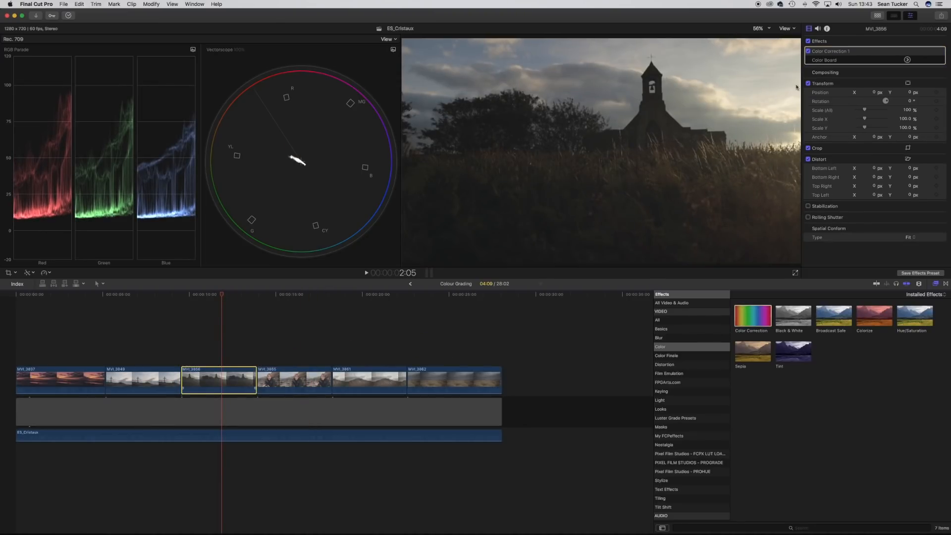
click(908, 69)
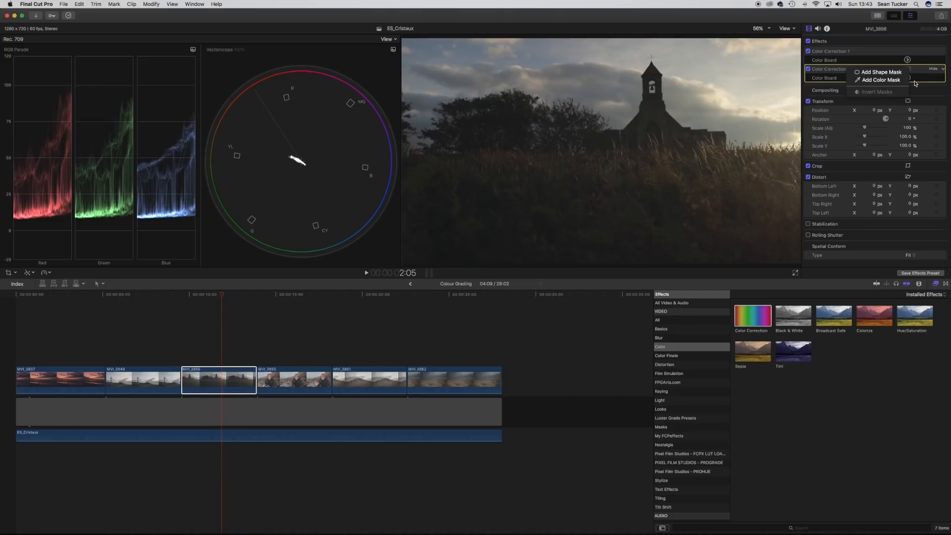
click(880, 72)
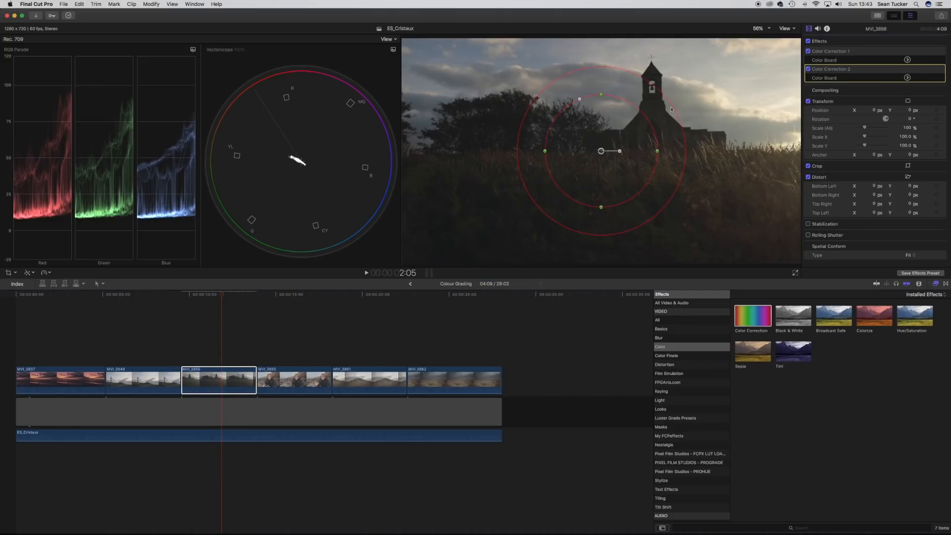
Step: Reshape the church clip's mask into a full-width rectangular band, widen its feathering and move it up over the church and sky
drag(657, 155, 787, 151)
drag(529, 99, 416, 97)
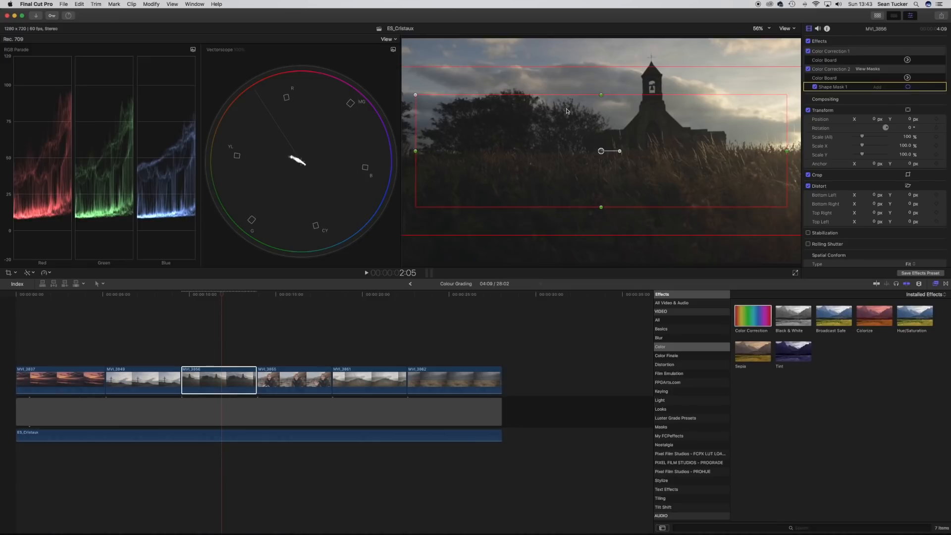
drag(787, 154, 820, 150)
drag(652, 67, 651, 52)
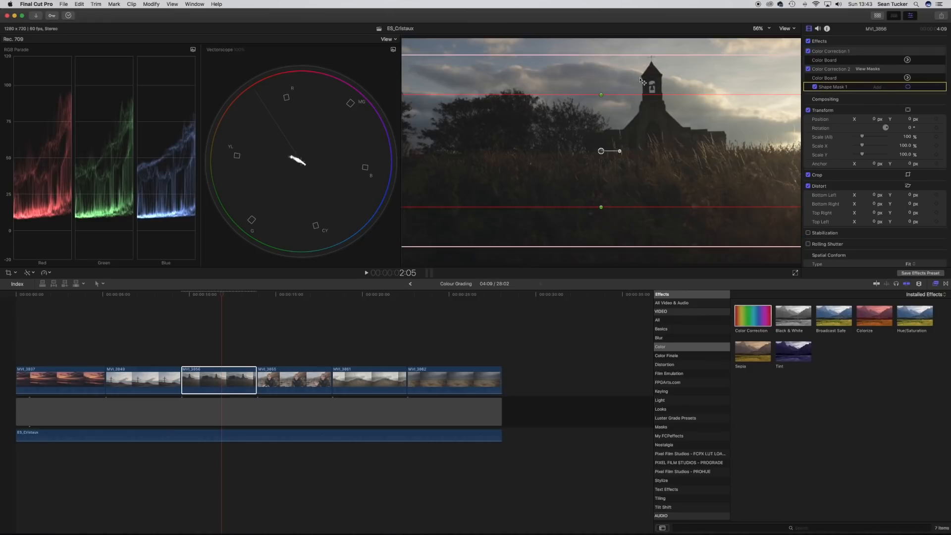
drag(601, 151, 603, 116)
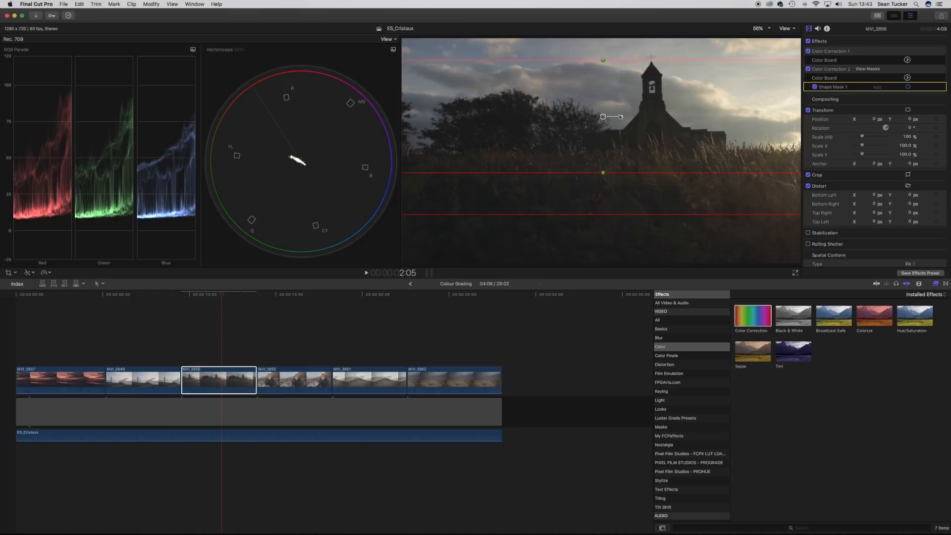
Step: Return the global exposure inside the church clip's shape mask to 0% and raise the highlights exposure slightly
click(908, 78)
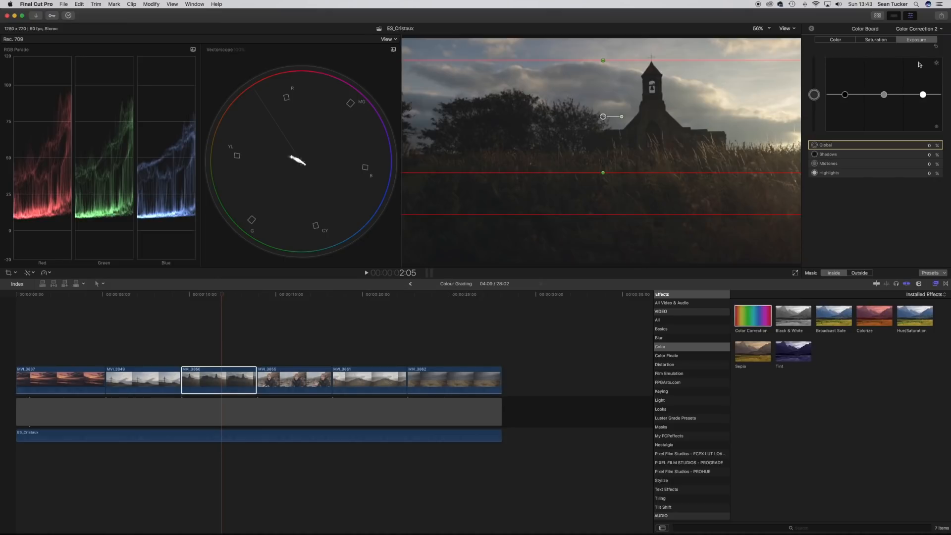
drag(815, 95, 815, 98)
click(931, 146)
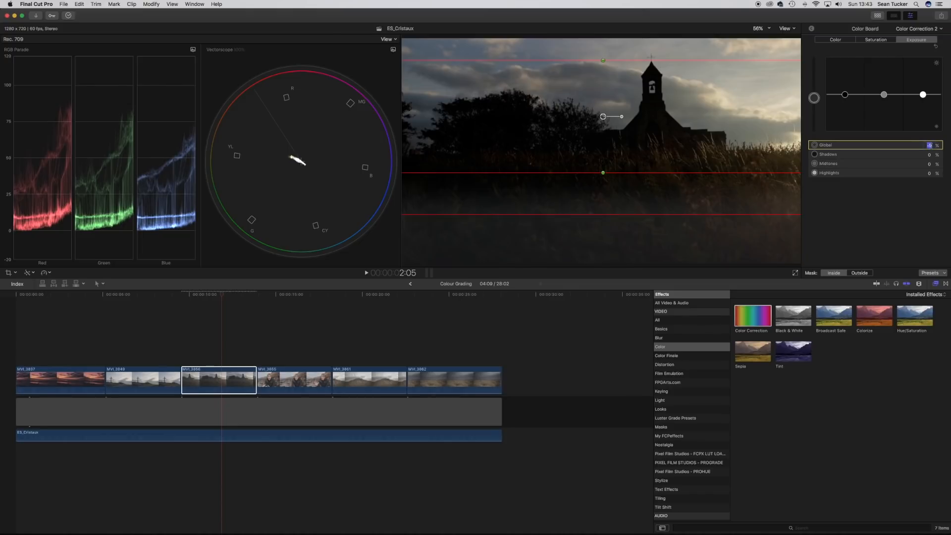
text(0)
key(Return)
drag(922, 95, 925, 93)
Step: Set the midtone exposure outside the church clip's mask to 3% and adjust the mask's lower feathered edge over the grass
click(860, 273)
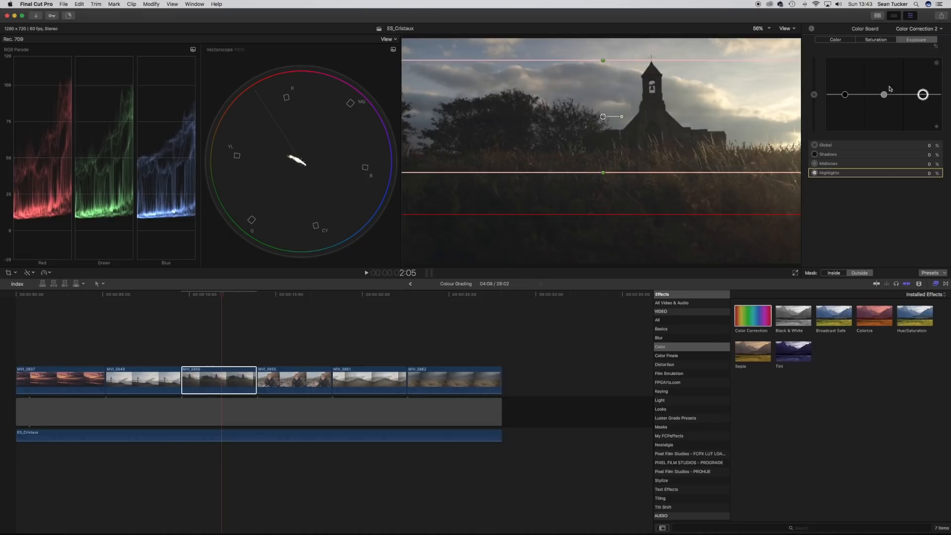
drag(884, 96, 884, 94)
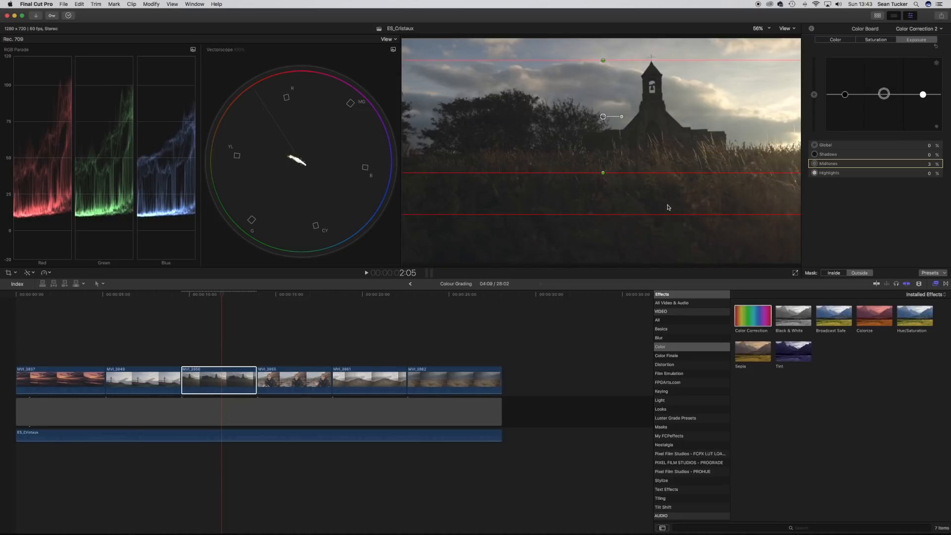
drag(667, 217, 668, 214)
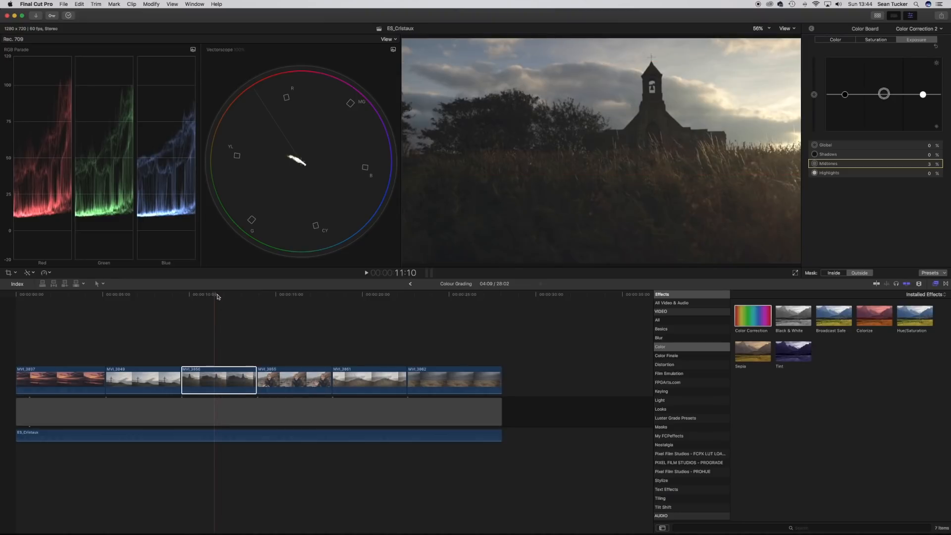
Step: Add a second Color Correction with a color mask to the sunset clip and sample the pink-orange sky for the mask
drag(213, 297, 57, 297)
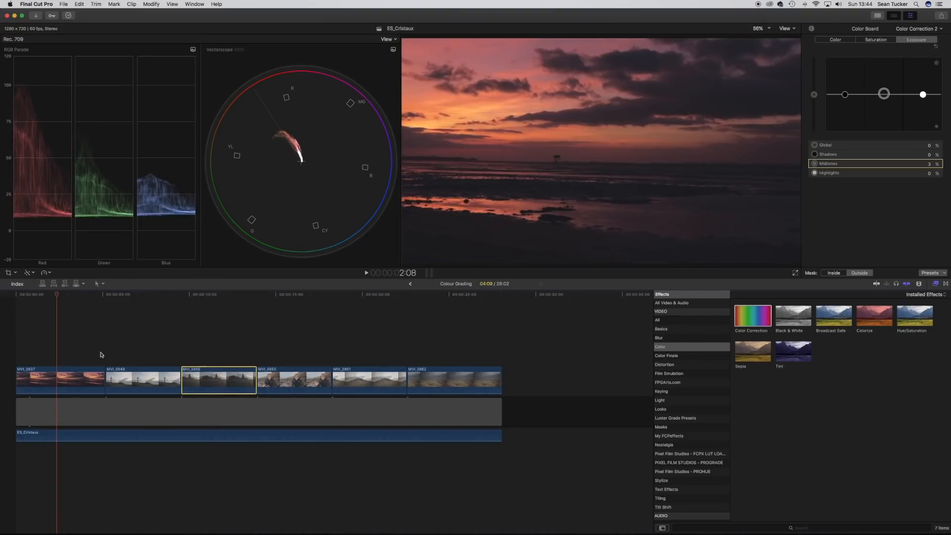
click(84, 375)
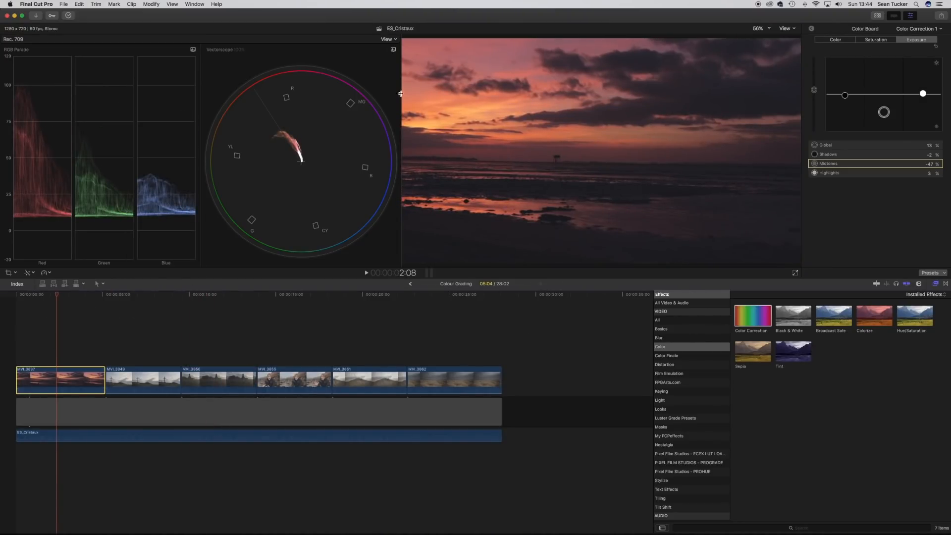
drag(752, 316, 77, 377)
click(812, 30)
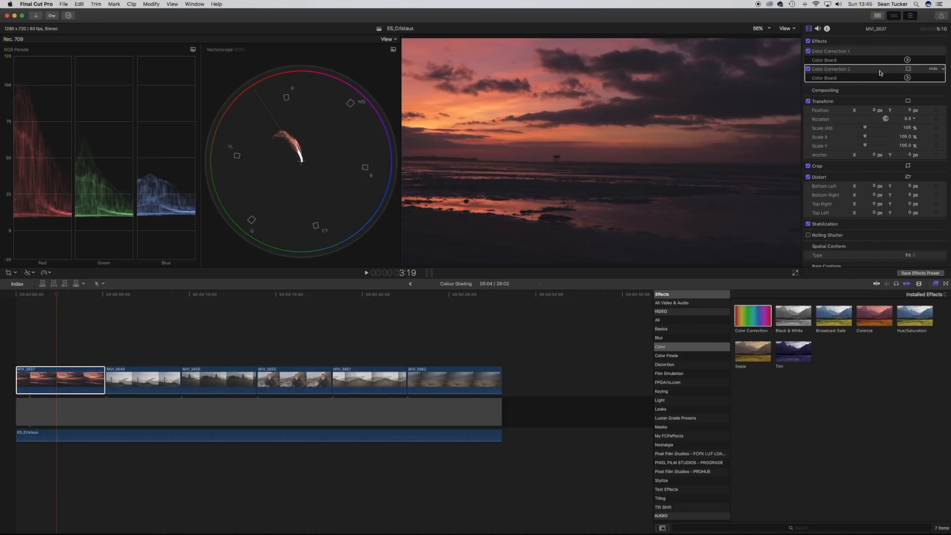
click(909, 69)
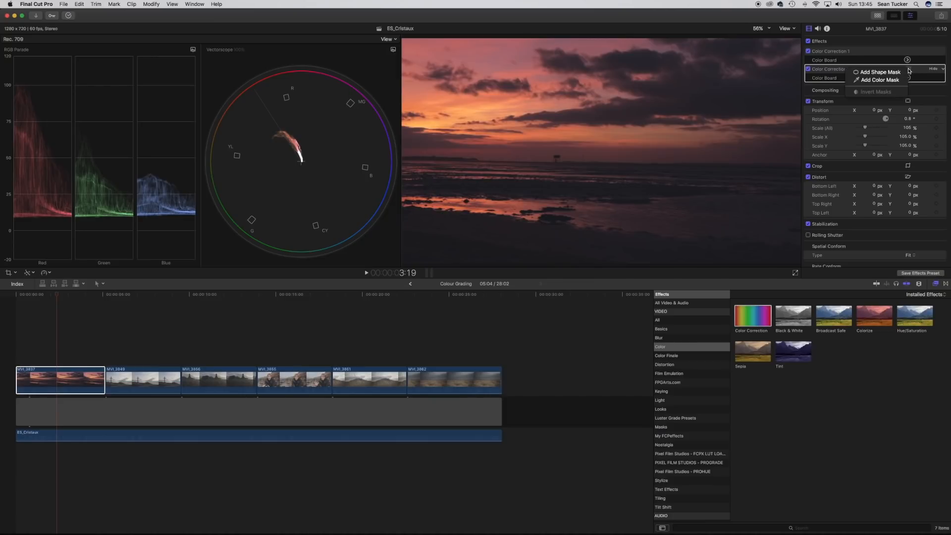
click(885, 81)
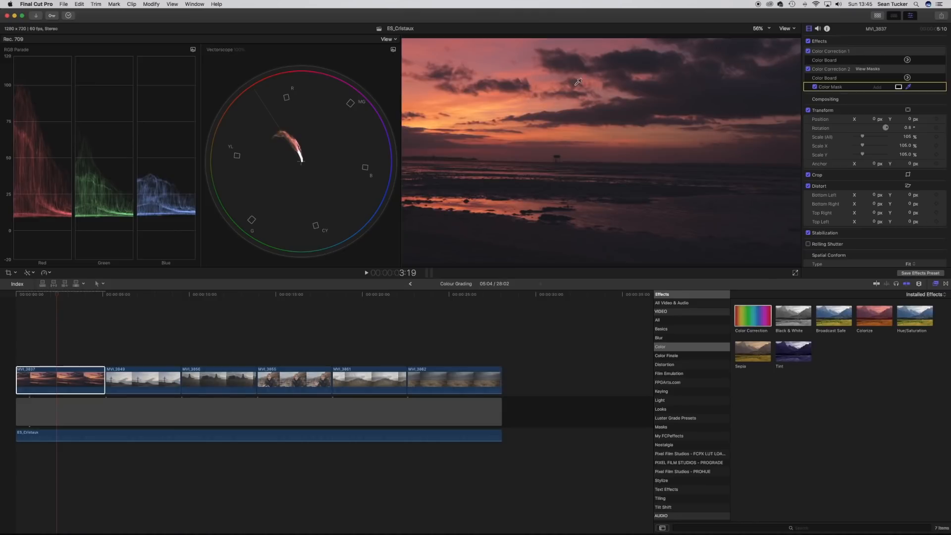
mouse_move(496, 61)
mouse_down()
mouse_move(513, 64)
mouse_move(502, 59)
mouse_up()
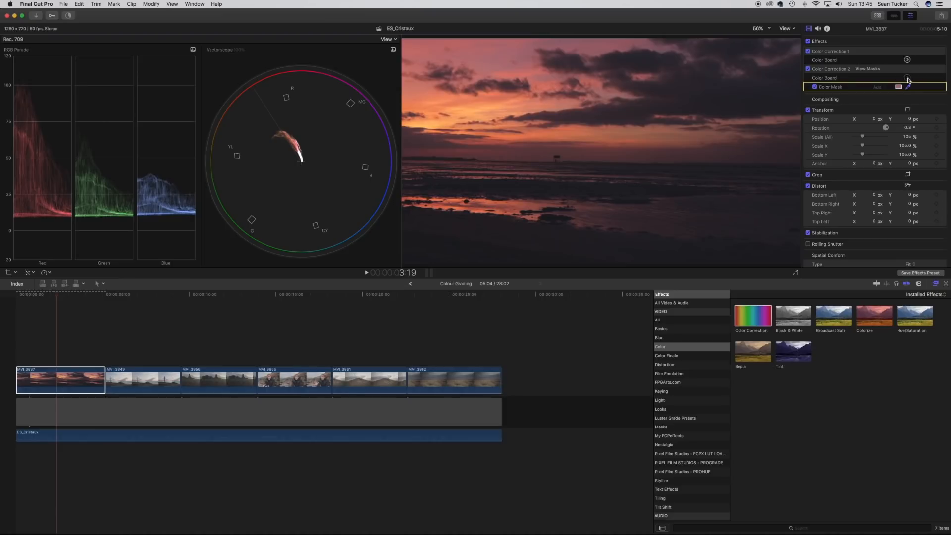
Step: Lower the midtone exposure slightly inside the sunset clip's color mask and set the midtone saturation there to 11%
click(908, 79)
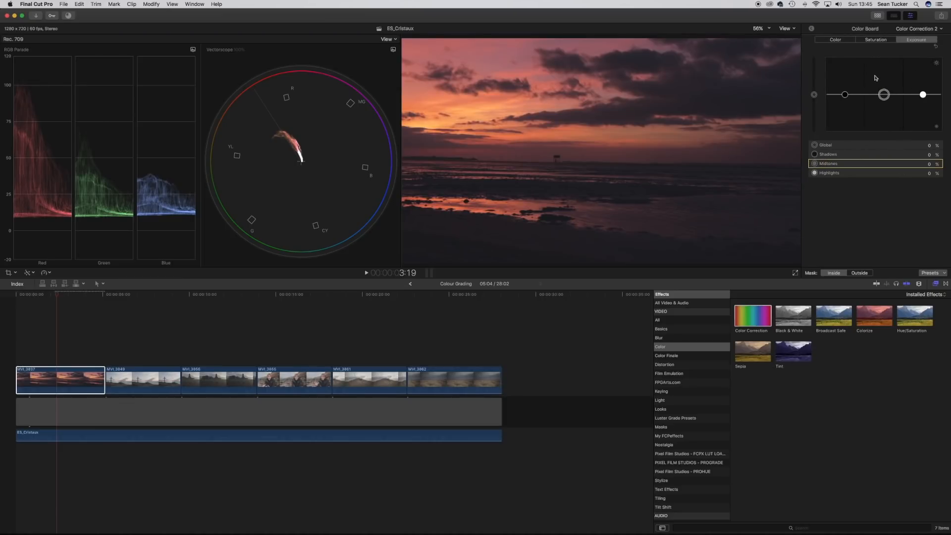
drag(884, 95, 885, 99)
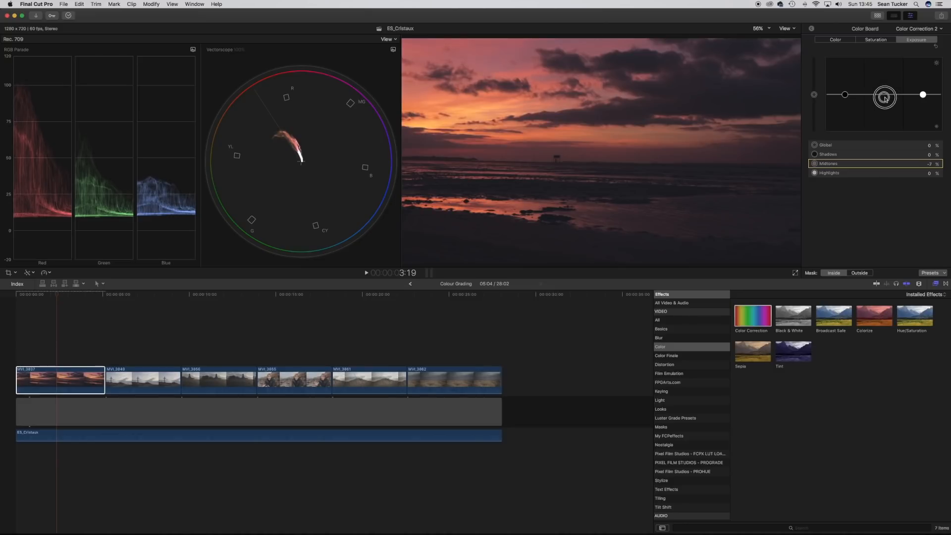
click(875, 40)
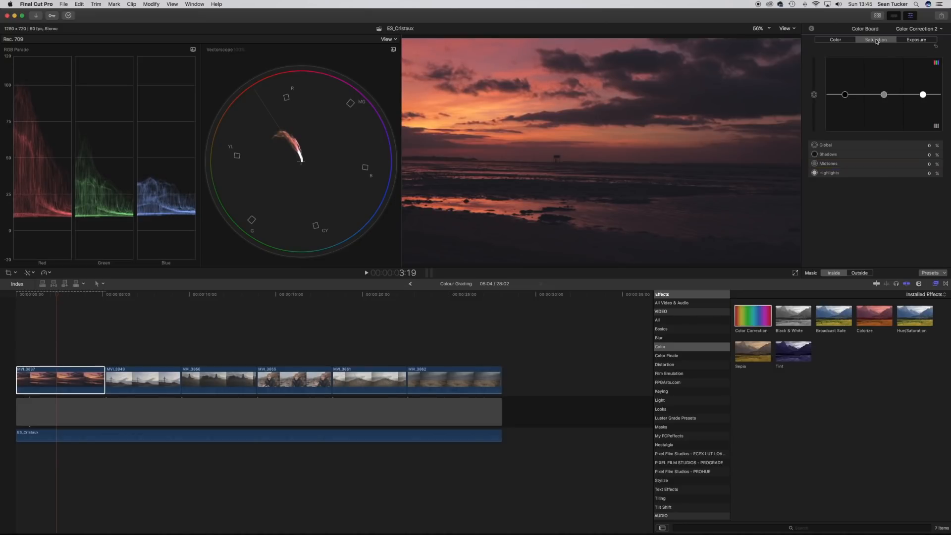
drag(882, 97, 885, 93)
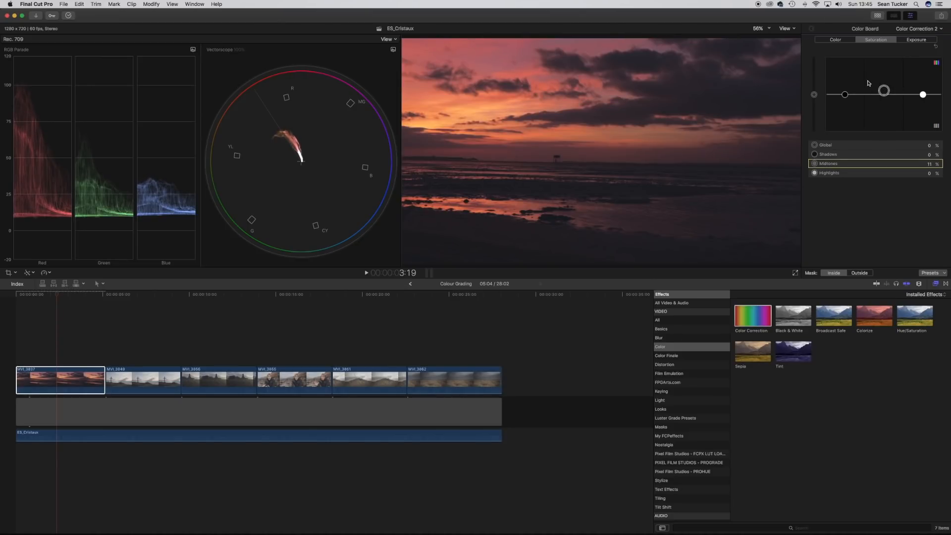
Step: Compare the sunset clip with and without its second color correction and review the graded clips along the timeline
click(870, 52)
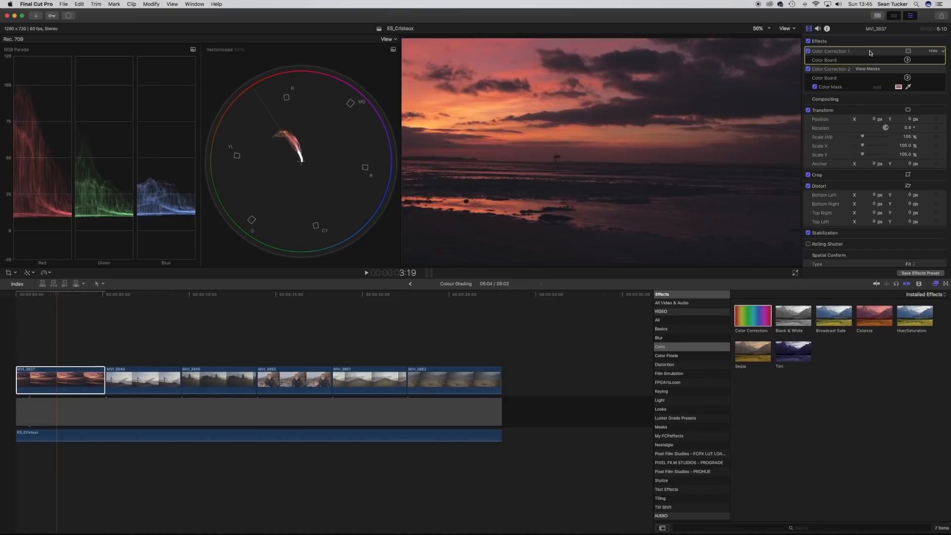
click(808, 70)
click(808, 70)
click(809, 70)
click(808, 70)
click(808, 70)
click(808, 70)
drag(59, 292, 145, 308)
drag(146, 294, 438, 313)
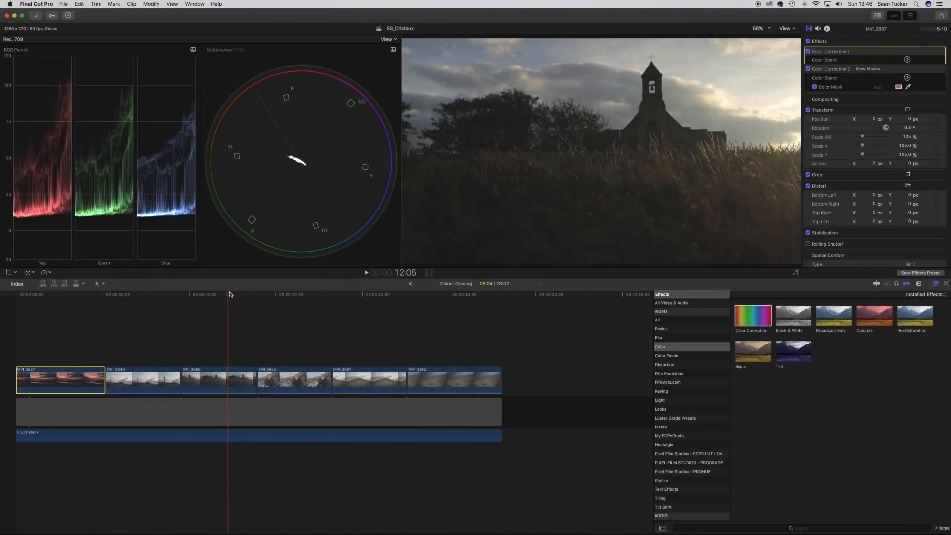
Step: Save the sunset clip's frame at 3:01 as a JPEG image named frame1, using the Save Current Frame export
drag(228, 297, 70, 294)
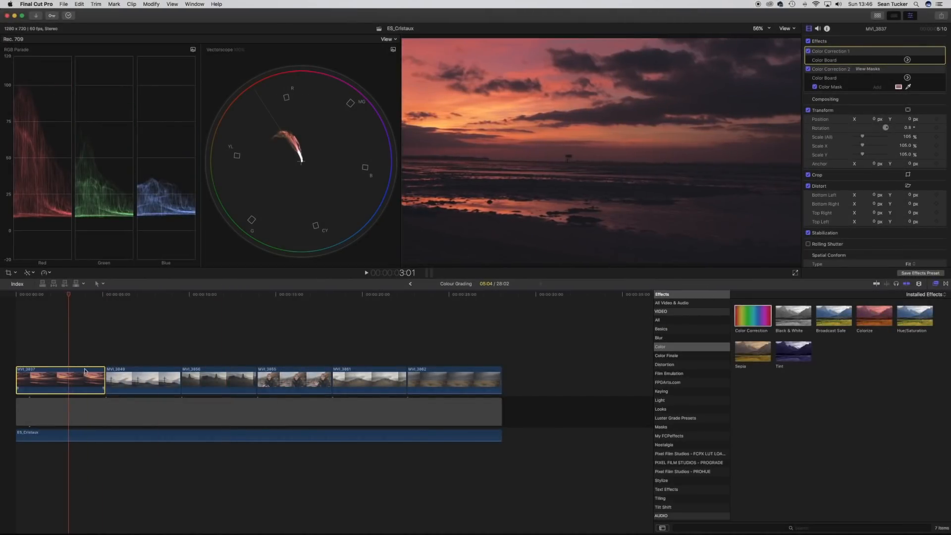
click(63, 4)
mouse_move(108, 80)
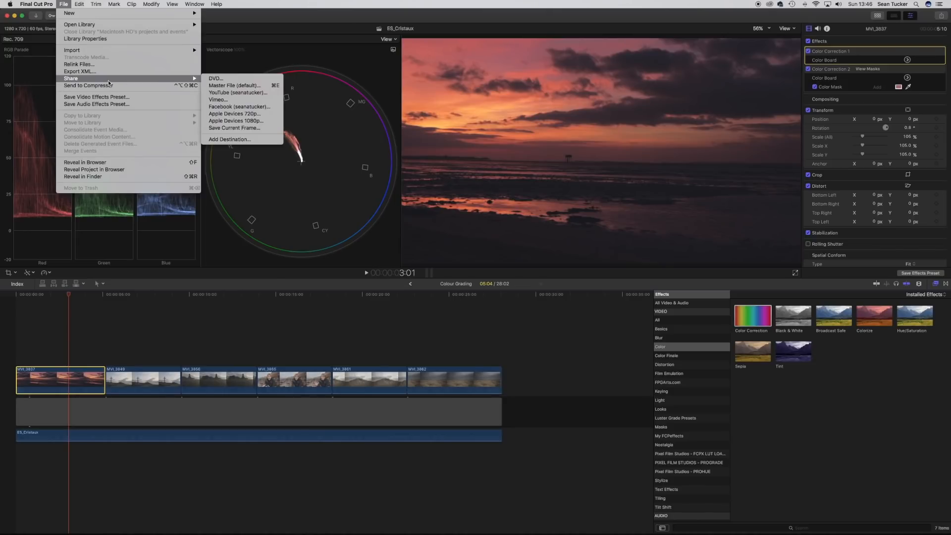
click(235, 128)
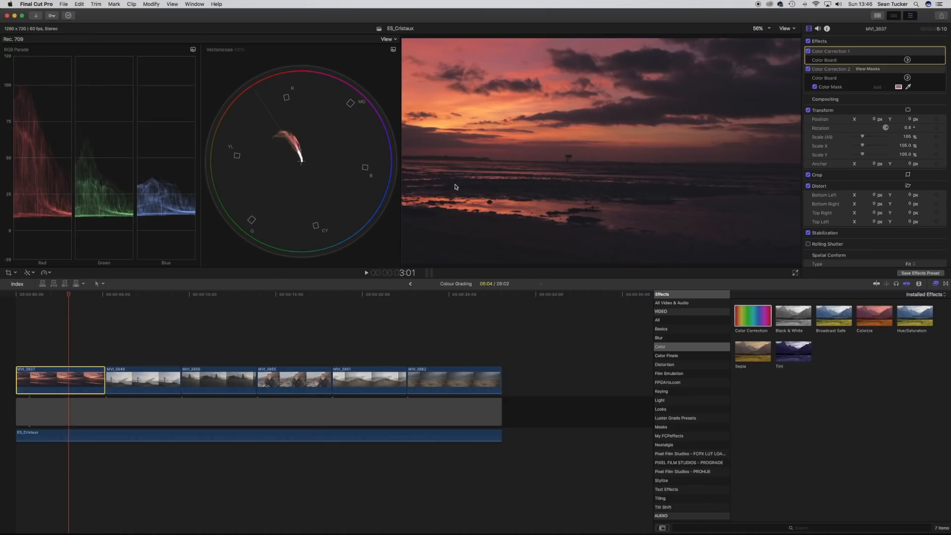
click(535, 135)
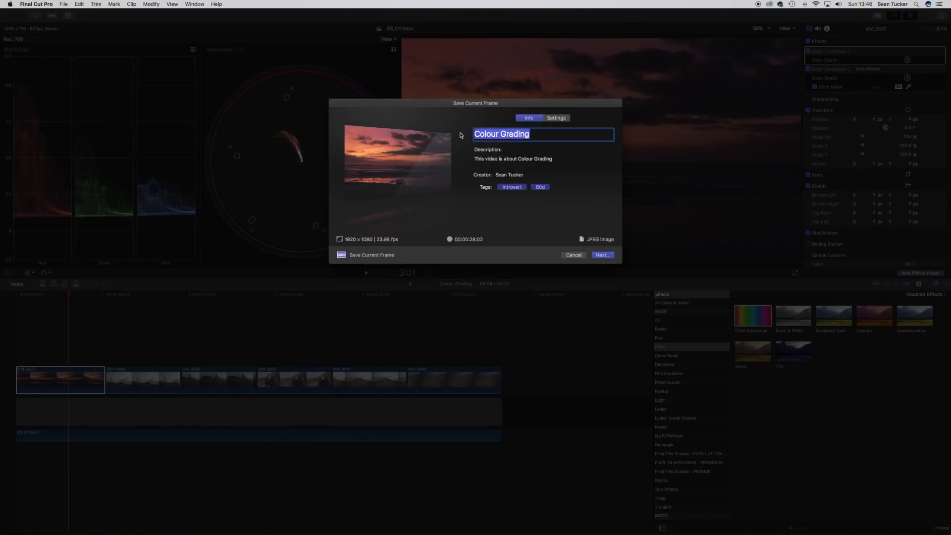
text(frame1)
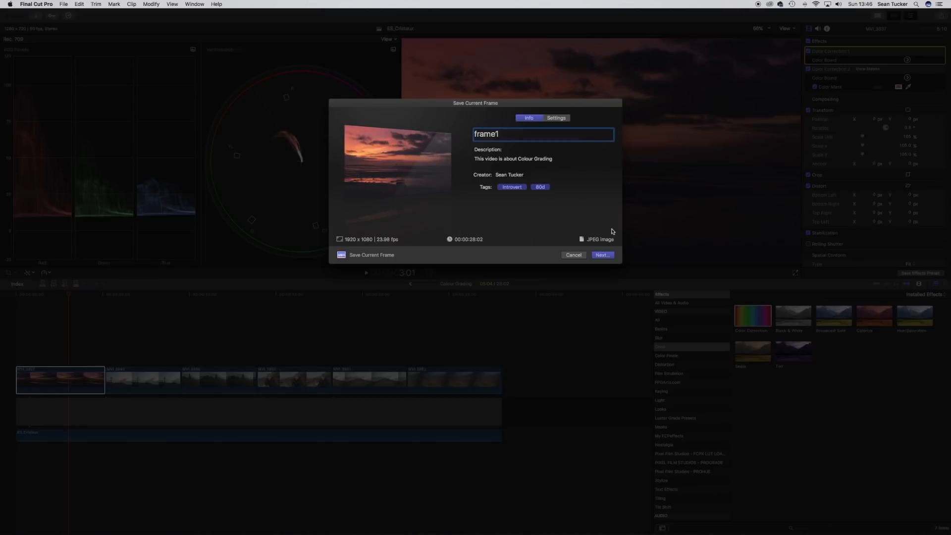
click(565, 122)
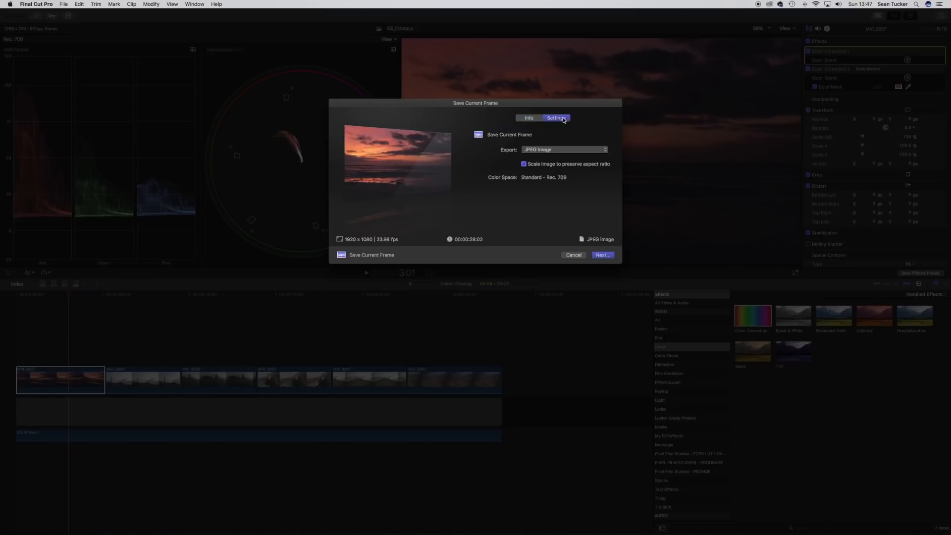
click(529, 118)
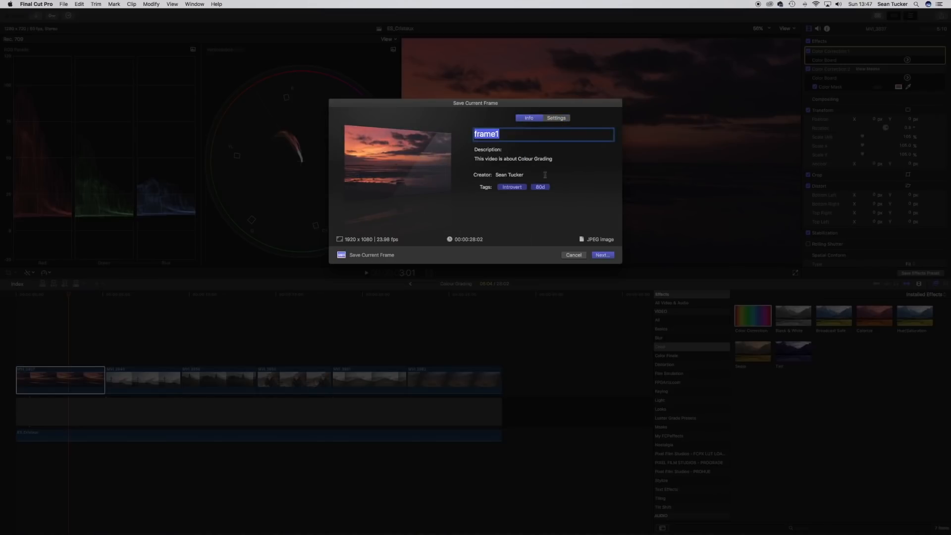
key(Tab)
click(601, 255)
click(548, 154)
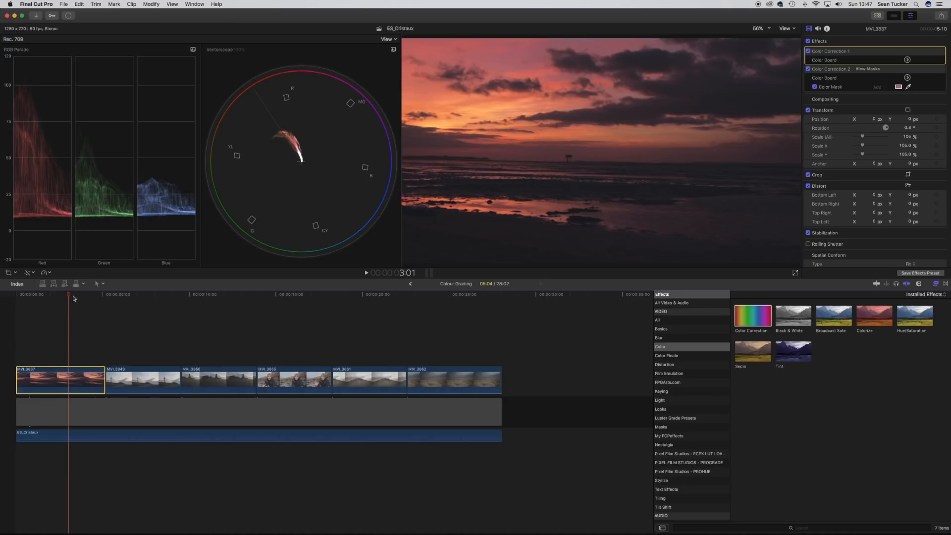
Step: Save the cross clip's frame at 7:07 to the Desktop as a JPEG image named frame2, using the Save Current Frame export
drag(70, 293, 143, 294)
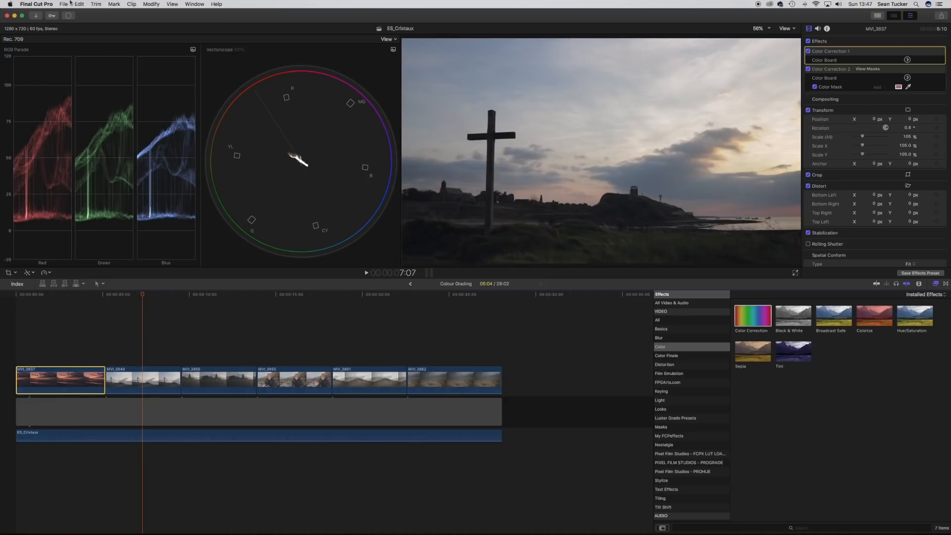
click(65, 4)
mouse_move(91, 79)
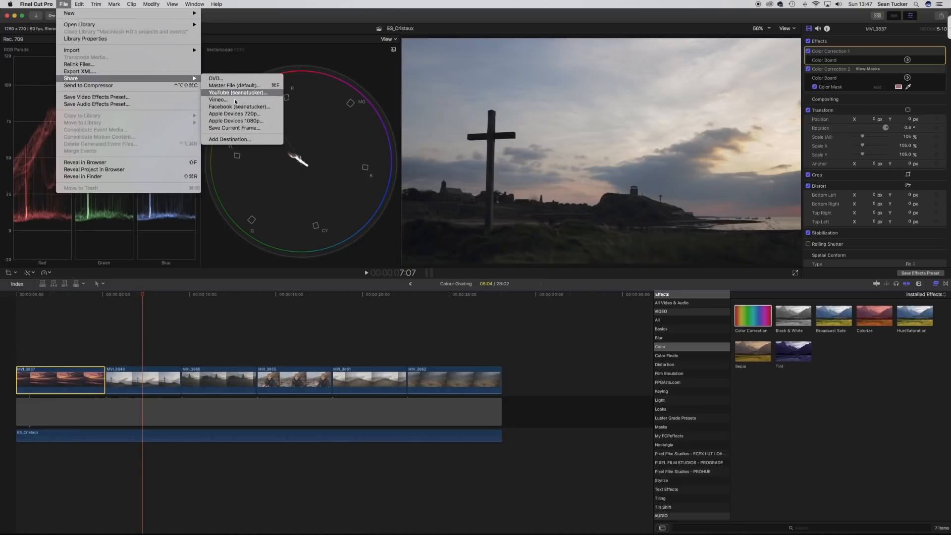
click(234, 128)
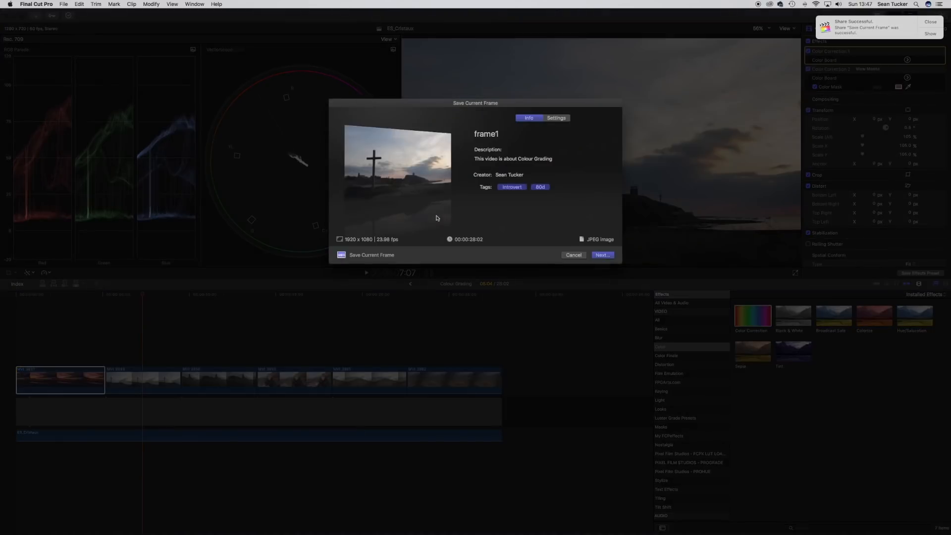
click(503, 133)
key(BackSpace)
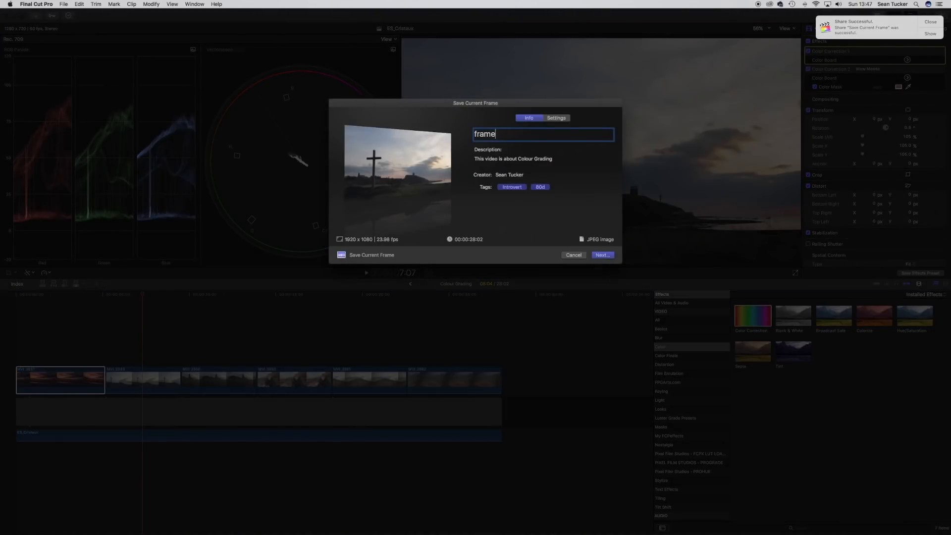
click(608, 256)
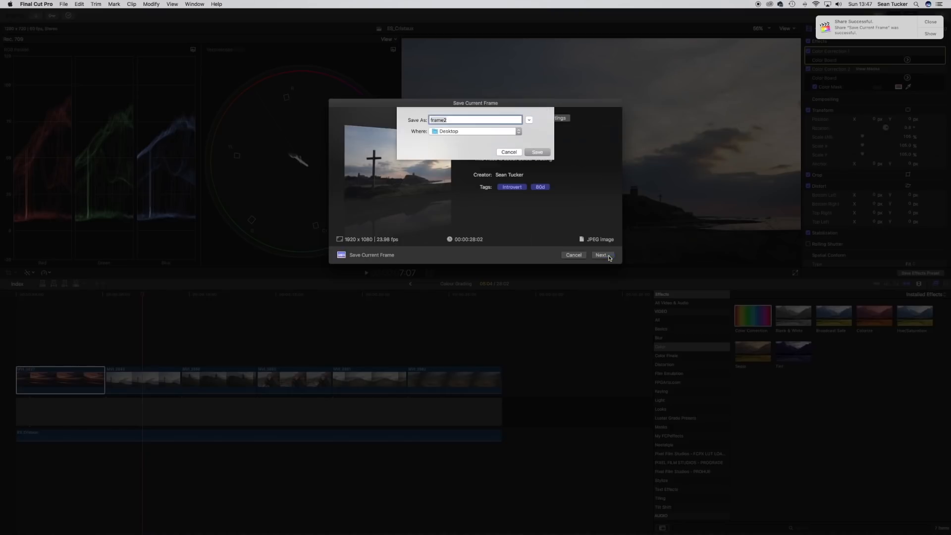
click(536, 152)
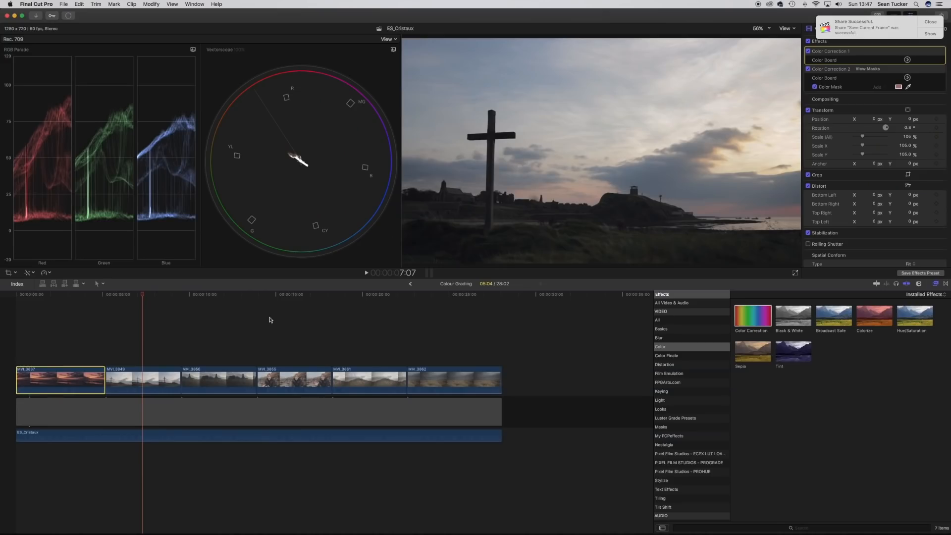
Step: Save the church clip's frame at 11:19 to the Desktop as a JPEG image named frame3, using the Save Current Frame export
drag(141, 295, 219, 295)
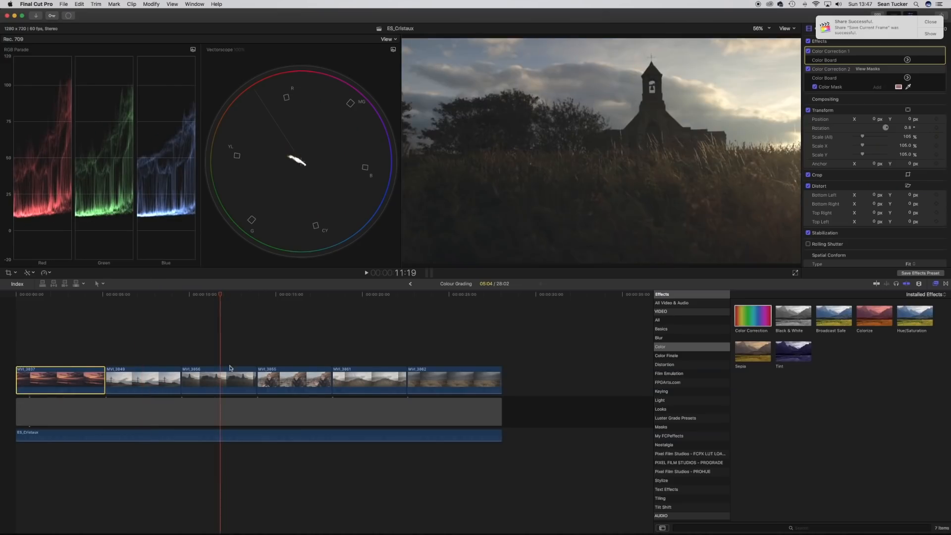
key(c)
click(78, 4)
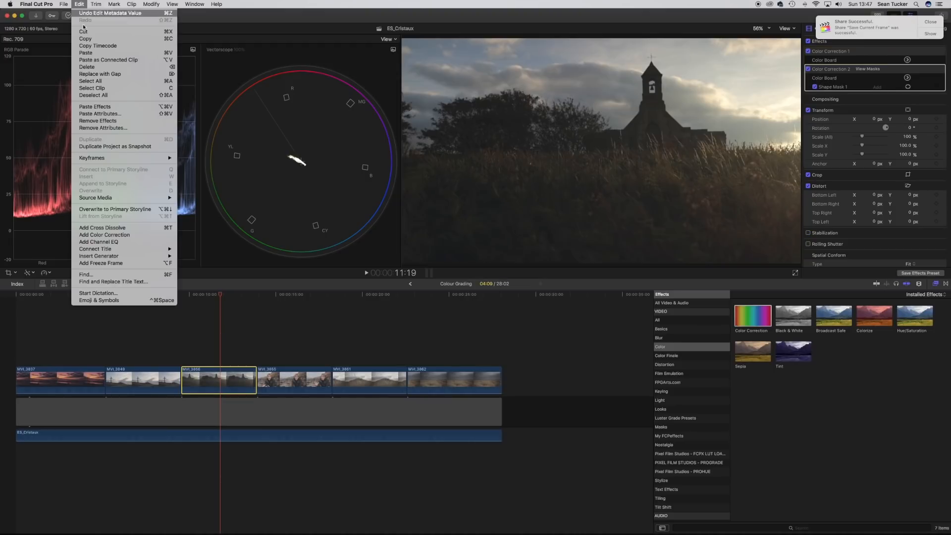
mouse_move(67, 2)
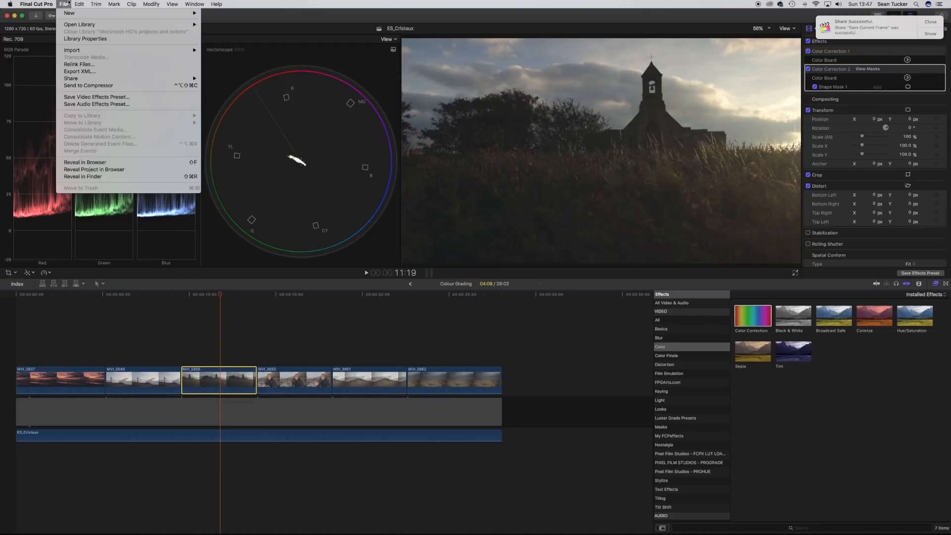
mouse_move(79, 78)
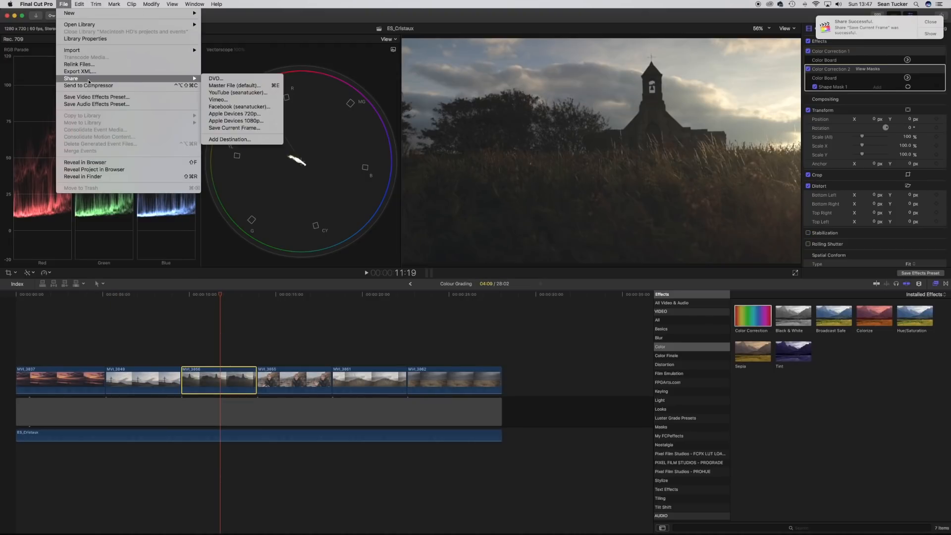
click(231, 129)
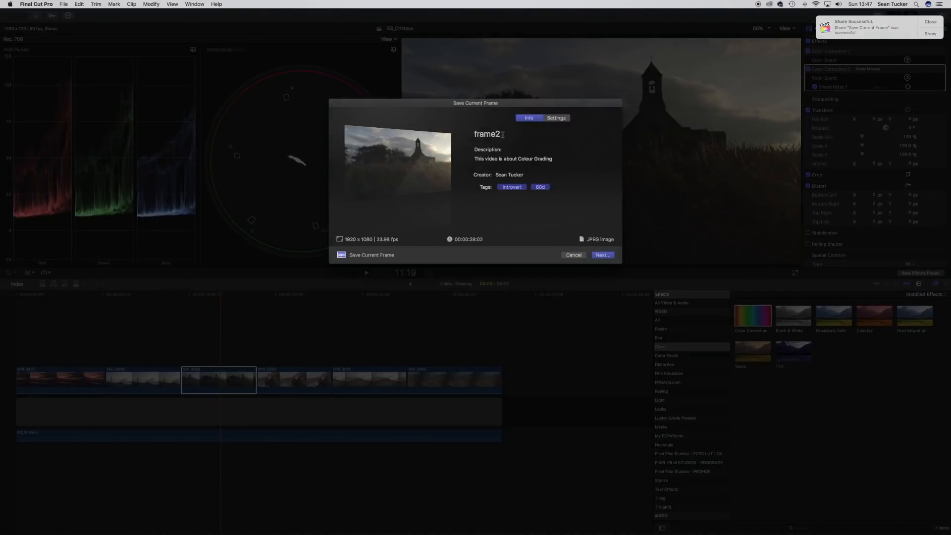
click(502, 134)
key(BackSpace)
text(3)
key(Return)
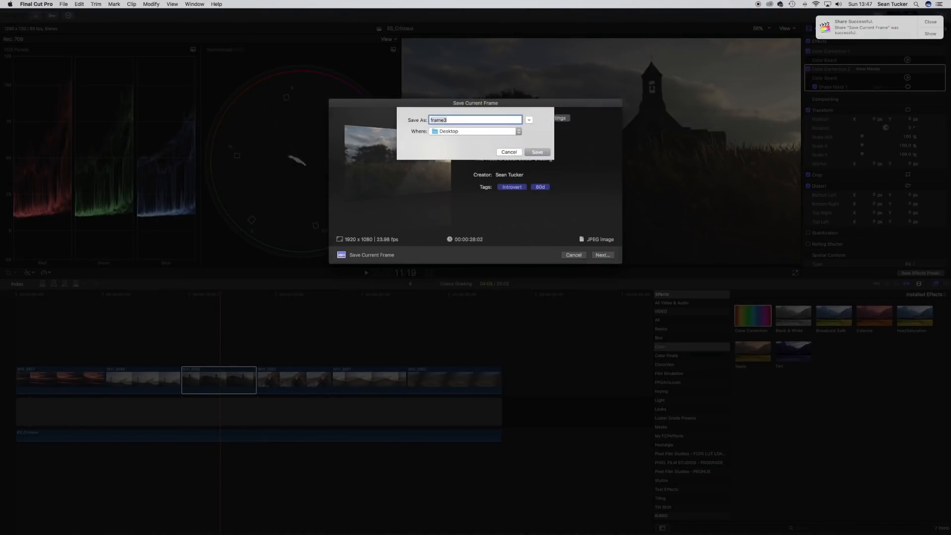
click(540, 154)
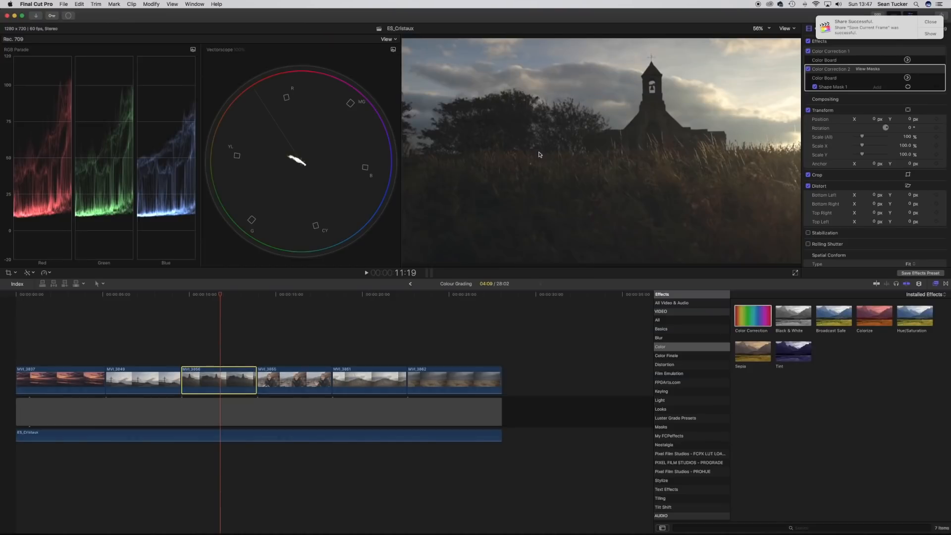
Step: Move the playhead into the fourth clip, the portrait on the rocky beach, and select that clip
click(302, 296)
click(301, 385)
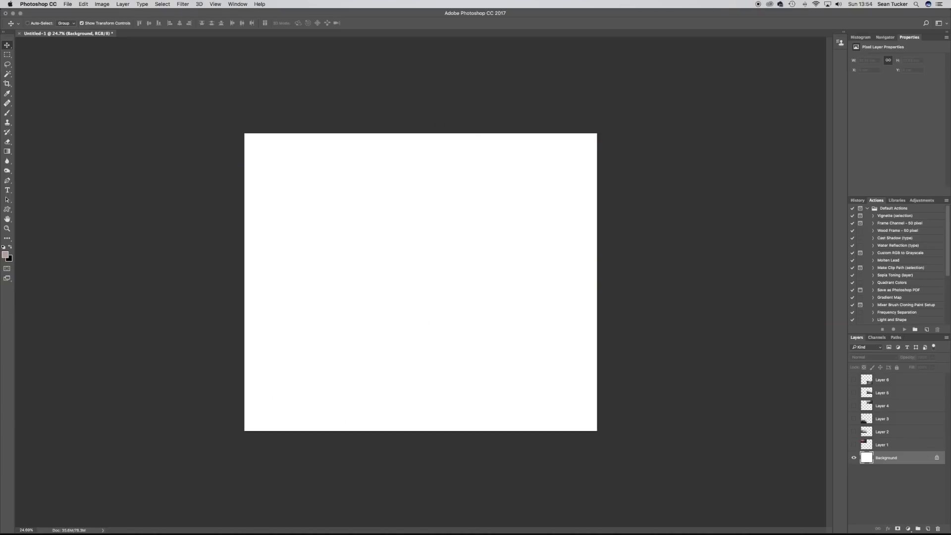
Step: Switch to Photoshop and make Layer 1 through Layer 6, holding the exported frames, visible above the white background
drag(854, 444, 854, 379)
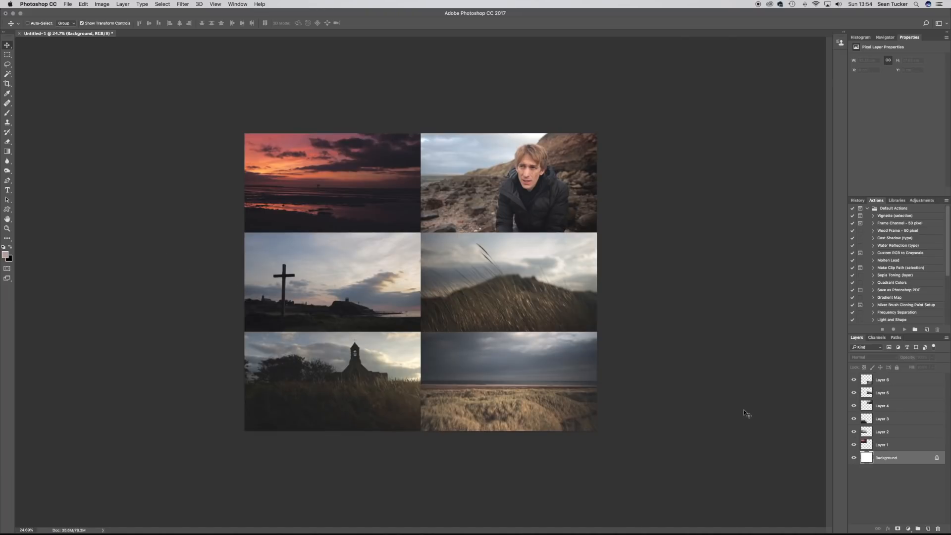
click(908, 528)
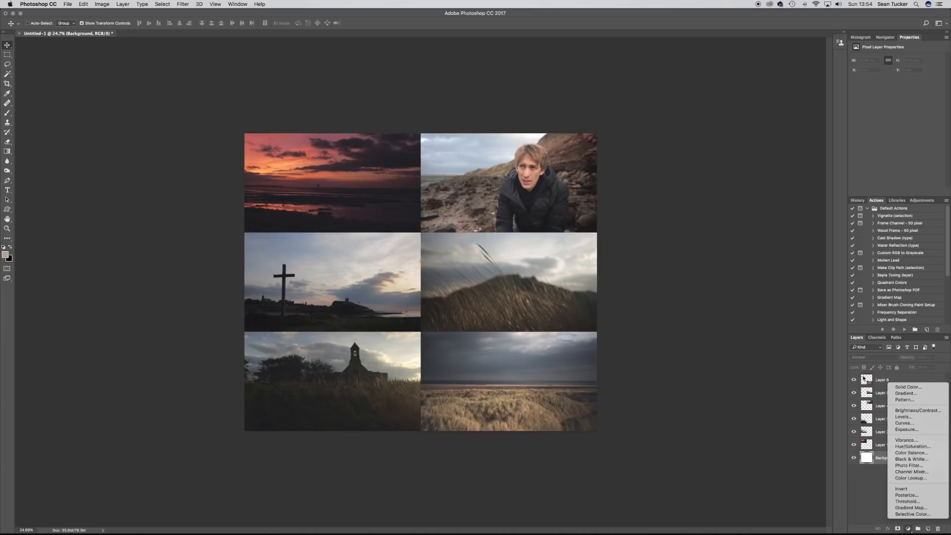
click(860, 501)
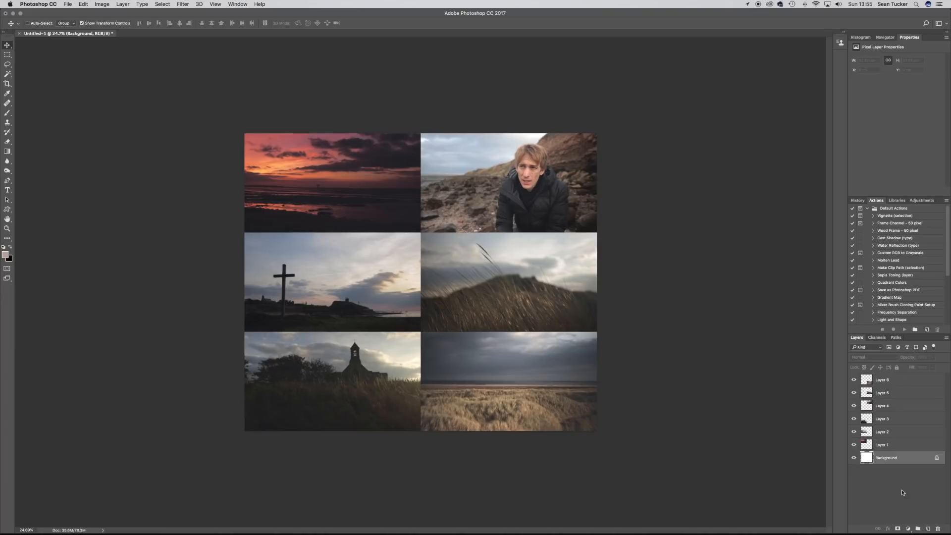
Step: Add a Curves adjustment layer above Layer 6, raise its highlights, lift the black point slightly and anchor the shadows into a gentle S-curve
click(901, 381)
click(908, 529)
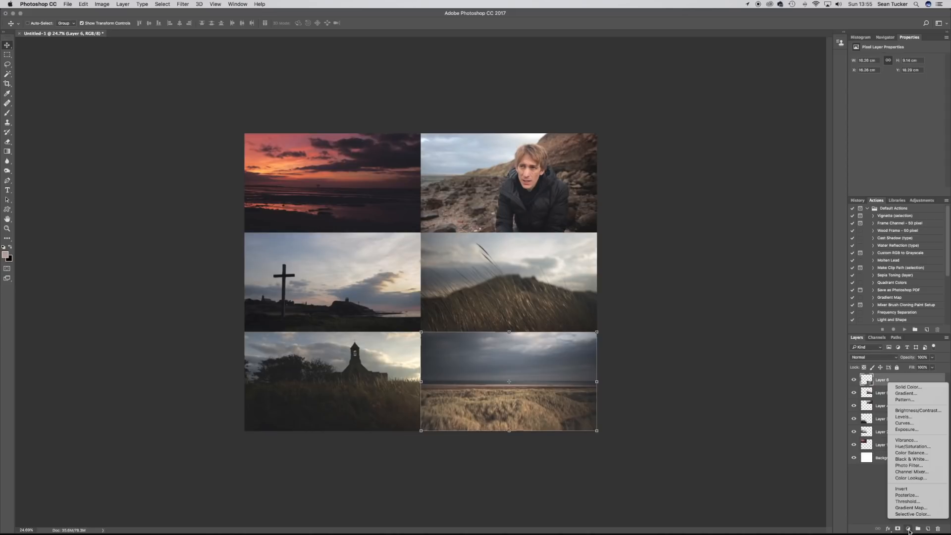
click(921, 423)
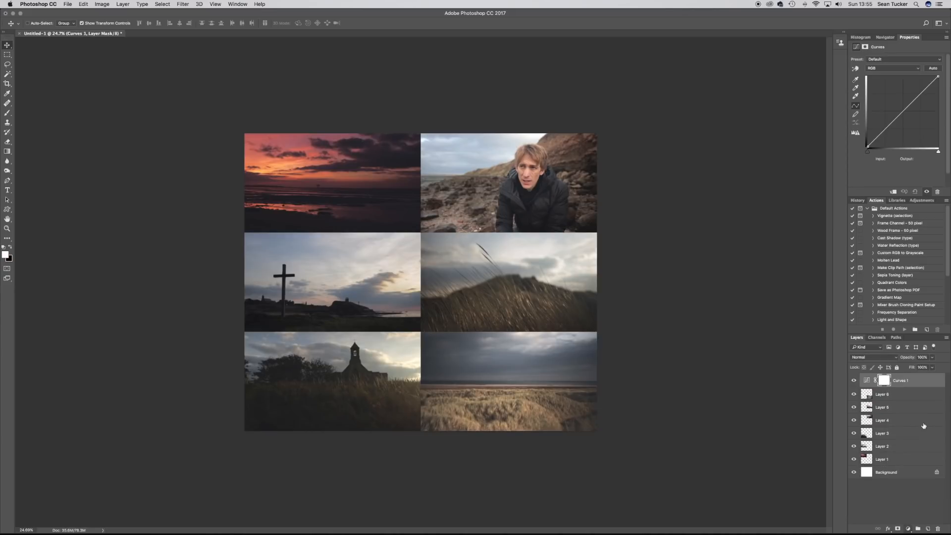
drag(920, 94, 921, 92)
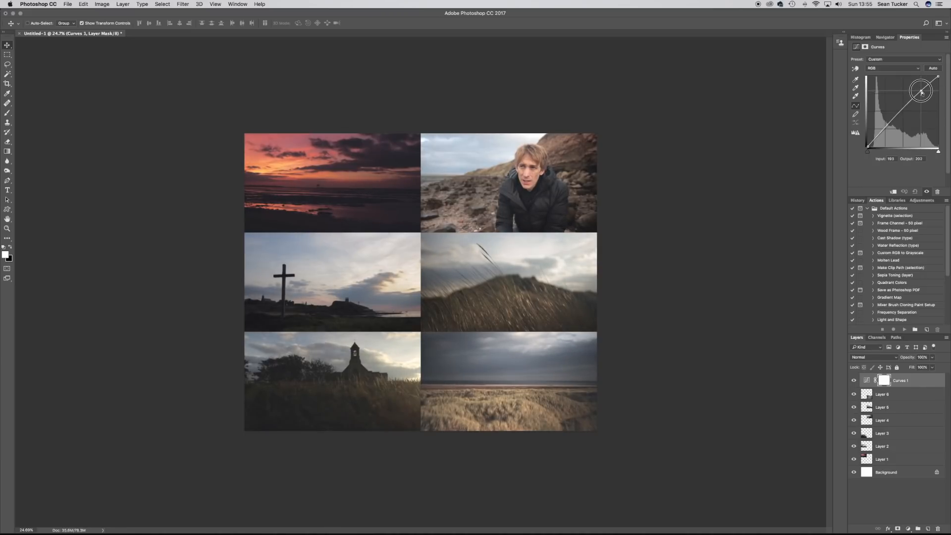
drag(921, 92, 920, 91)
drag(886, 124, 888, 128)
drag(868, 146, 888, 127)
click(887, 127)
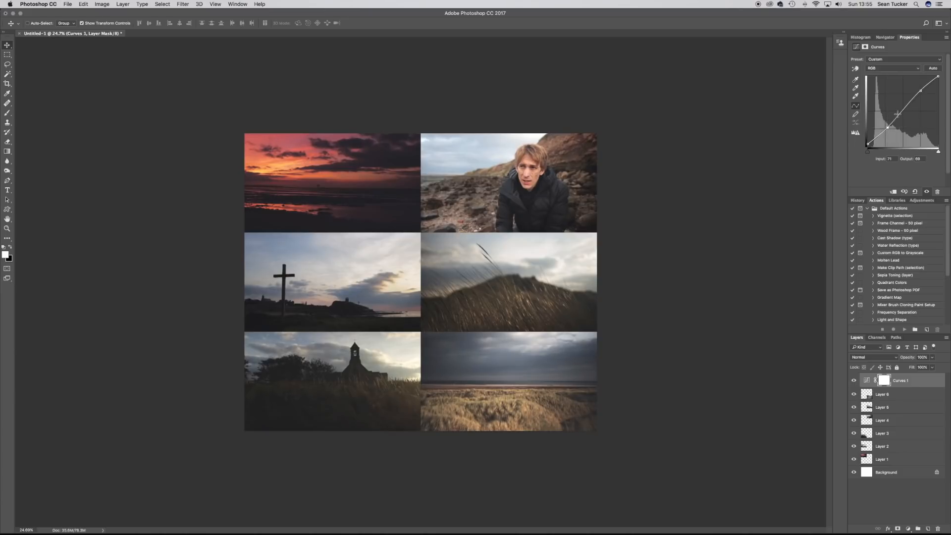
Step: Lower the curve's white point slightly, raise its highlight point to an output of 213, and compare the frames with and without the Curves layer
drag(938, 77, 939, 78)
drag(921, 91, 922, 89)
click(938, 79)
drag(923, 88, 922, 87)
click(854, 380)
click(854, 381)
click(853, 381)
click(853, 381)
Step: Add a Hue/Saturation adjustment layer above the Curves layer and set the saturation of the Cyans to -30
click(903, 529)
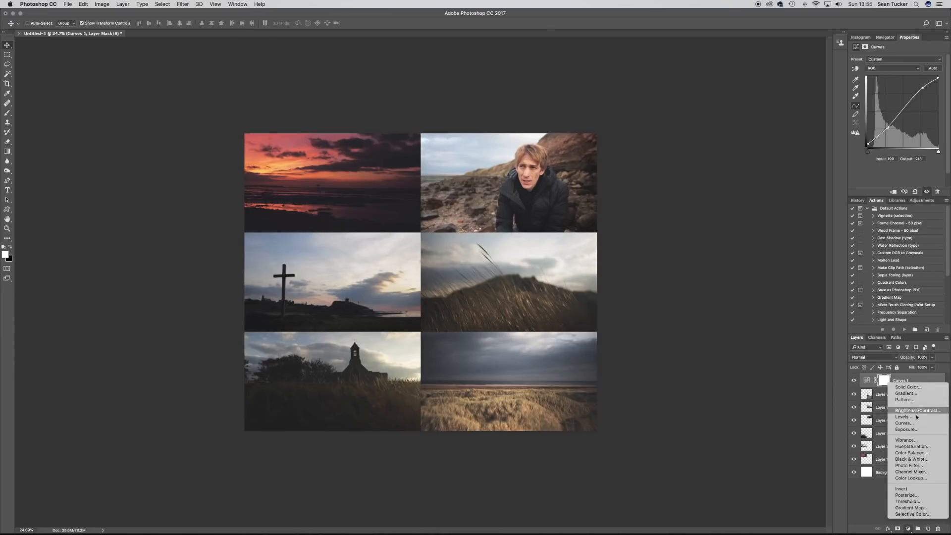
click(936, 447)
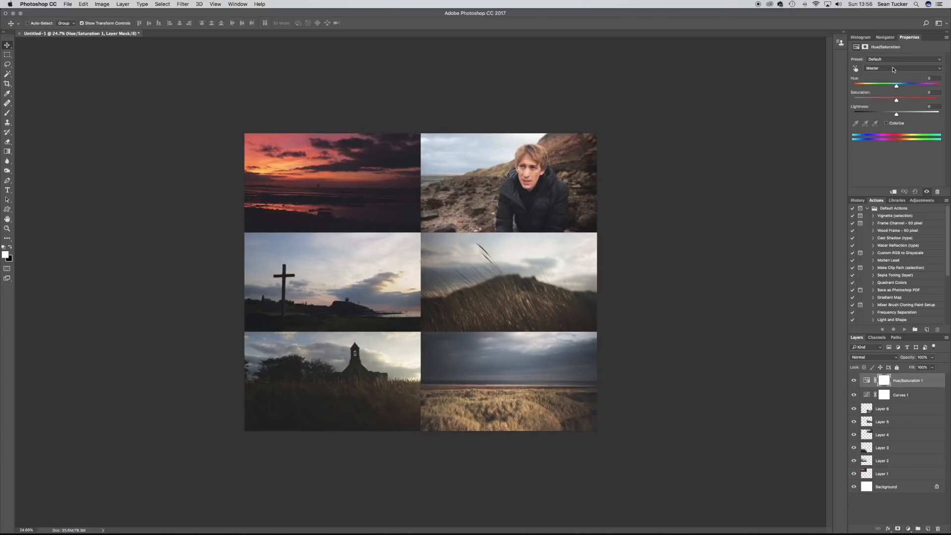
click(894, 69)
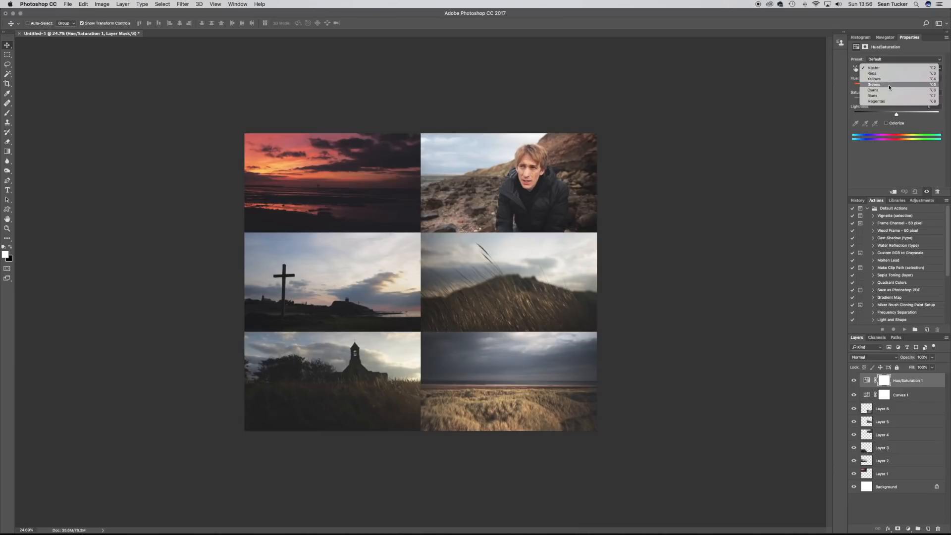
click(890, 90)
mouse_move(896, 100)
mouse_down()
mouse_move(864, 100)
mouse_move(908, 101)
mouse_move(871, 100)
mouse_move(884, 101)
mouse_up()
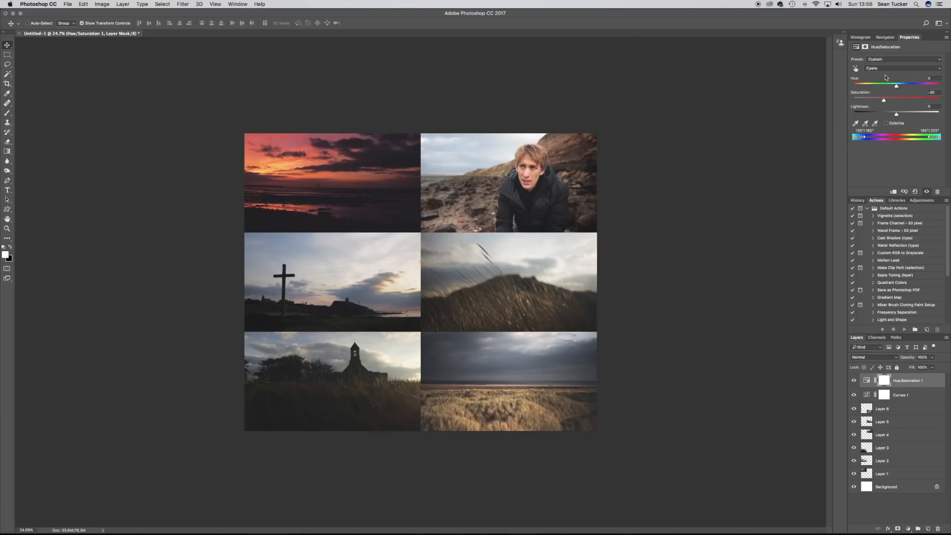
Step: Set the Blues in the Hue/Saturation layer to a saturation of -30 and a lightness of -17
click(882, 68)
click(879, 73)
mouse_move(897, 102)
mouse_down()
mouse_move(879, 101)
mouse_move(889, 116)
mouse_up()
Step: Fine-tune the saturation and lightness of the Reds for the skin tones, and compare the frames with and without the Hue/Saturation layer
click(889, 68)
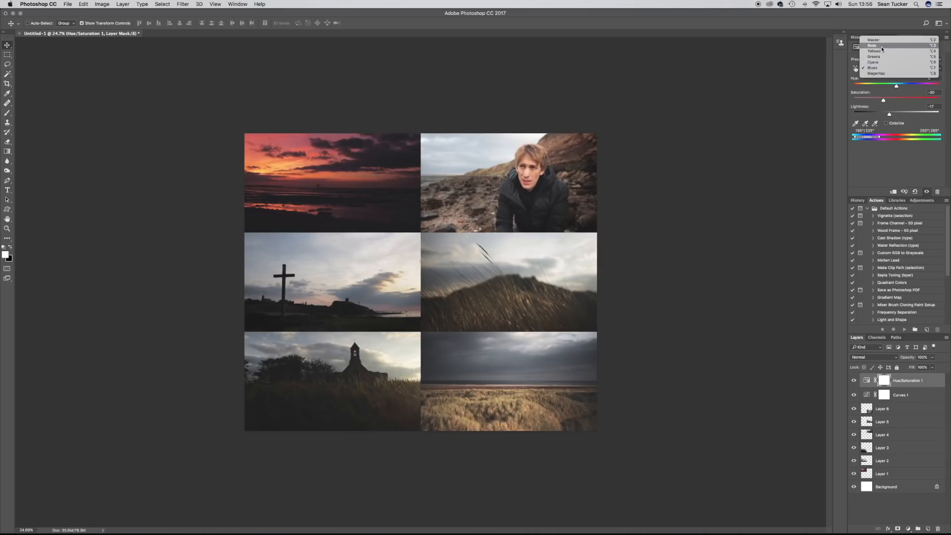
click(874, 45)
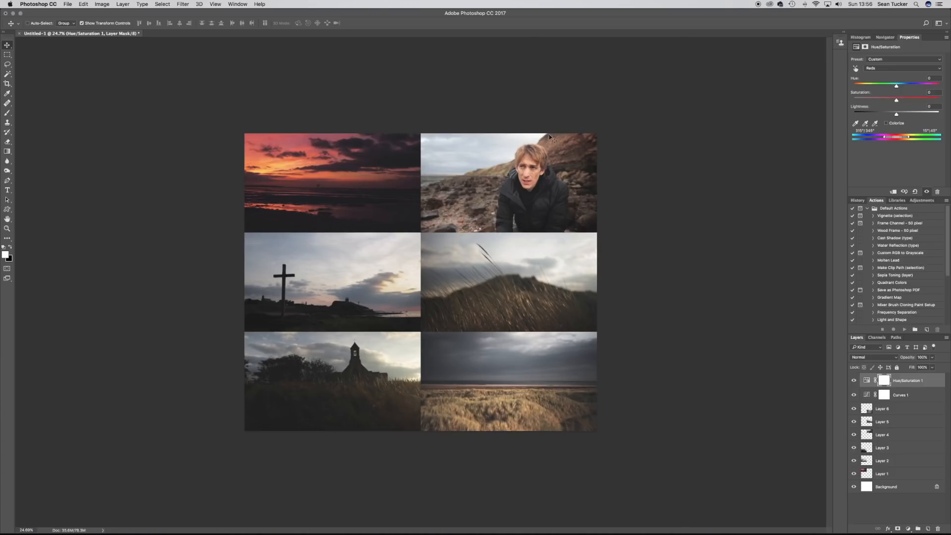
drag(896, 102, 898, 103)
drag(898, 102, 899, 101)
click(933, 92)
key(Return)
click(933, 93)
drag(897, 114, 903, 116)
drag(907, 114, 897, 115)
click(934, 106)
click(853, 380)
click(854, 380)
click(854, 381)
click(854, 381)
Step: Add a Color Balance adjustment layer, set the Shadows' Cyan-Red balance to -3 and adjust their Yellow-Blue balance
click(908, 529)
click(908, 452)
click(894, 59)
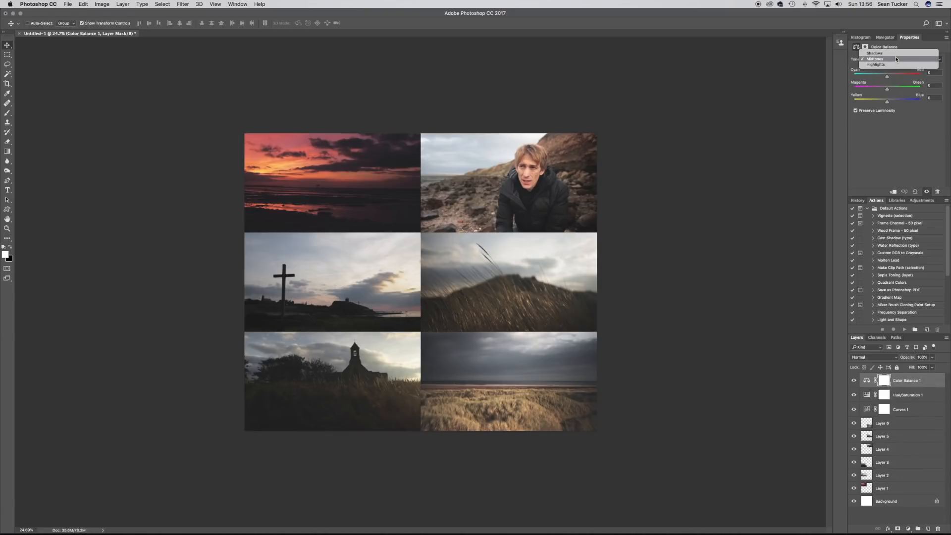
click(893, 53)
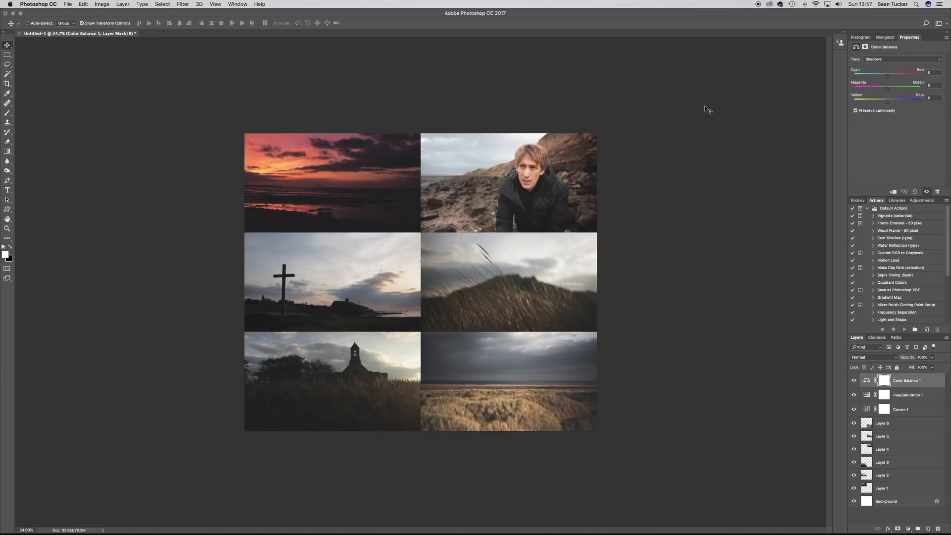
click(933, 72)
text(-3)
click(935, 98)
Step: Set the Color Balance layer's Highlights to 3 for Cyan-Red and -3 for Yellow-Blue
click(886, 59)
click(886, 70)
click(933, 72)
text(3)
Step: Set the Midtones' Yellow-Blue balance to -3 and compare the frames with and without the Color Balance layer
click(899, 57)
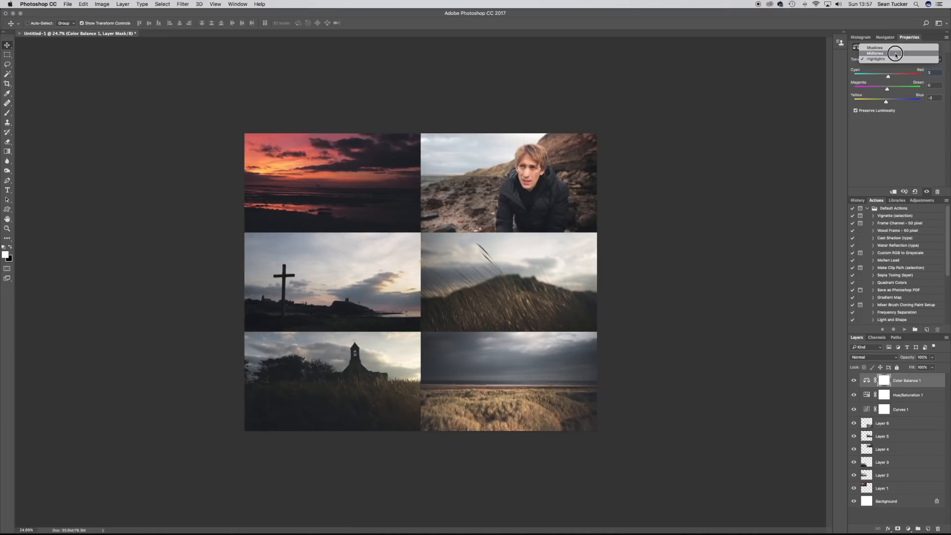
click(900, 54)
click(935, 98)
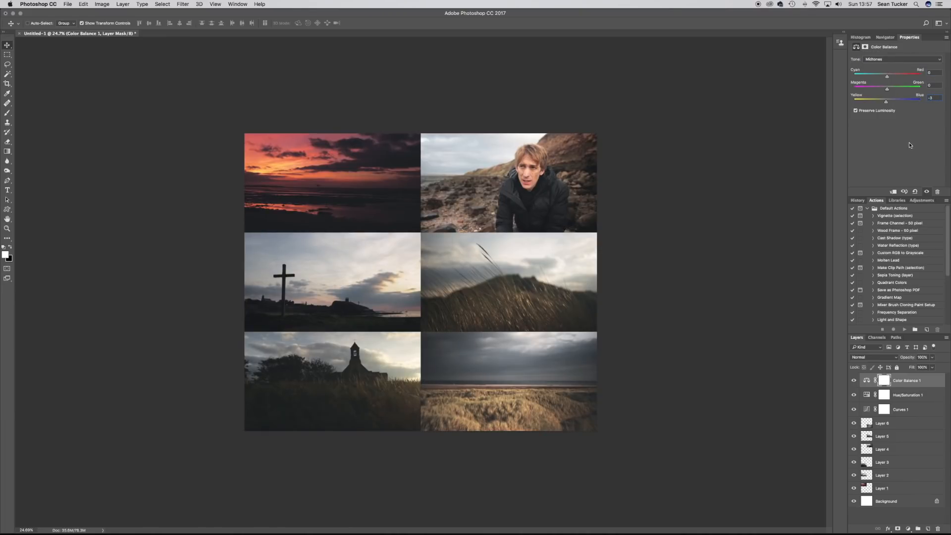
click(853, 381)
click(854, 380)
click(854, 381)
click(853, 380)
Step: Add a second Curves layer on top, lower its white point and lift its black point slightly, and place anchor points in the shadows and highlights
click(907, 528)
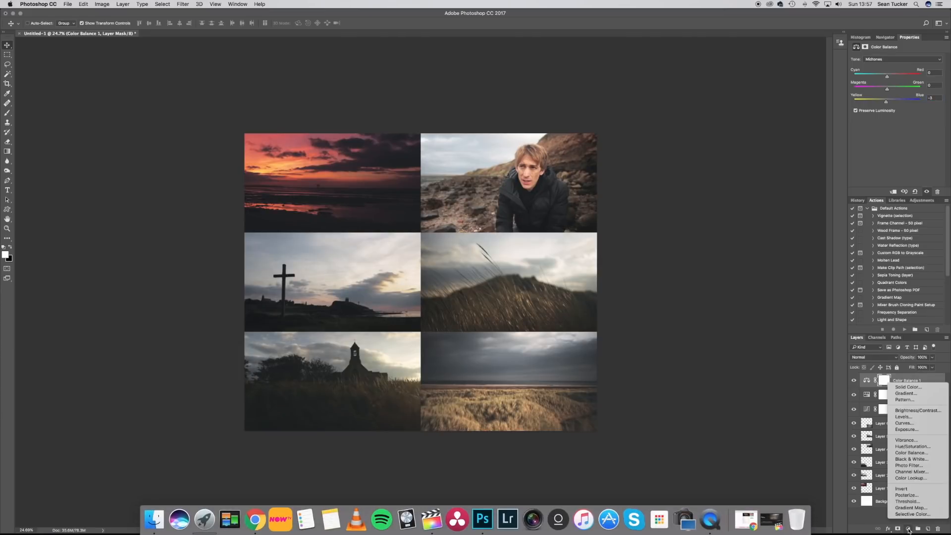
click(912, 422)
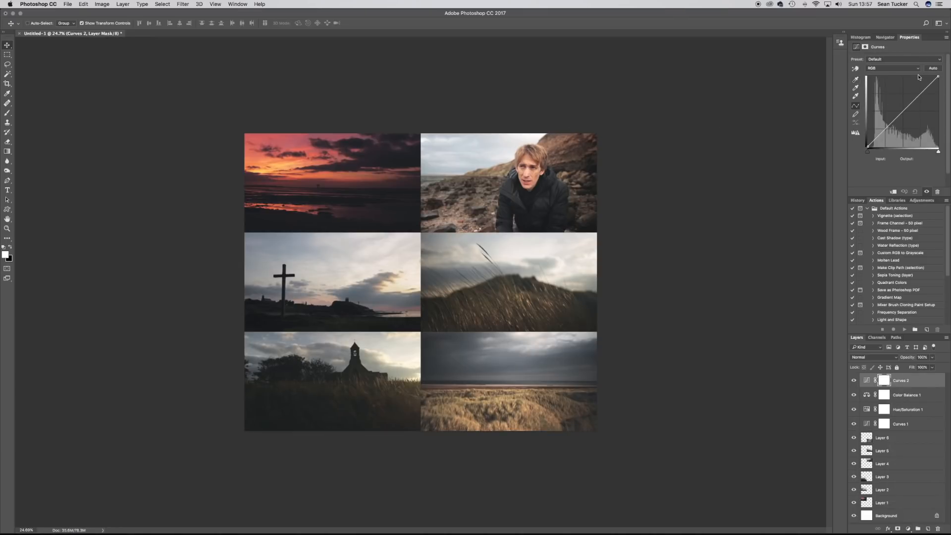
drag(939, 76, 944, 78)
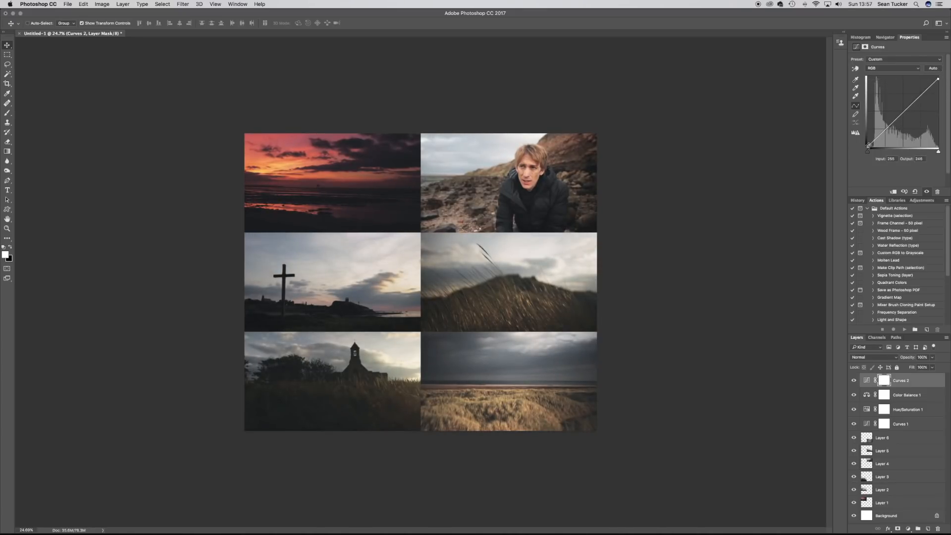
drag(867, 147, 868, 145)
click(885, 129)
click(922, 93)
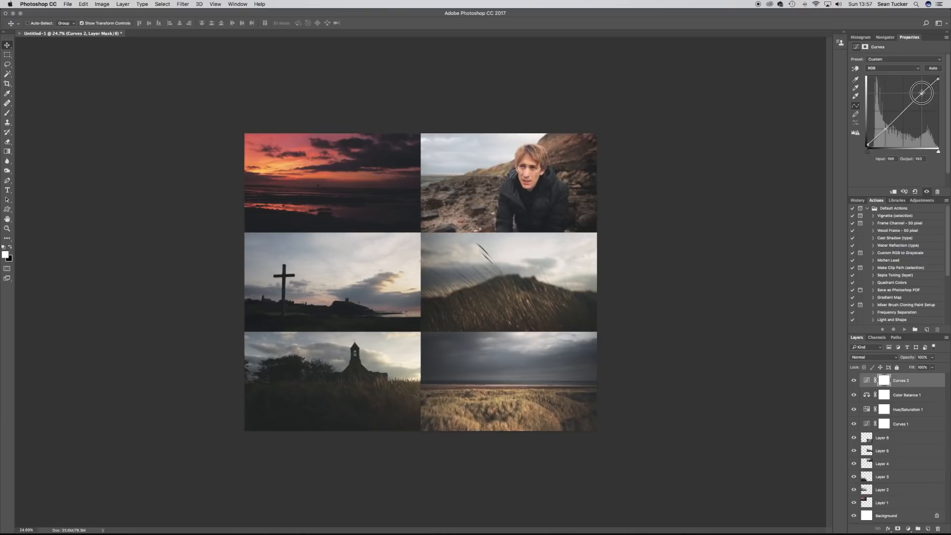
Step: Compare the frames with and without the second Curves layer and with and without all the adjustment layers
click(855, 381)
click(854, 381)
click(855, 380)
drag(854, 425, 852, 382)
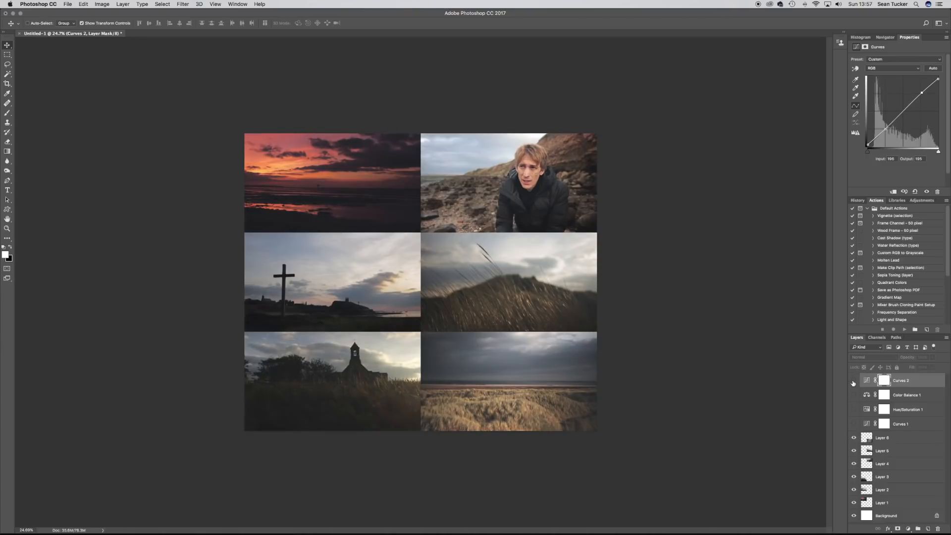
drag(854, 426, 852, 382)
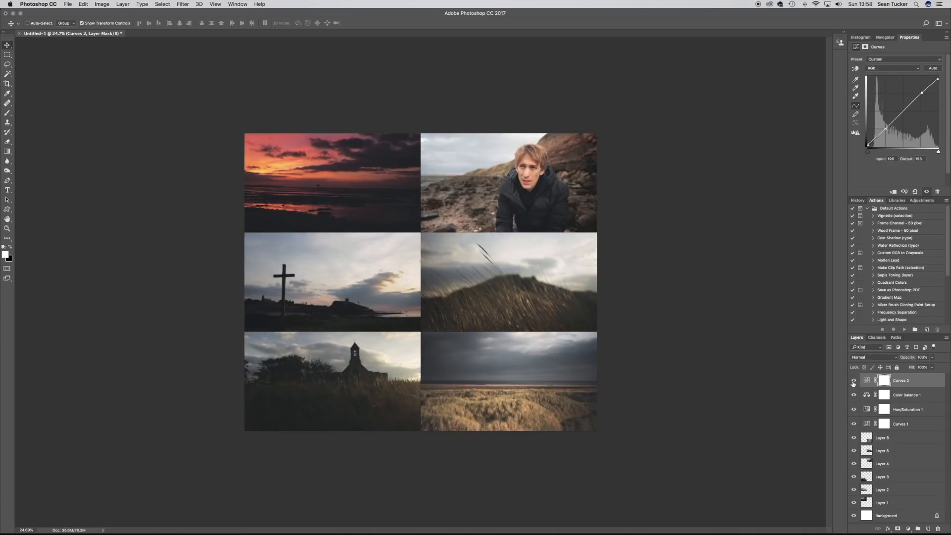
drag(853, 424, 854, 385)
Step: Add a Photo Filter adjustment layer on top and set its custom colour to the muted orange cc9952
click(906, 530)
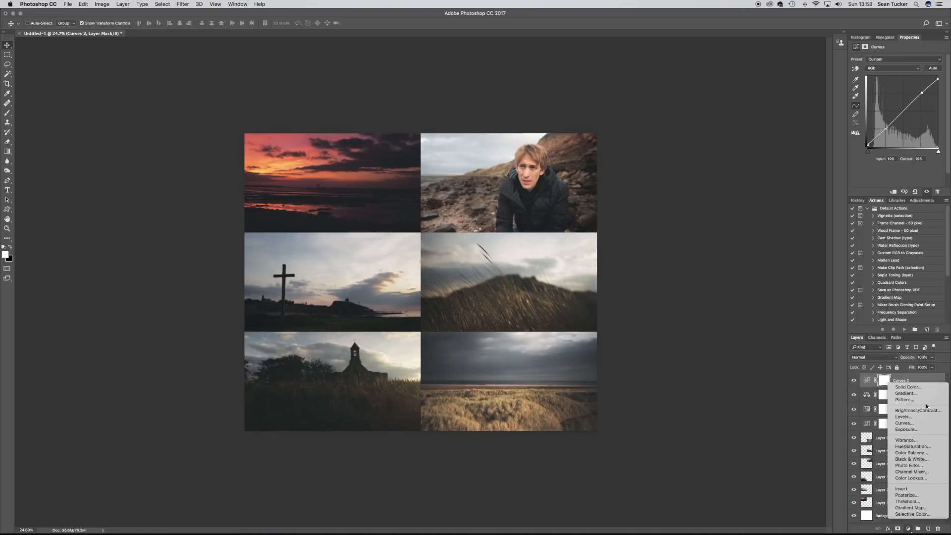
click(920, 466)
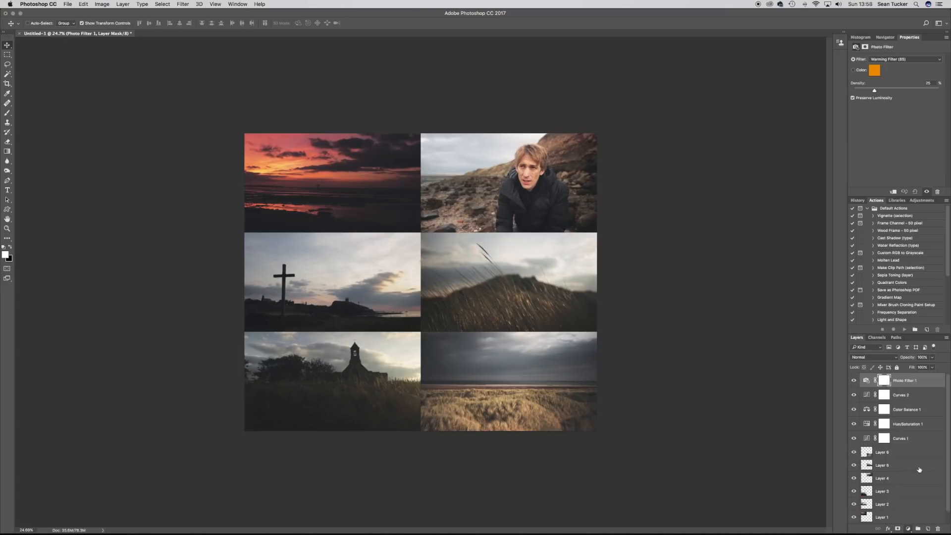
click(876, 69)
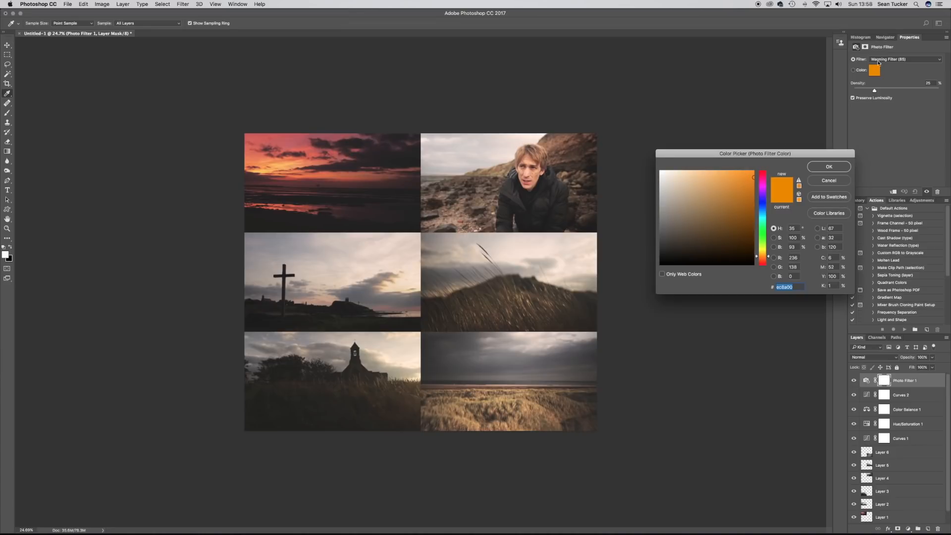
click(837, 168)
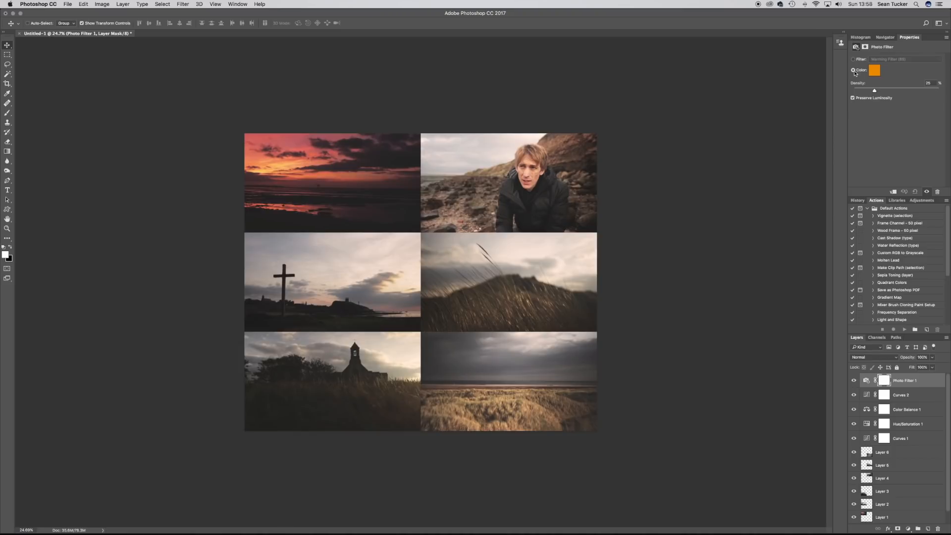
click(876, 72)
mouse_move(750, 177)
mouse_down()
mouse_move(713, 191)
mouse_move(709, 179)
mouse_move(684, 200)
mouse_move(687, 212)
mouse_move(727, 178)
mouse_move(708, 193)
mouse_move(716, 189)
mouse_up()
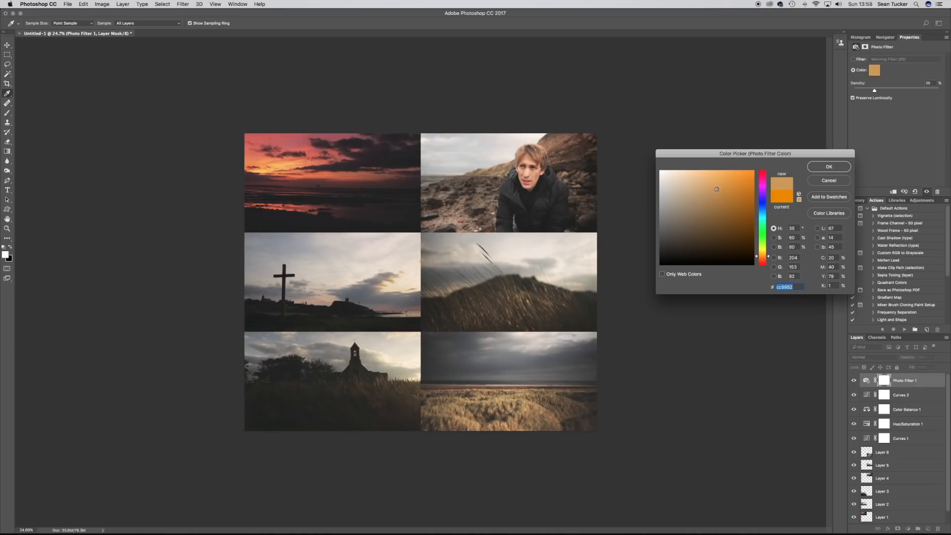
click(832, 168)
Step: Compare the frames with and without the Photo Filter layer
click(855, 382)
click(855, 382)
click(854, 382)
click(854, 382)
click(854, 382)
click(855, 381)
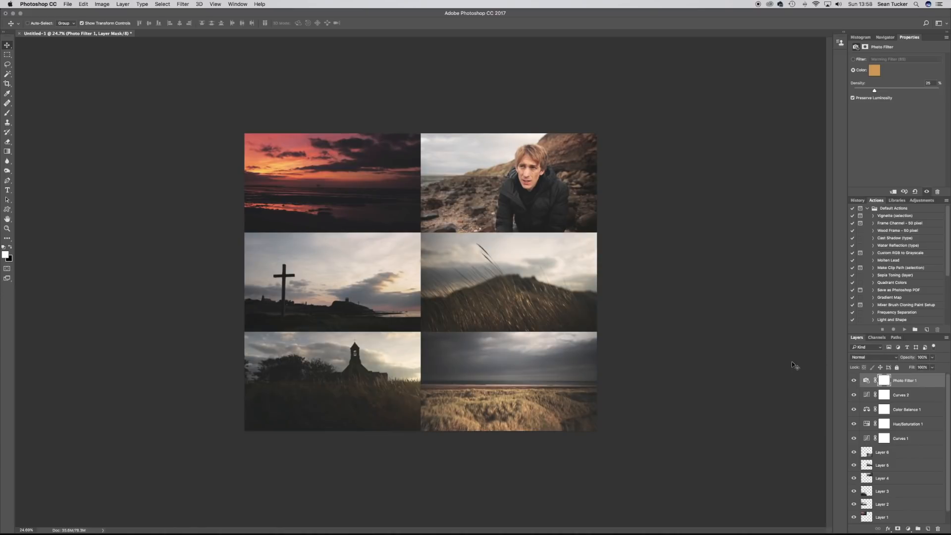
Step: Set the Photo Filter layer's opacity to 50% and compare the frames with and without the whole adjustment stack
click(904, 361)
text(5)
drag(854, 439, 853, 380)
drag(854, 438, 852, 381)
Step: Add a Levels adjustment layer on top, test its white and black input points, and return them to 255 and 0
click(909, 529)
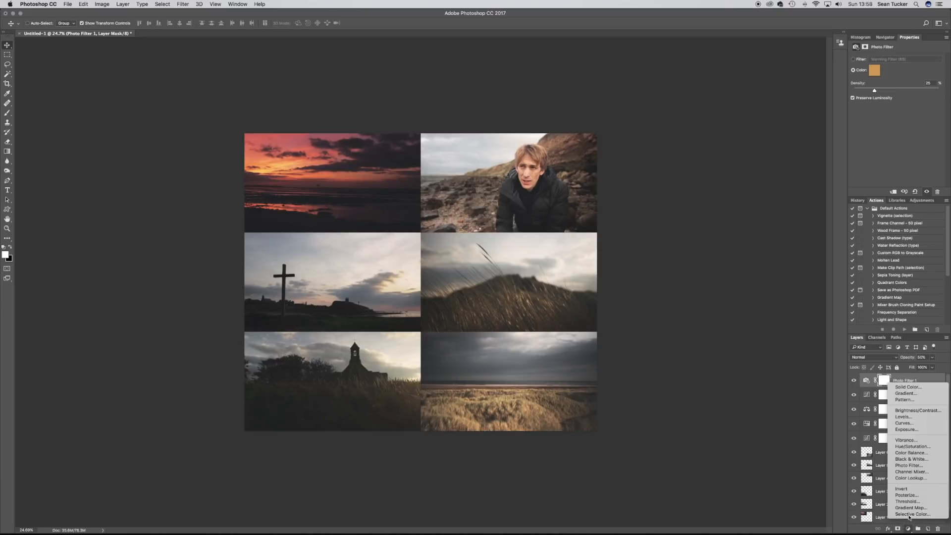
click(918, 416)
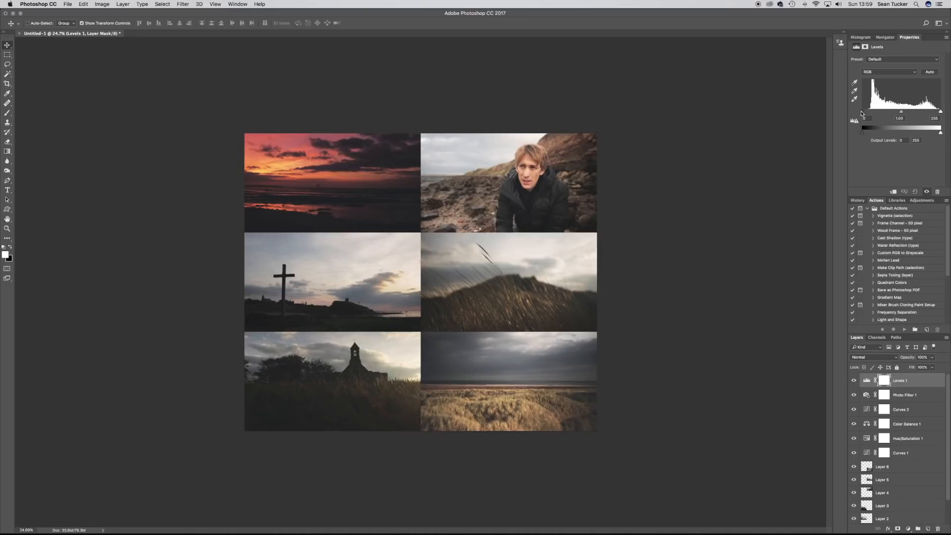
click(941, 111)
drag(941, 112, 927, 111)
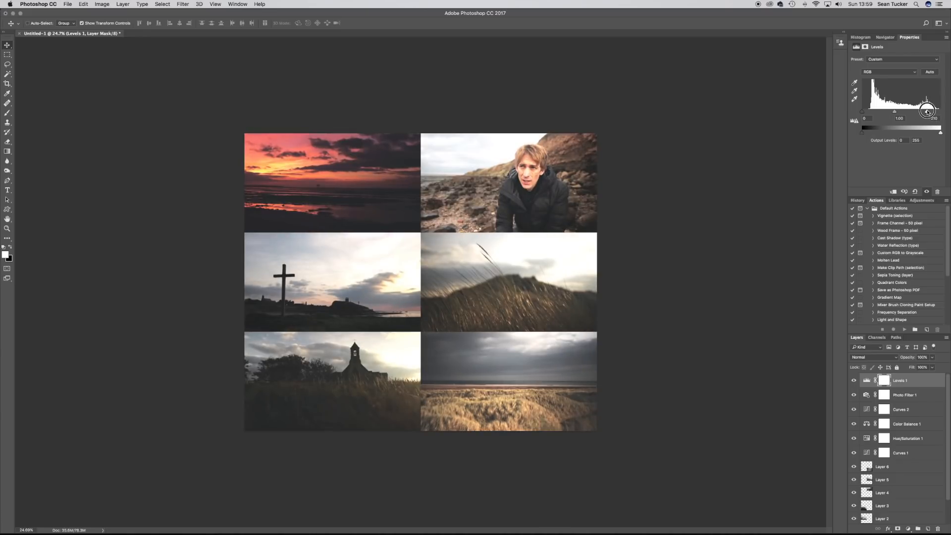
drag(928, 112, 941, 111)
drag(862, 113, 882, 112)
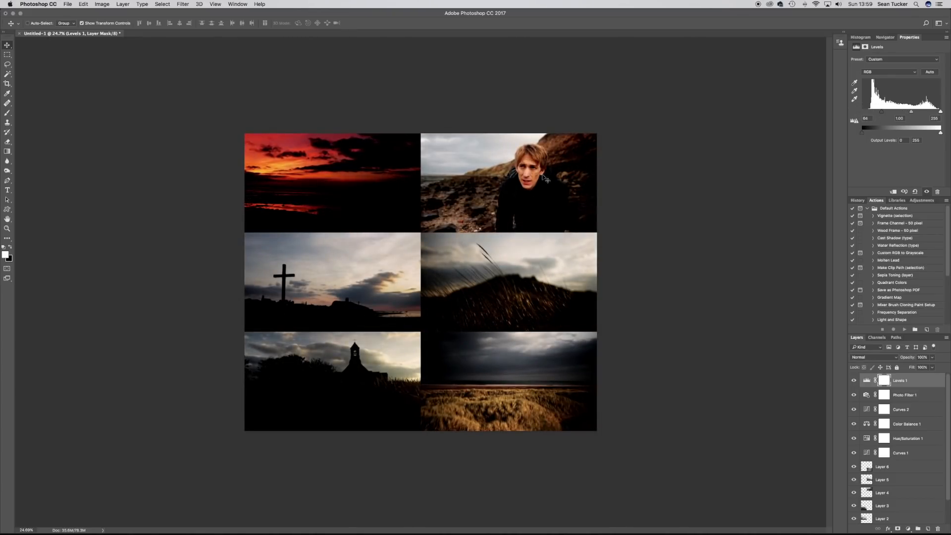
drag(881, 113, 860, 113)
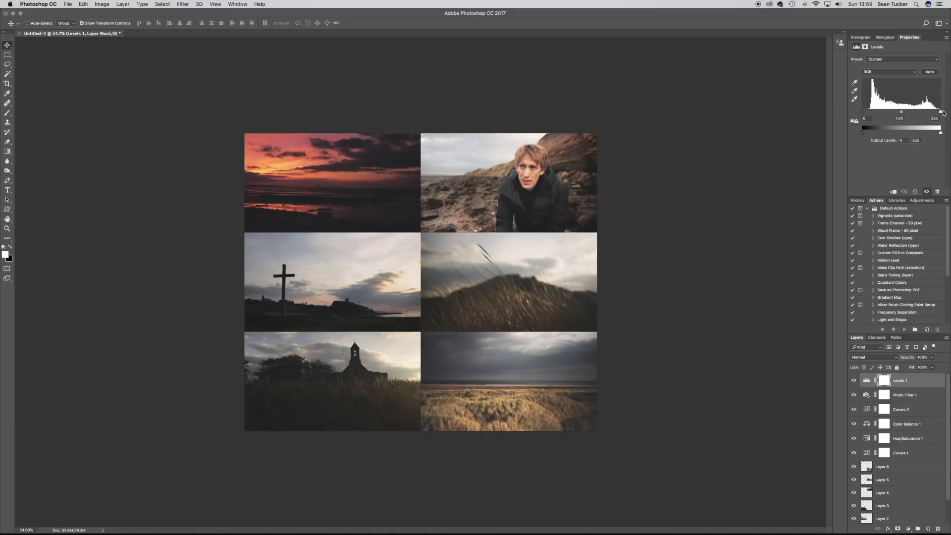
Step: Preview the Levels clipping, set the white input to 250 and the black input to 2, and compare the frames without the layer
alt+click(941, 111)
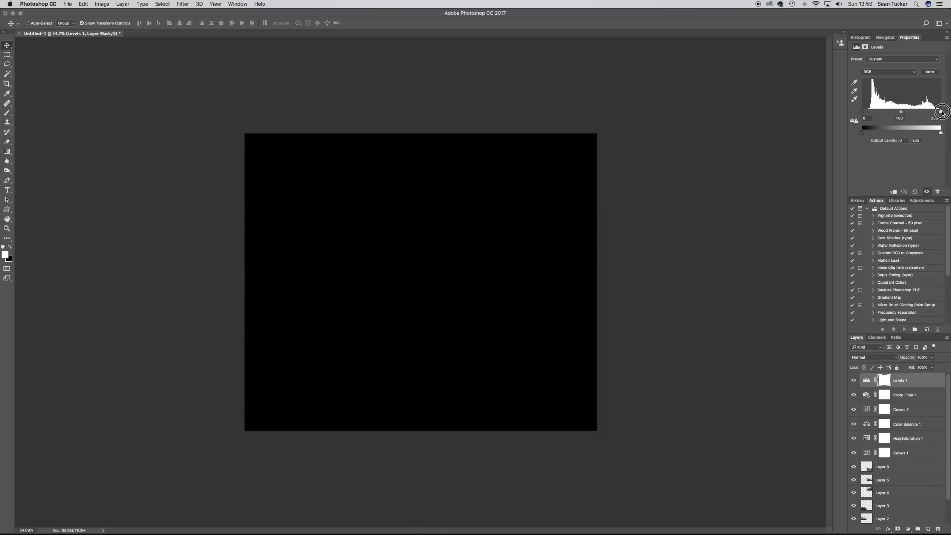
alt+click(940, 111)
mouse_move(941, 112)
mouse_down()
mouse_move(926, 112)
mouse_move(938, 111)
mouse_up()
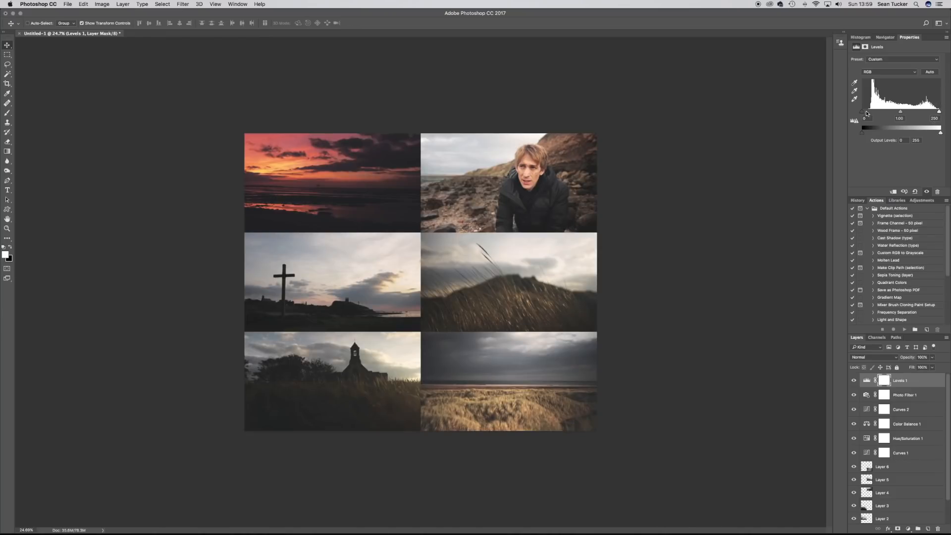
drag(863, 112, 864, 111)
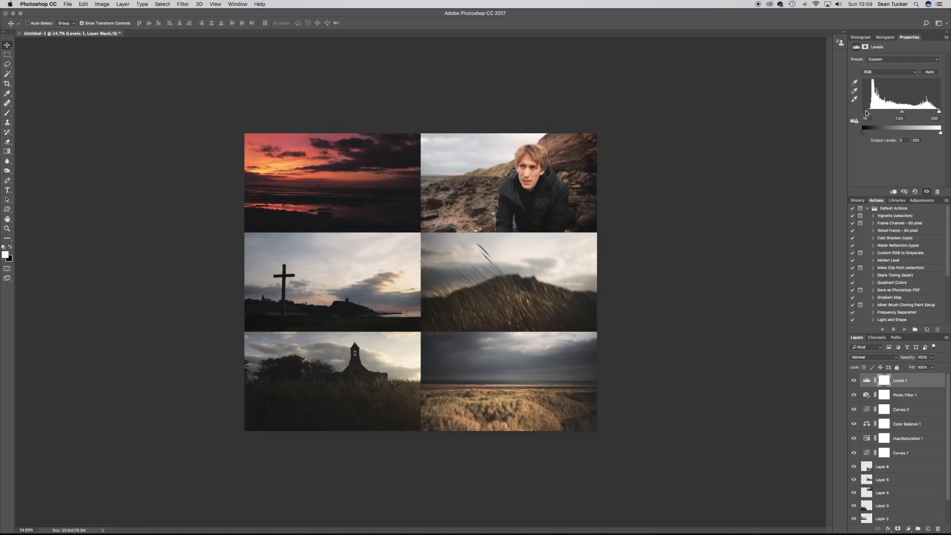
click(860, 118)
text(2)
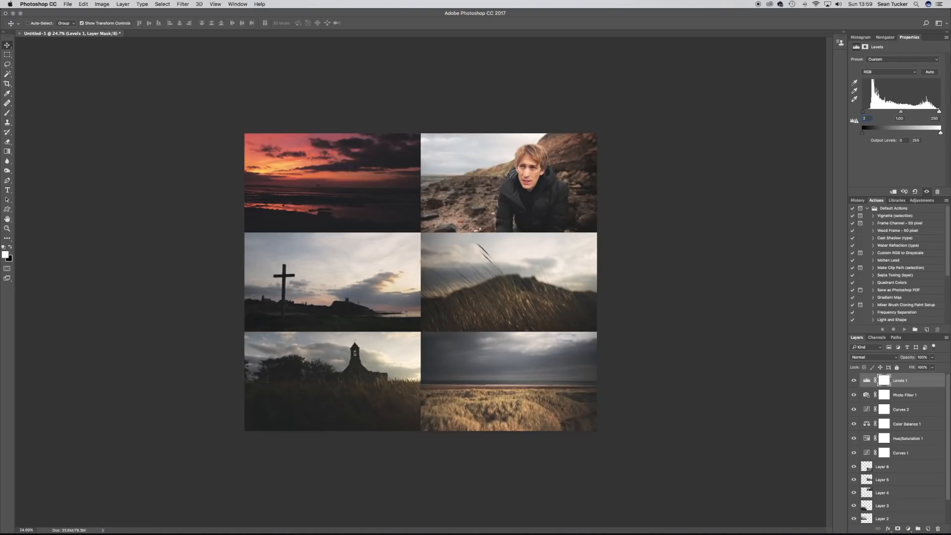
key(Return)
click(853, 381)
click(854, 381)
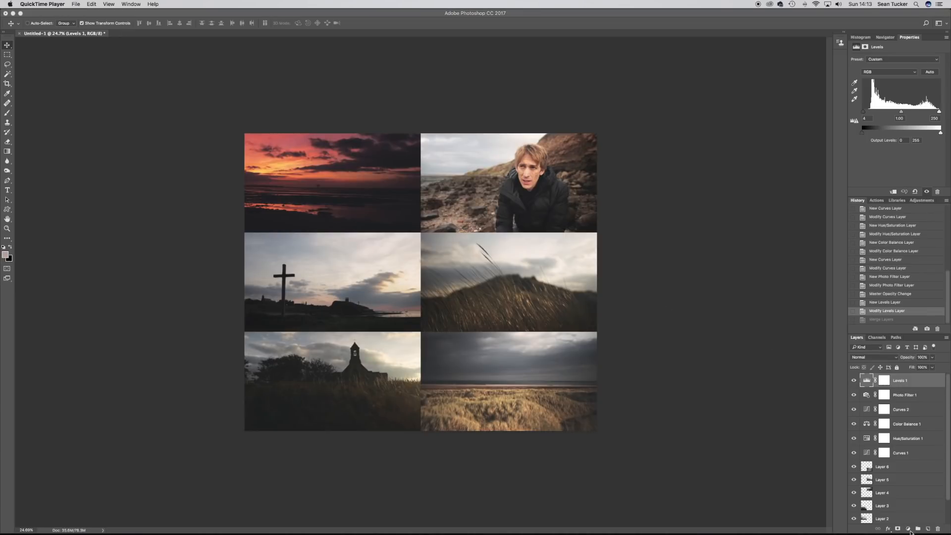
Step: Add a second Hue/Saturation adjustment layer on top and set its Master saturation to -5
click(910, 530)
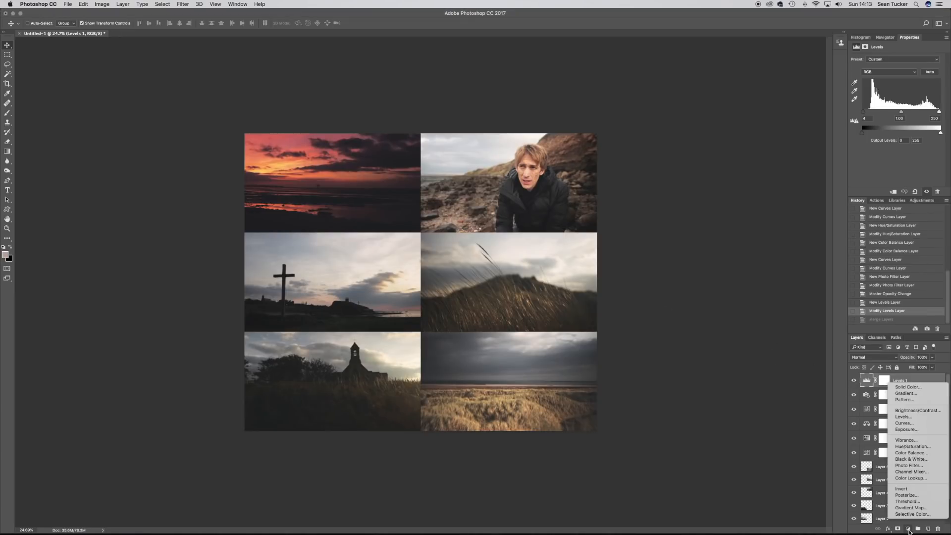
click(916, 446)
click(934, 94)
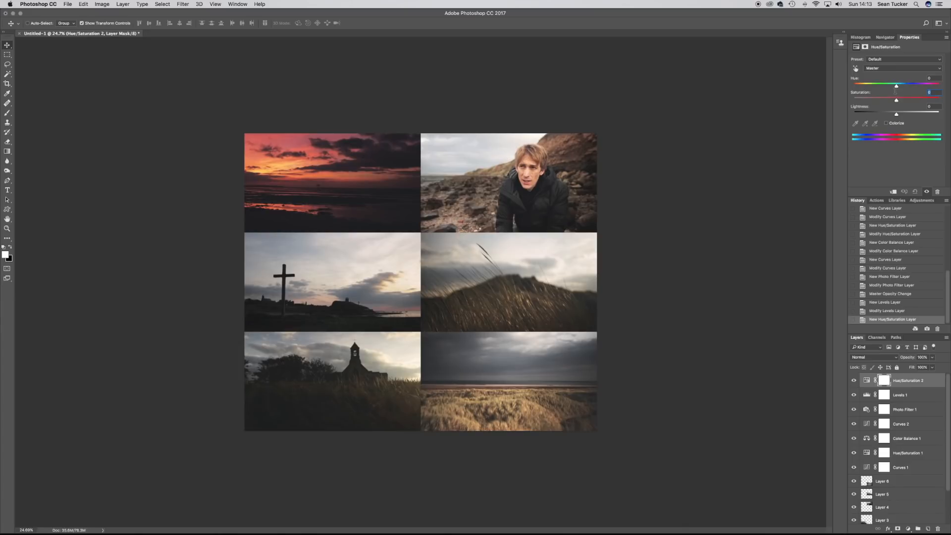
text(-5)
key(Return)
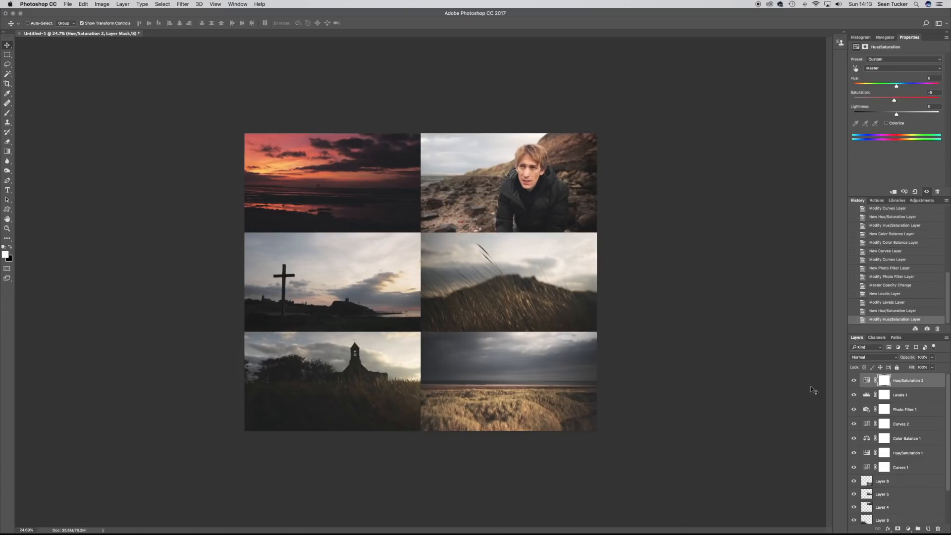
Step: Compare the frames with and without the new Hue/Saturation layer, and with and without all the adjustment layers
click(854, 381)
click(852, 381)
drag(853, 467, 854, 382)
drag(853, 473, 853, 380)
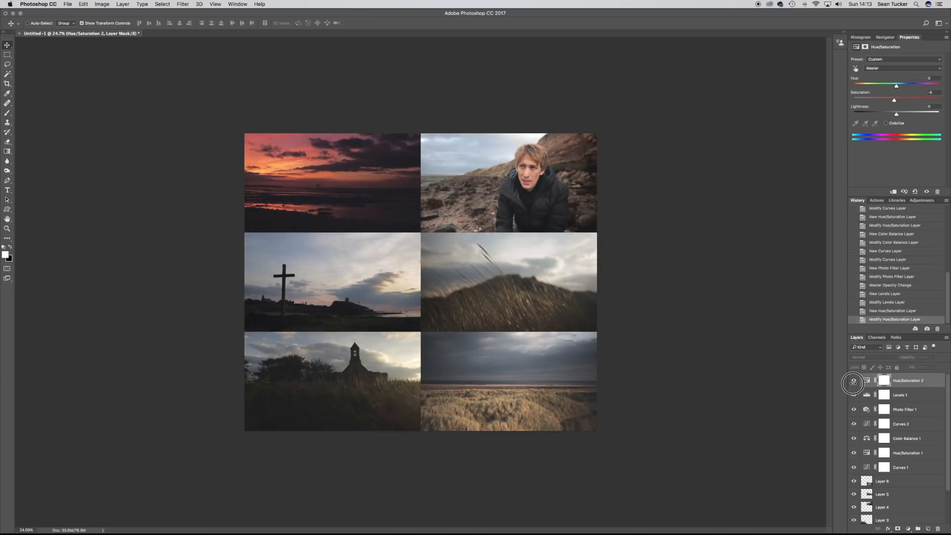
Step: Merge the six frame layers, Layer 6 through Layer 1, with the Background layer
scroll(882, 401, down, 3)
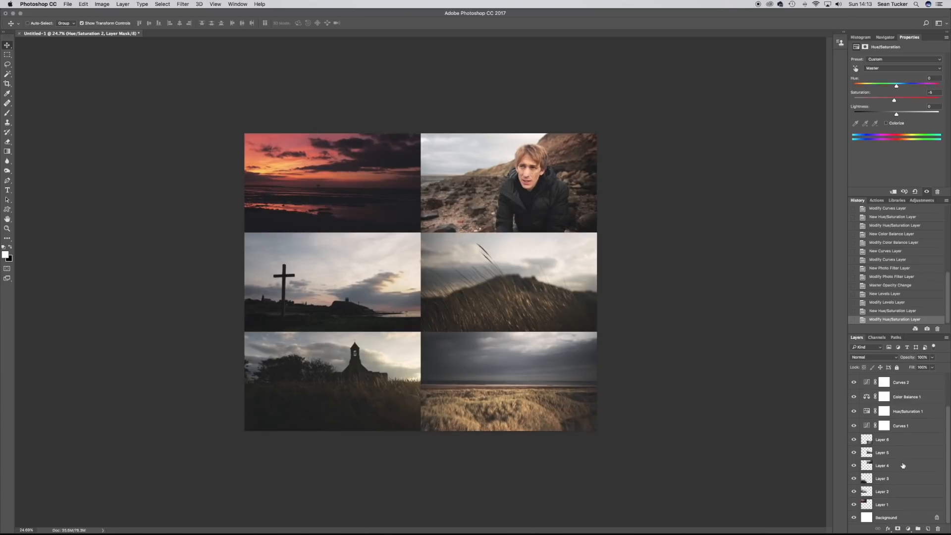
click(888, 442)
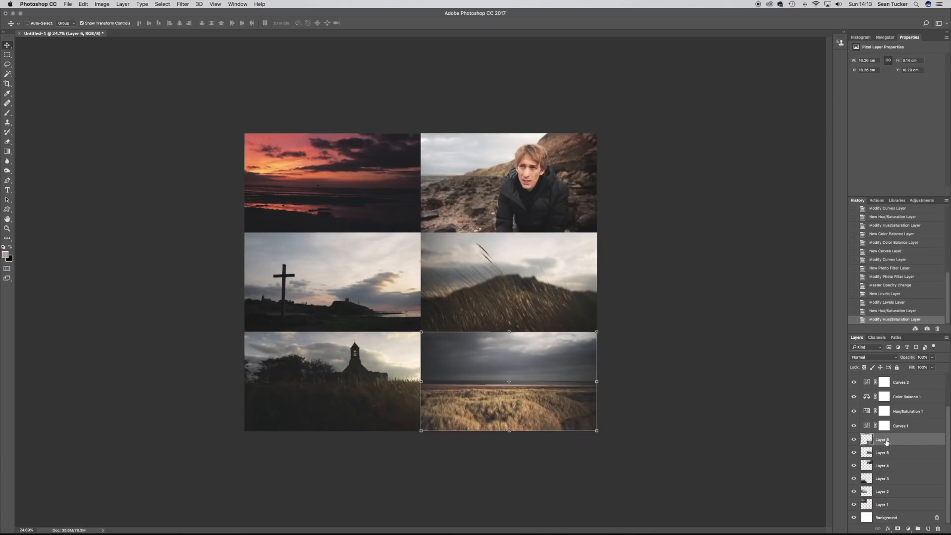
shift+click(896, 519)
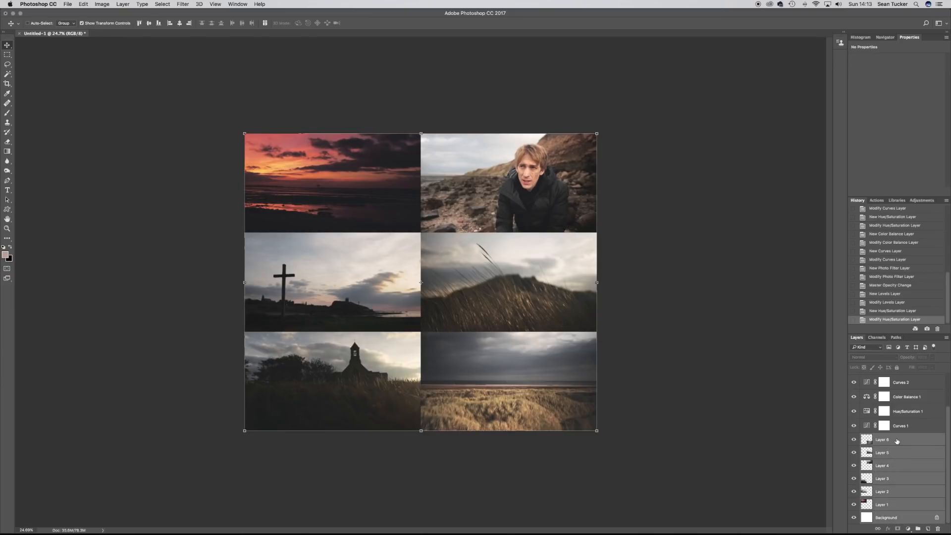
right_click(898, 472)
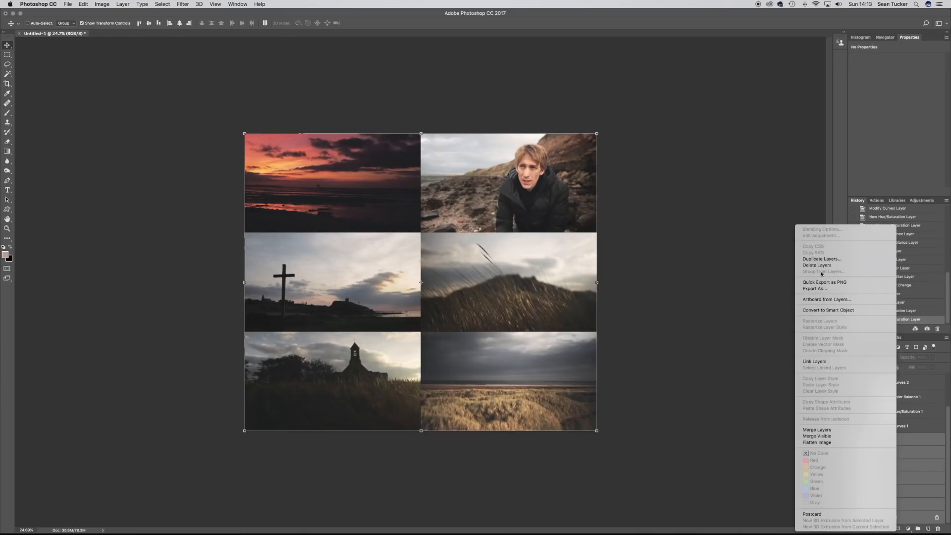
click(832, 429)
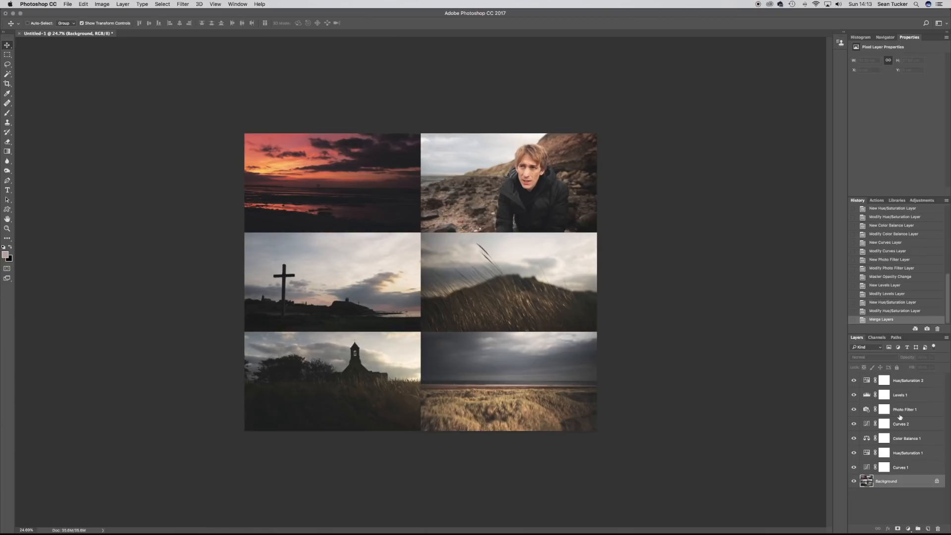
Step: Export the grade as Color Lookup Tables with a new description, 32 grid points and the 3DL and CUBE formats
click(68, 5)
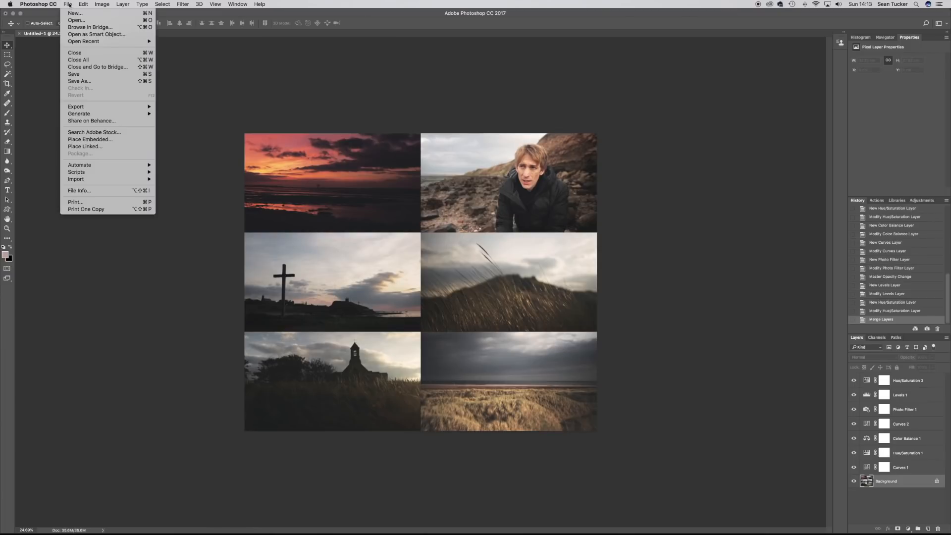
mouse_move(101, 107)
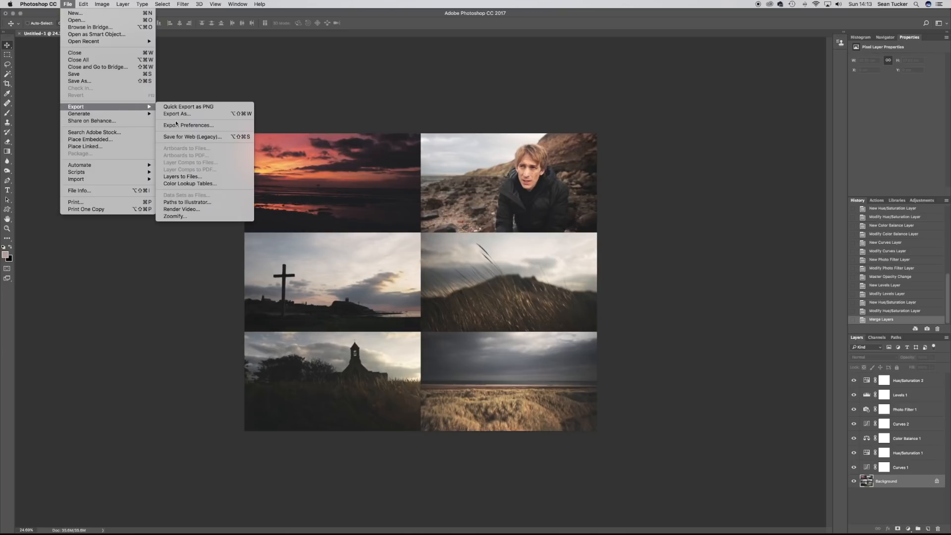
click(191, 183)
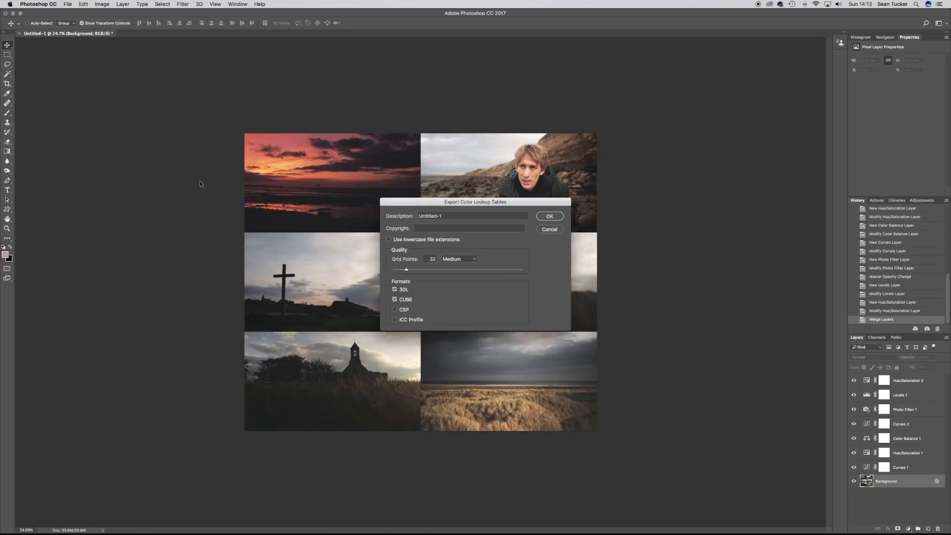
drag(444, 215, 397, 217)
text(L)
click(550, 217)
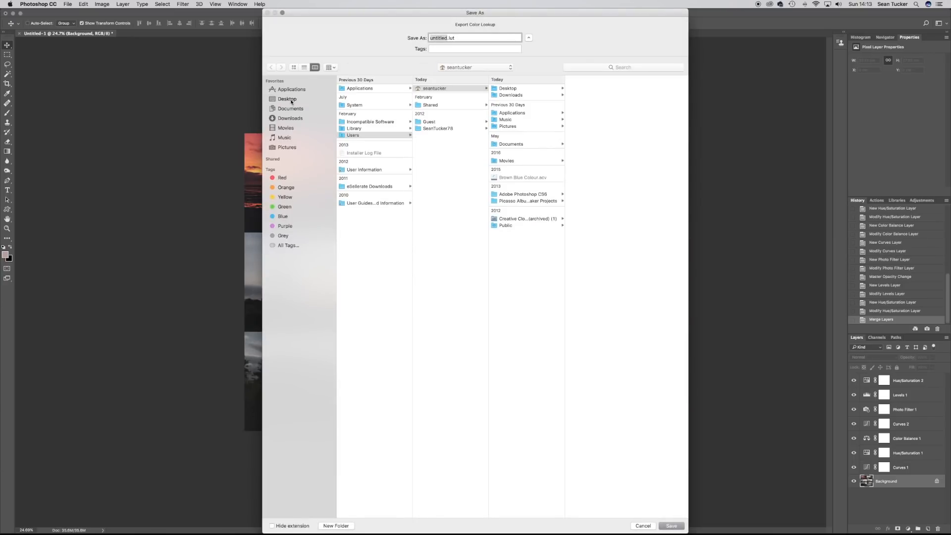
Step: Choose the Desktop as the destination and replace the default lookup table file name with one starting with "Lindis"
click(291, 100)
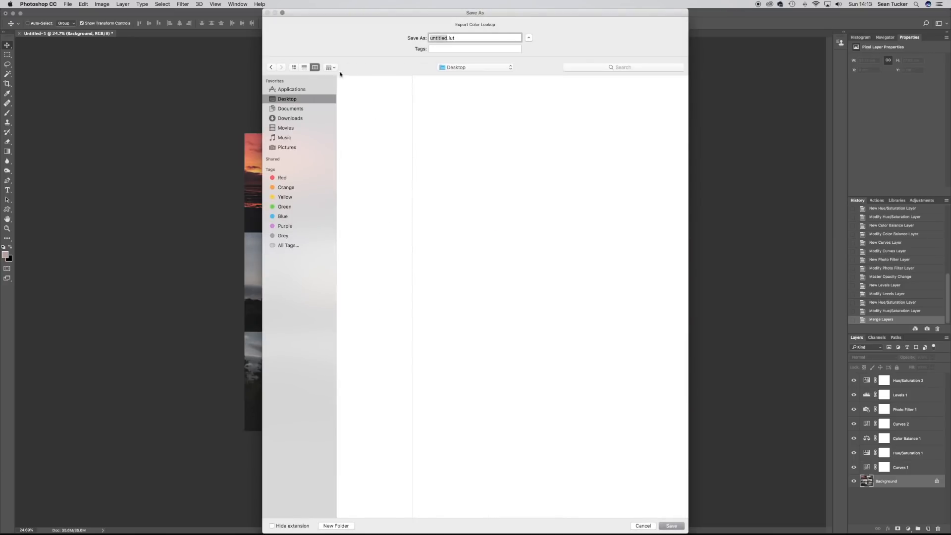
click(444, 37)
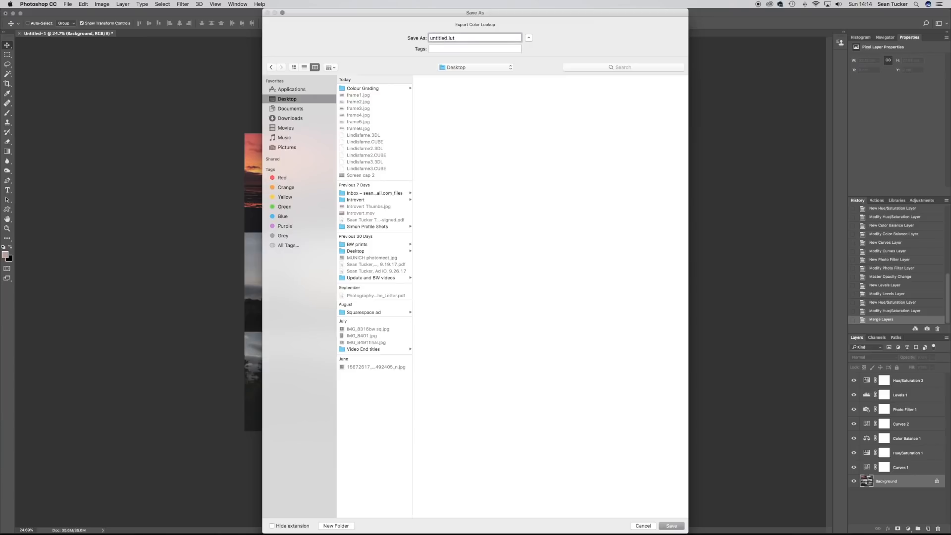
key(BackSpace)
key(BackSpace)
key(BackSpace)
text(Lindis)
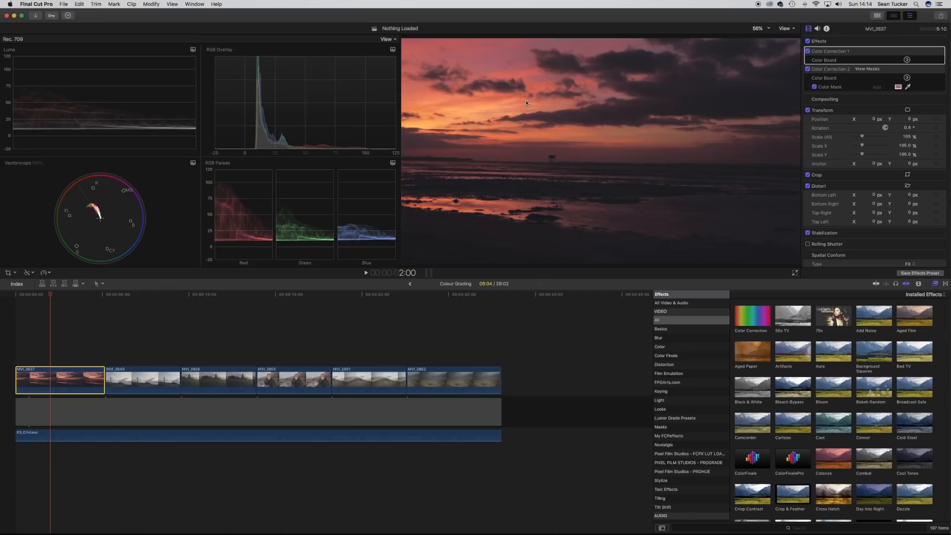
Step: Switch from the colour-scopes workspace to the editing workspace that shows the media browser
click(187, 4)
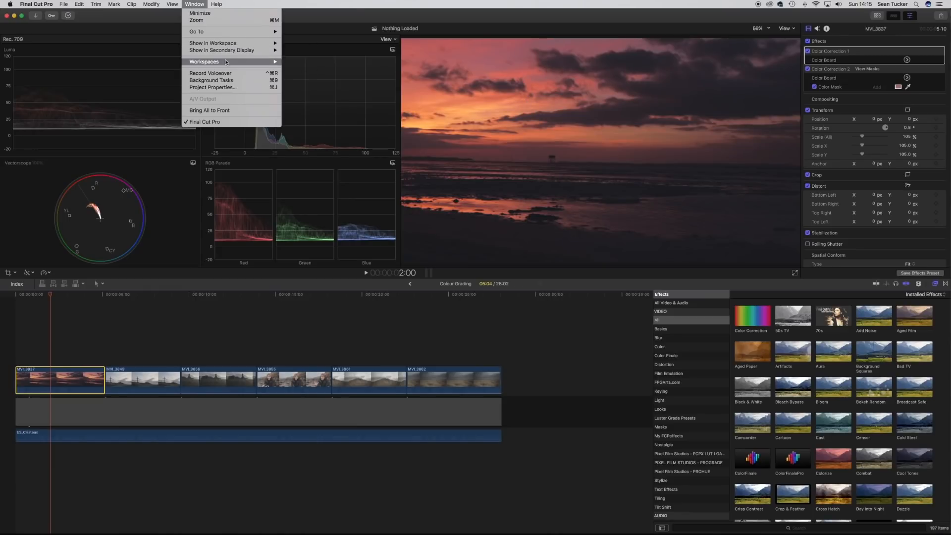
mouse_move(225, 62)
click(311, 65)
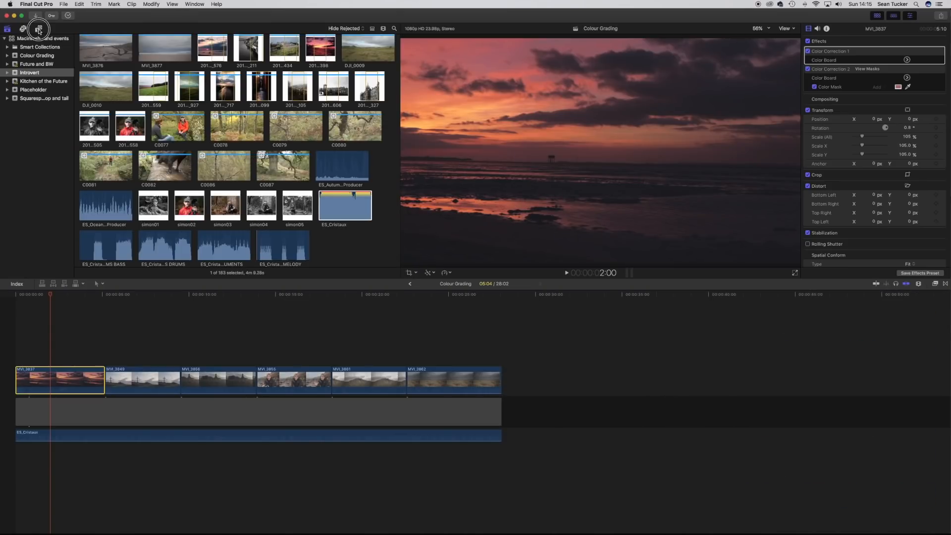
Step: Place an Adjustment Layer title above the first clip and extend it to the end of the last clip
click(39, 29)
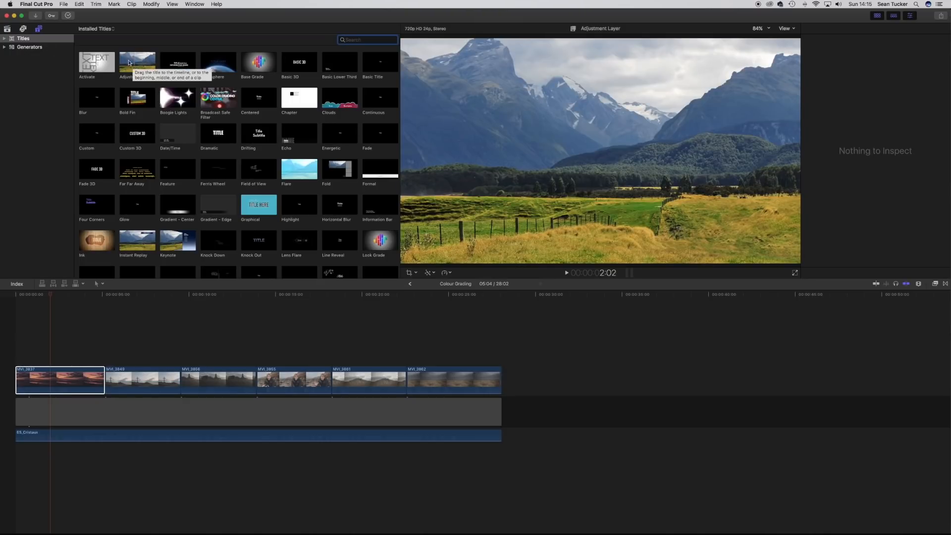
drag(140, 60, 16, 358)
drag(103, 360, 500, 350)
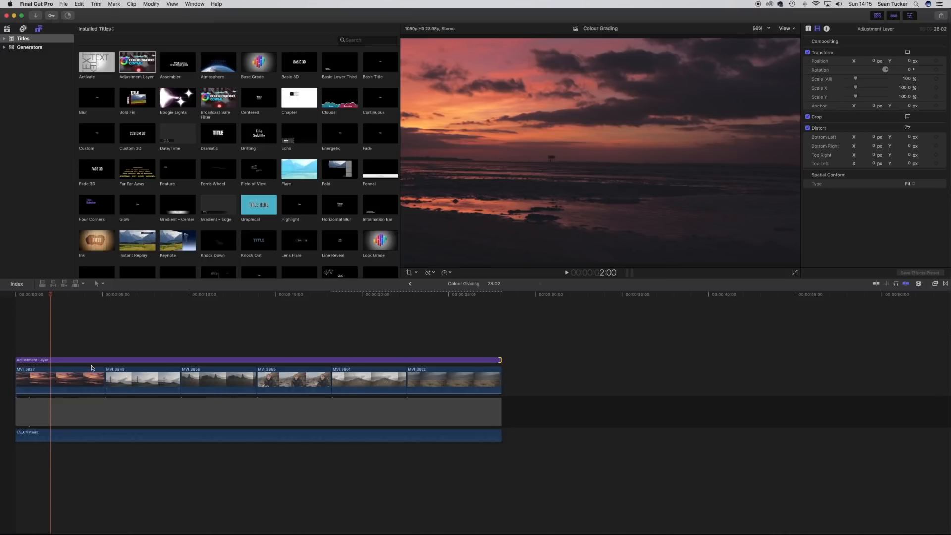
Step: Apply the Pixel Film Studios FCPX LUT Loader effect to the adjustment layer
click(935, 283)
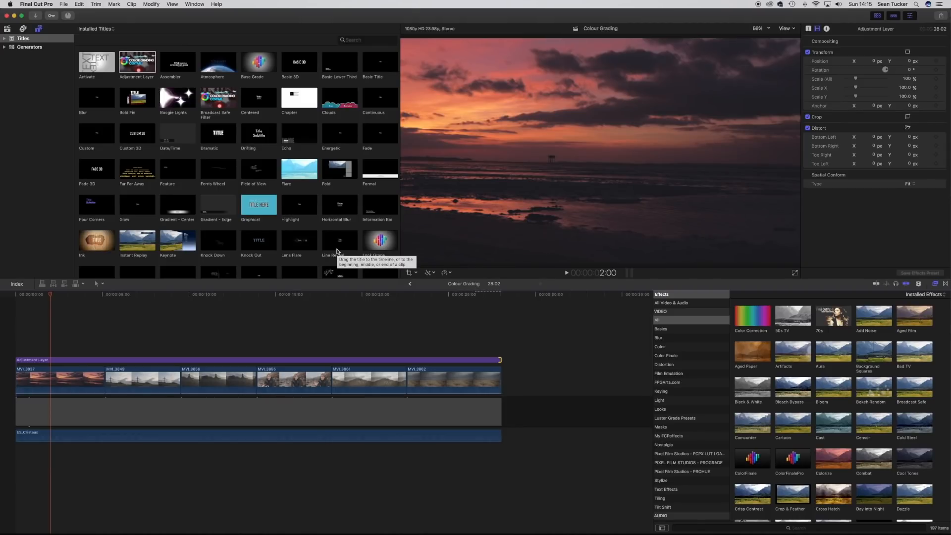
click(337, 248)
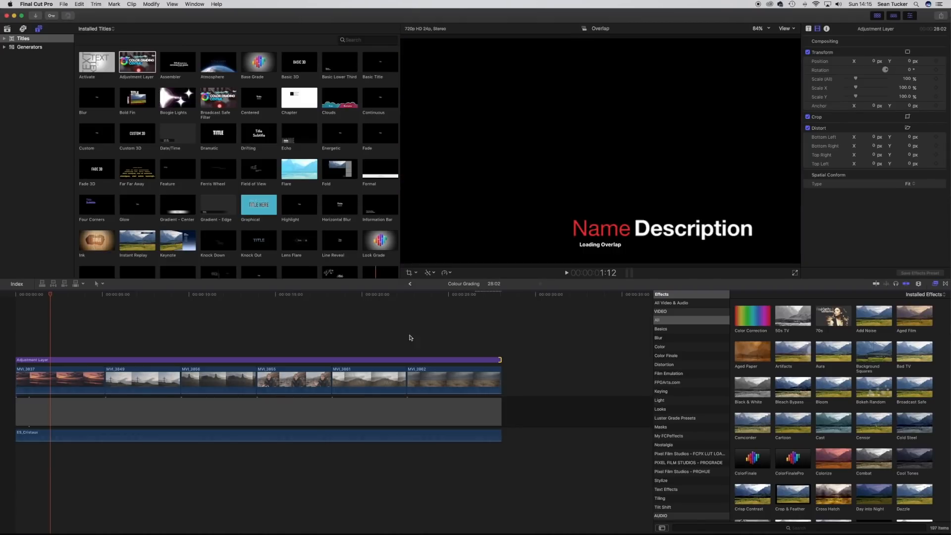
click(673, 456)
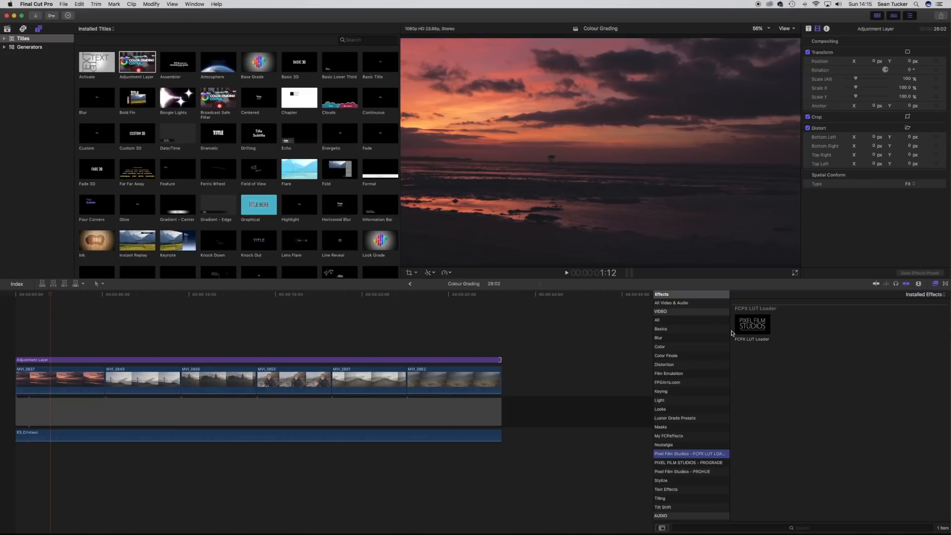
drag(752, 326, 230, 356)
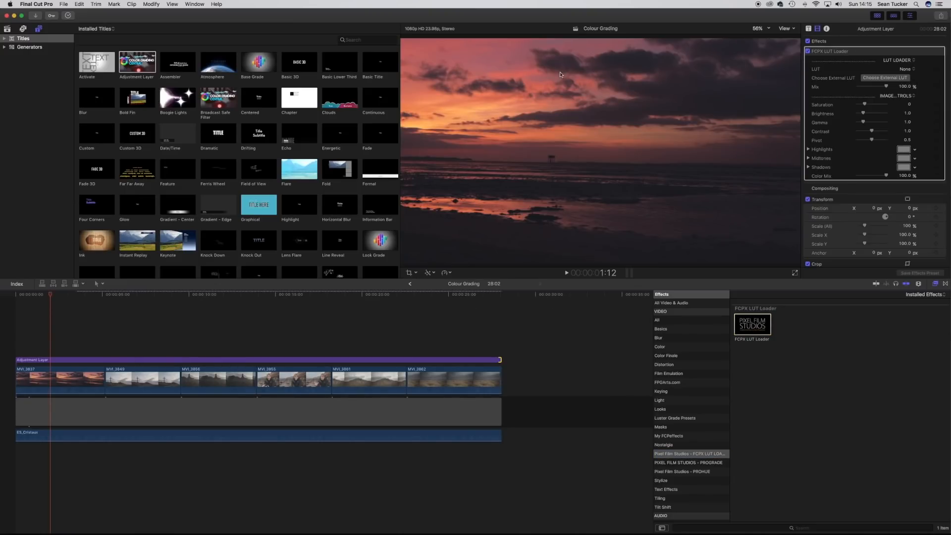
Step: Load Lindisfarne1.CUBE from the Desktop as the external LUT for the LUT Loader effect
click(886, 78)
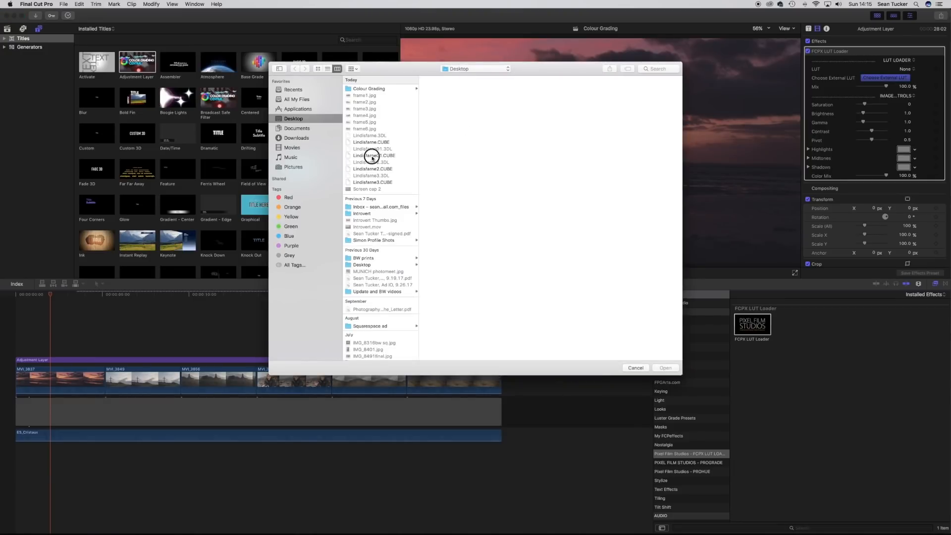
click(372, 156)
click(668, 368)
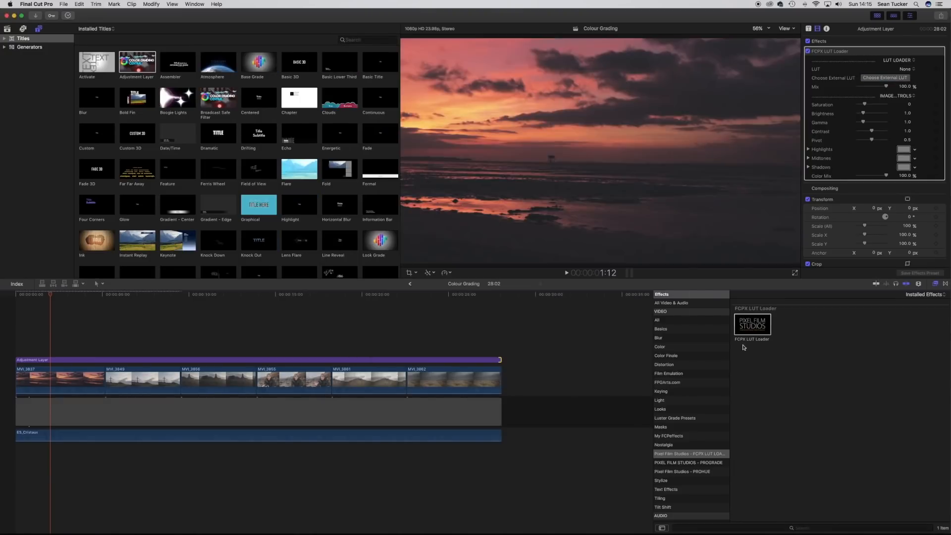
Step: Compare the sunset and church clips with and without the LUT Loader effect, and check the grade on the last two clips
click(809, 52)
click(809, 53)
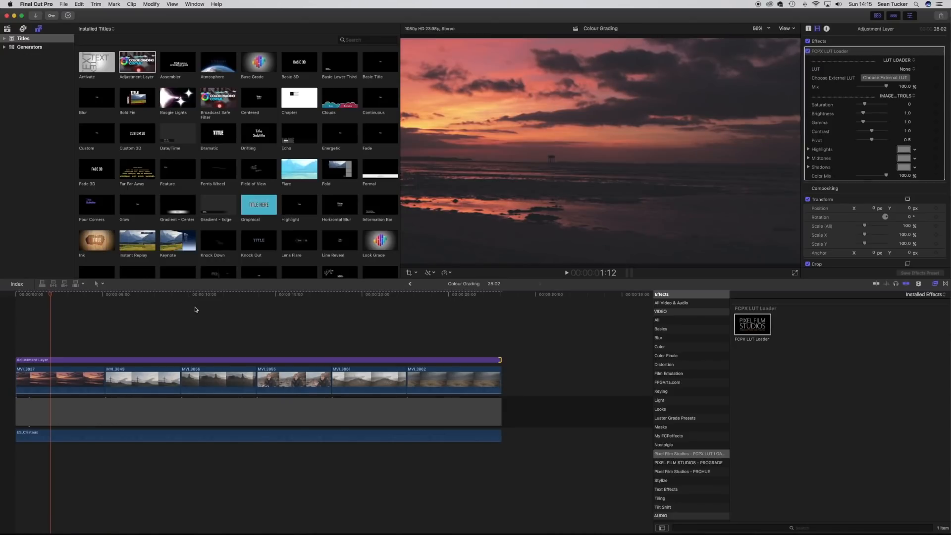
drag(46, 298, 237, 303)
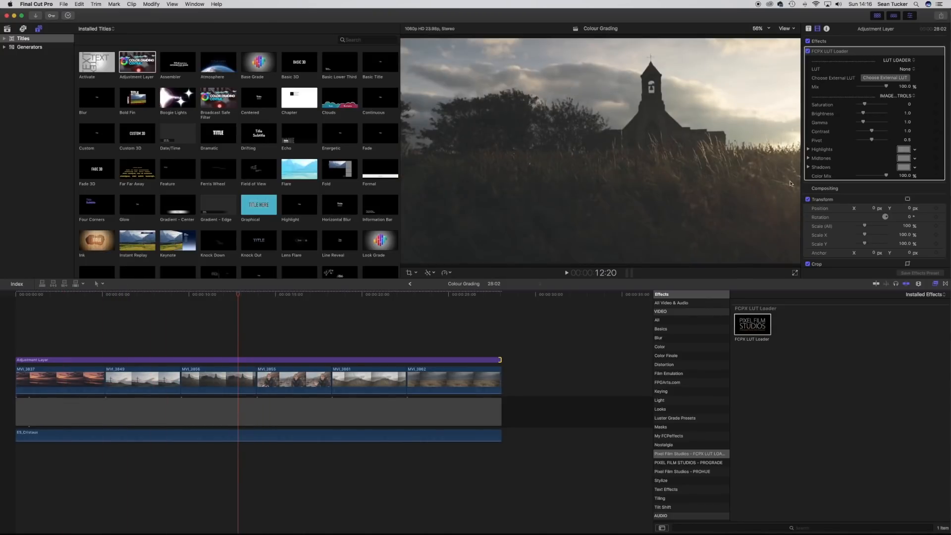
click(808, 52)
click(807, 51)
drag(238, 298, 442, 299)
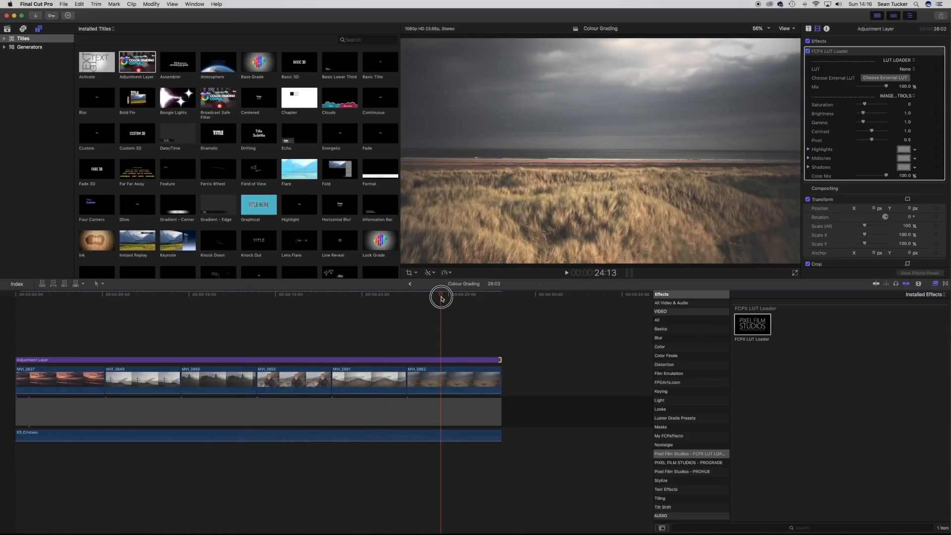
drag(443, 296, 383, 296)
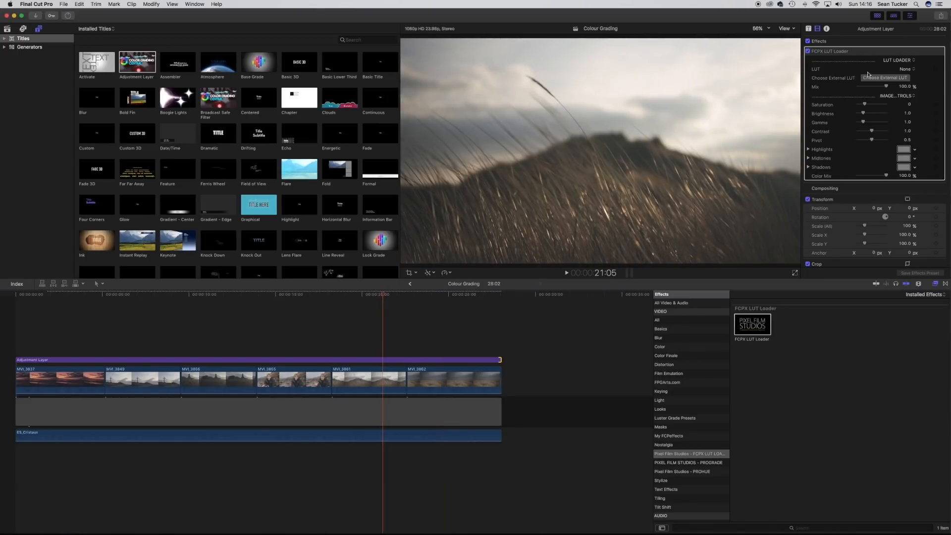
Step: Set the LUT Loader's Mix to 65%
mouse_move(886, 88)
mouse_down()
mouse_move(855, 86)
mouse_move(896, 87)
mouse_move(852, 88)
mouse_move(876, 87)
mouse_up()
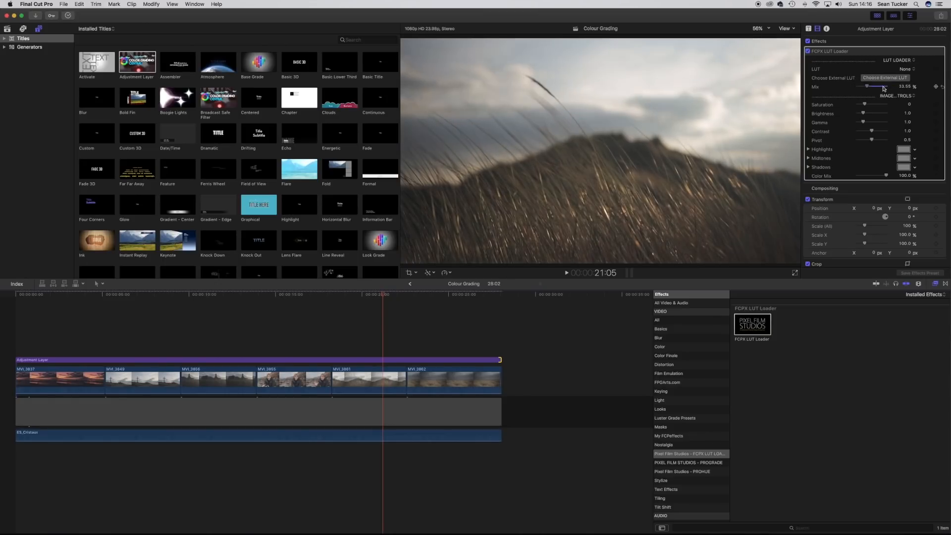
click(906, 87)
text(65)
key(Return)
Step: Review the softened grade across the portrait, church, cross and sunset clips with the adjustment layer selected
click(291, 294)
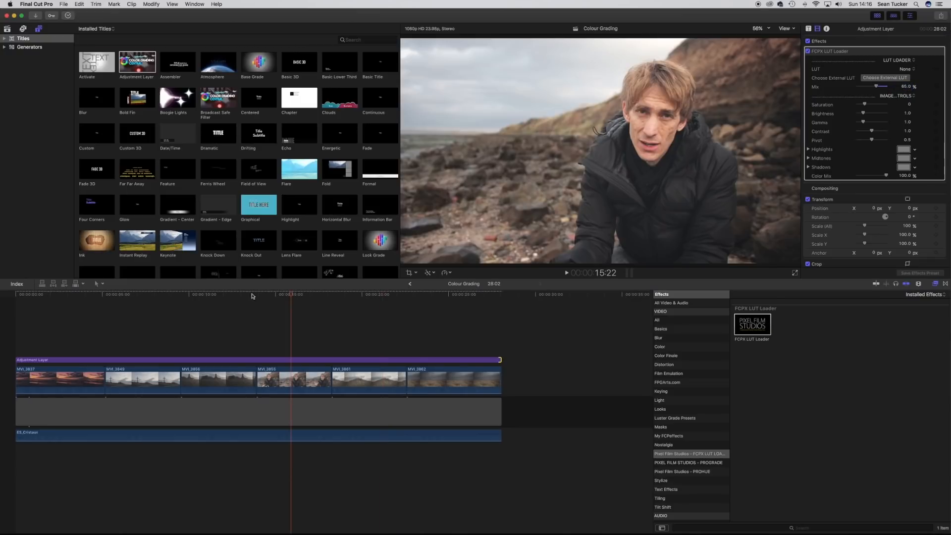
click(238, 295)
drag(238, 295, 144, 300)
click(356, 360)
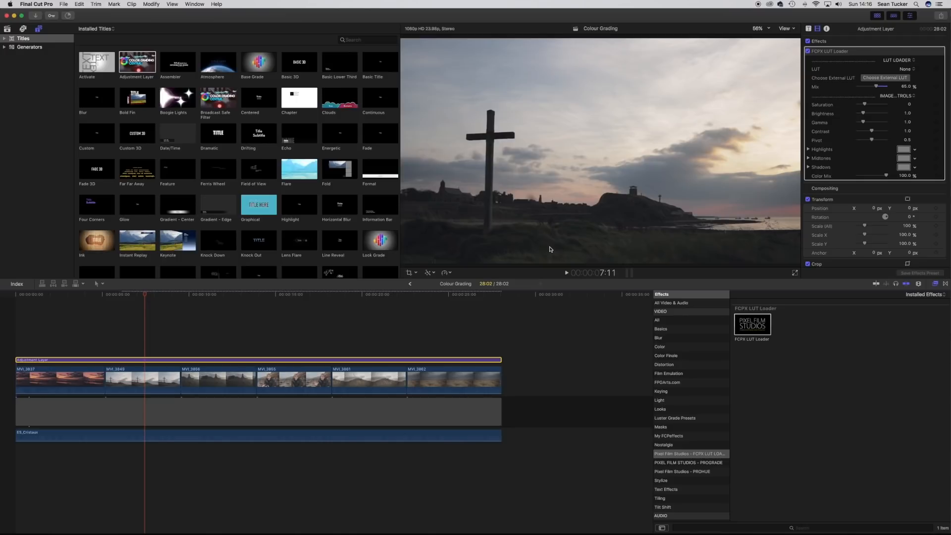
click(66, 299)
click(266, 304)
drag(267, 304, 65, 317)
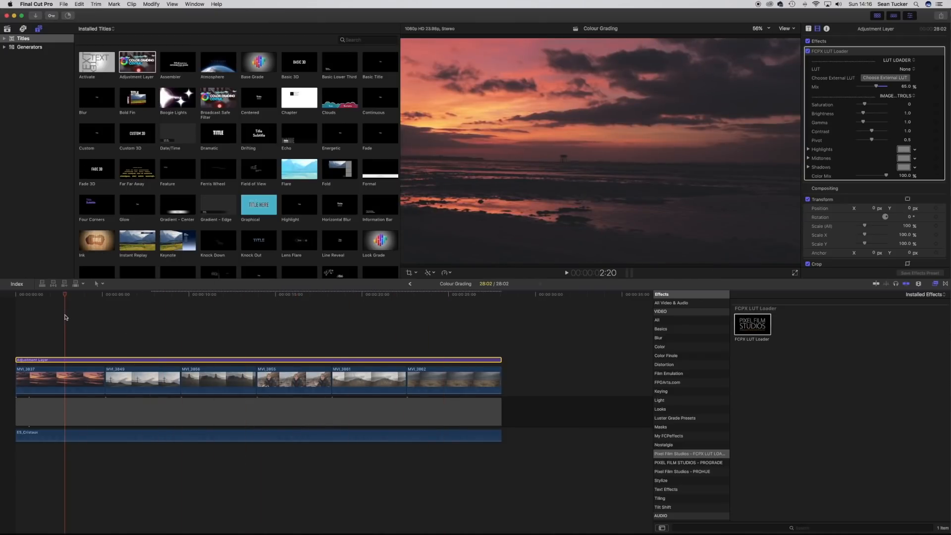